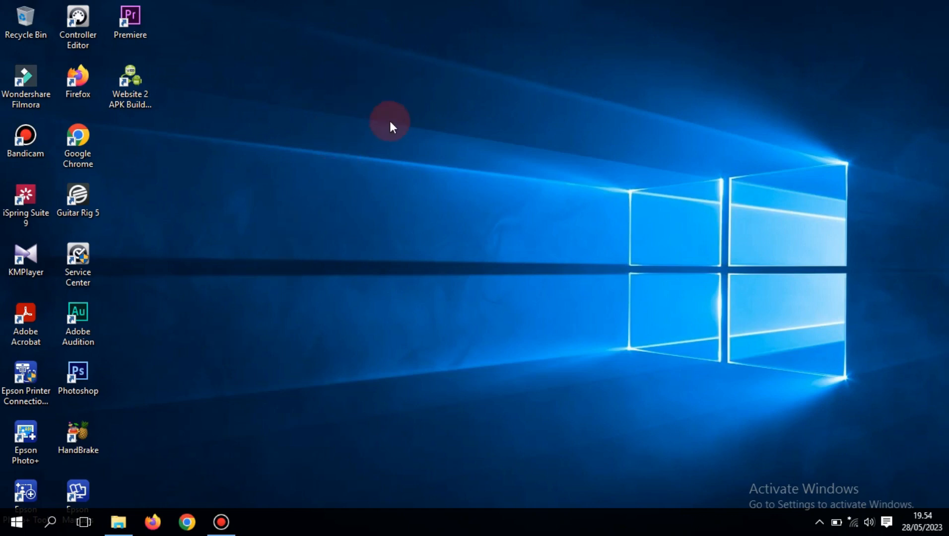
Step: Run Start Moodle from D:\Moodle to start Apache and MySQL, then minimize its windows
{"action": "left_click", "coordinate": [118, 522]}
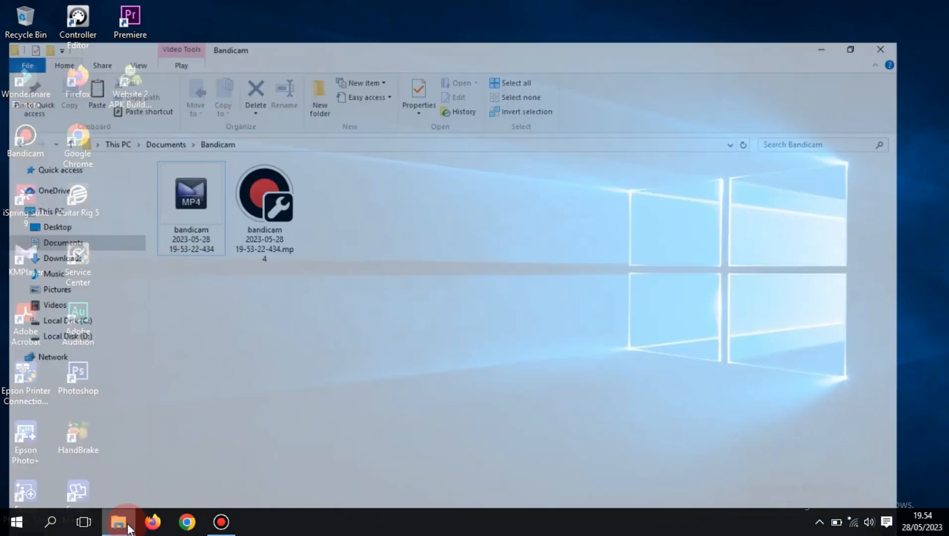
{"action": "left_click", "coordinate": [98, 318]}
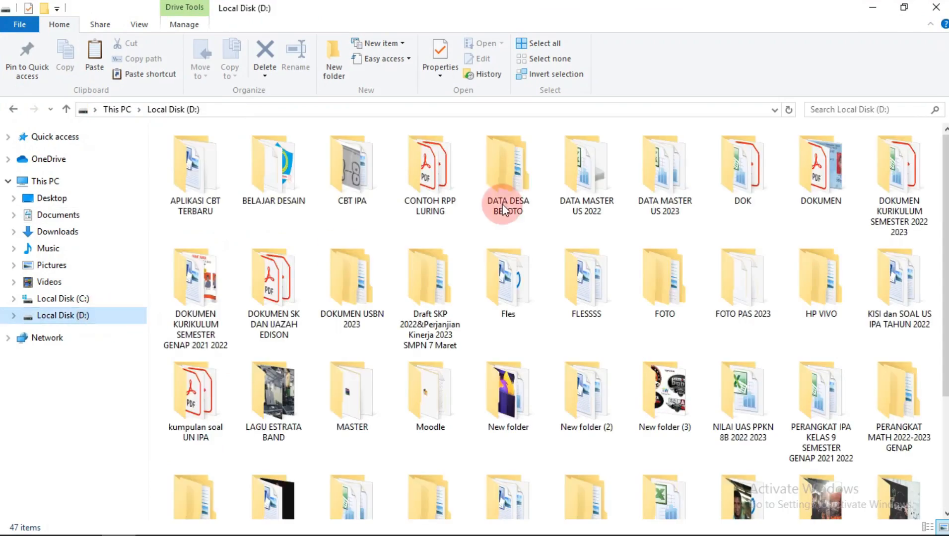
{"action": "scroll", "coordinate": [565, 193], "scroll_direction": "down", "scroll_amount": 2}
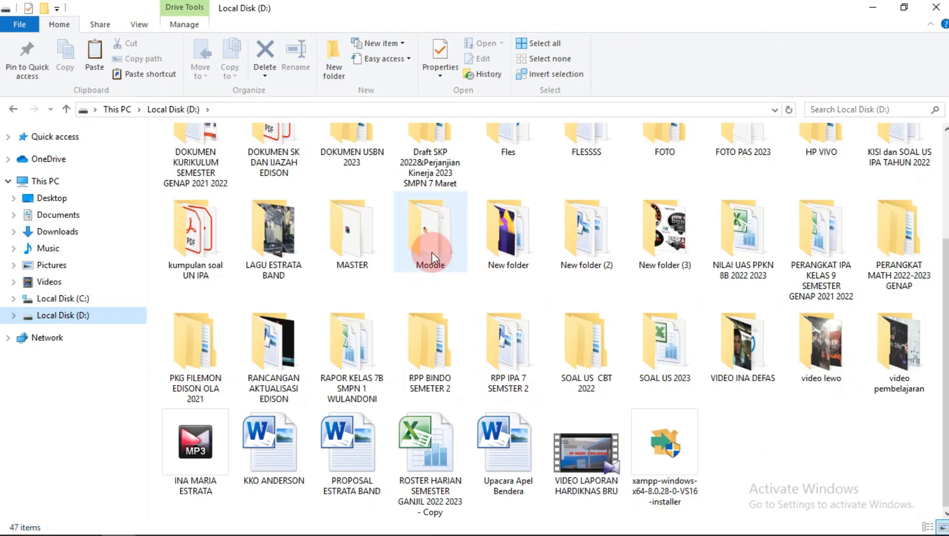
{"action": "double_click", "coordinate": [432, 252]}
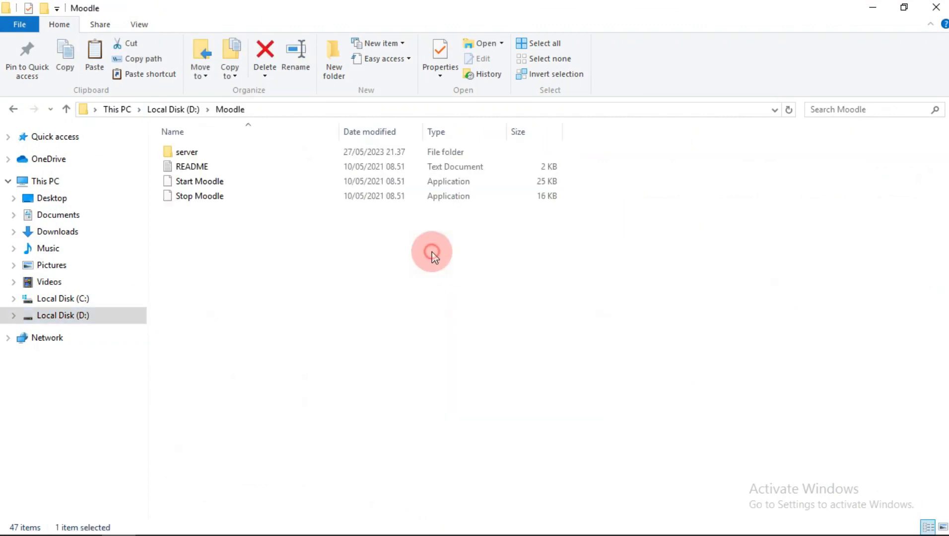
{"action": "double_click", "coordinate": [197, 184]}
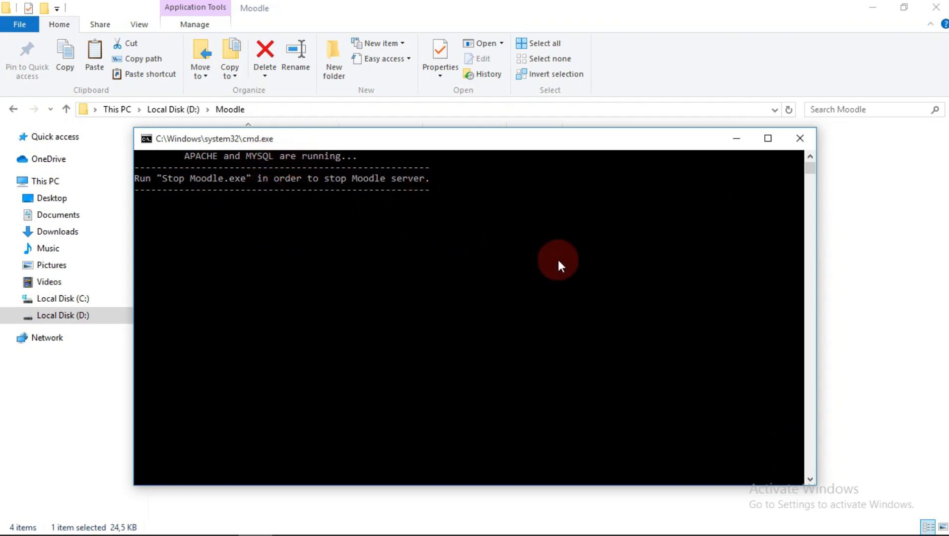
{"action": "left_click", "coordinate": [736, 139]}
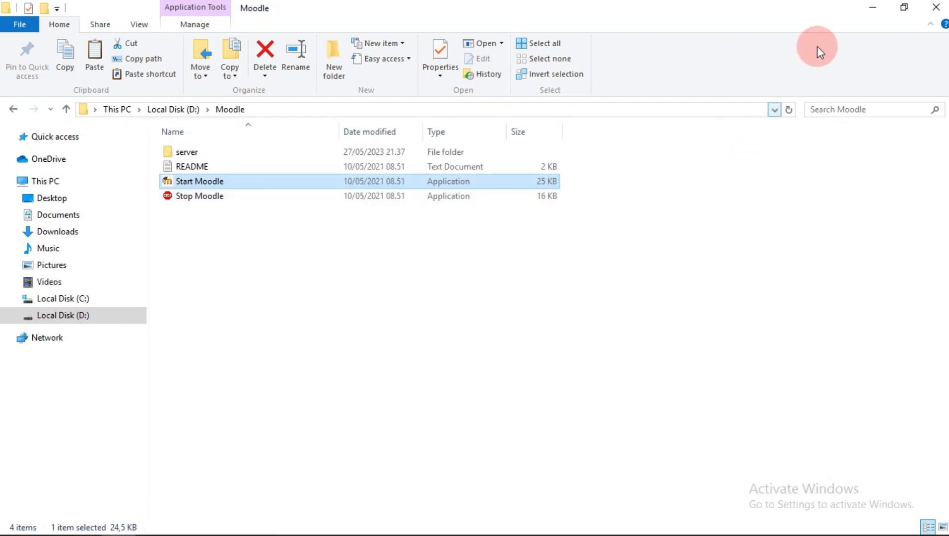
{"action": "left_click", "coordinate": [874, 7]}
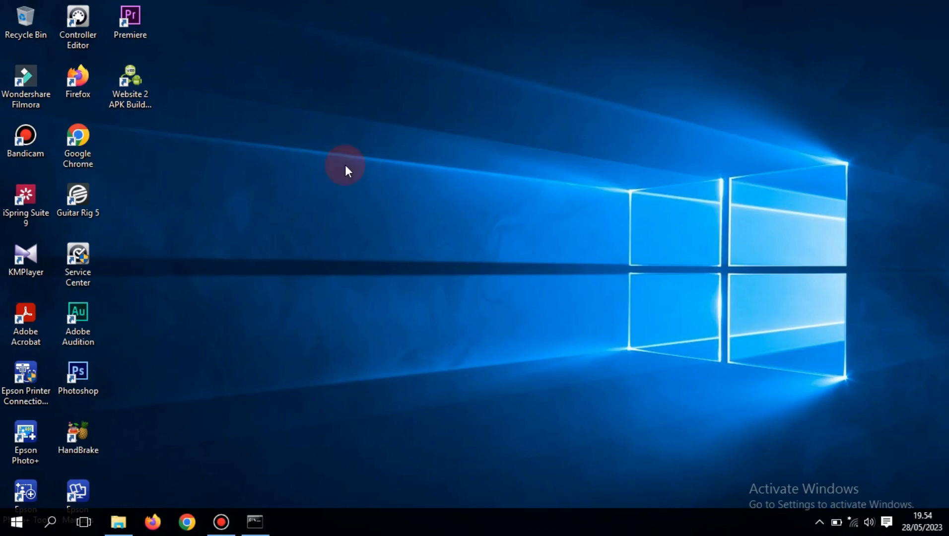
Step: Launch Chrome and load the localhost Moodle site
{"action": "double_click", "coordinate": [89, 147]}
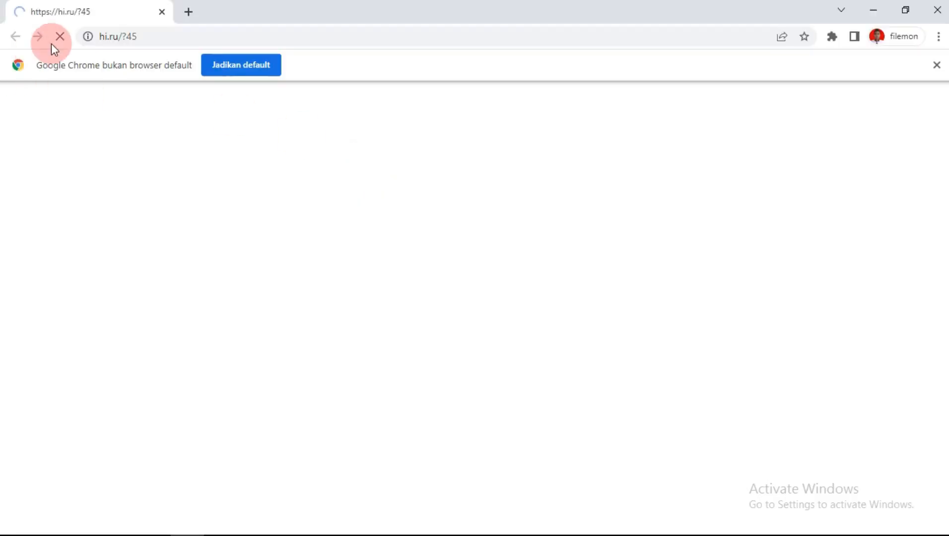
{"action": "left_click", "coordinate": [116, 38]}
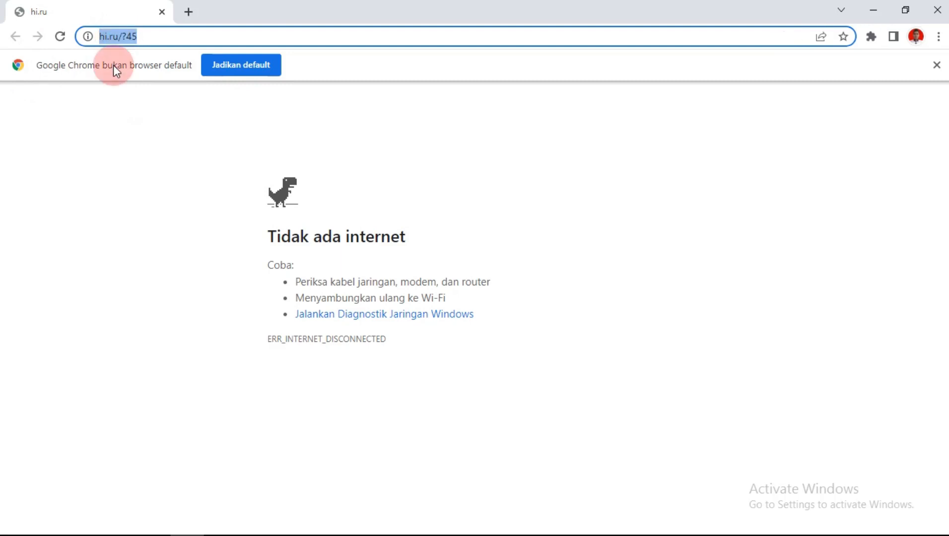
{"action": "type", "text": "local"}
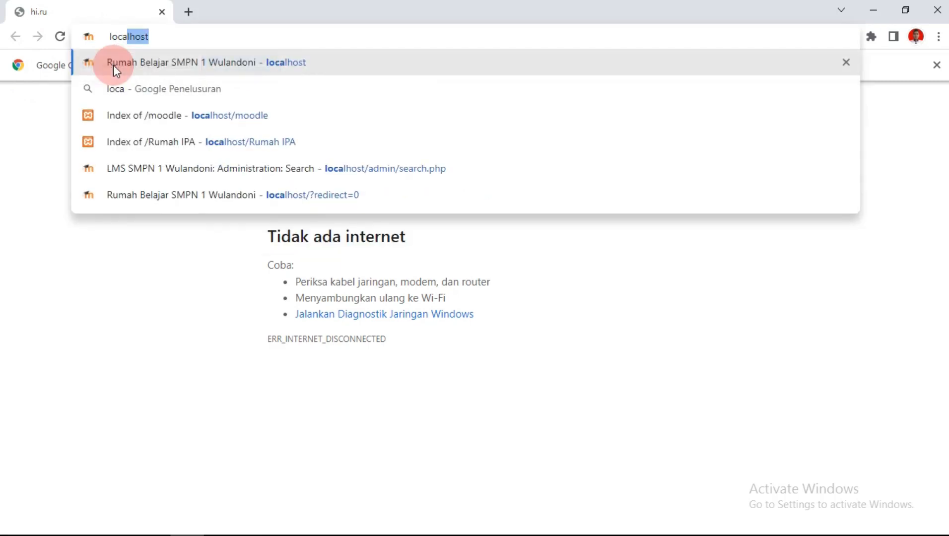
{"action": "key", "text": "Return"}
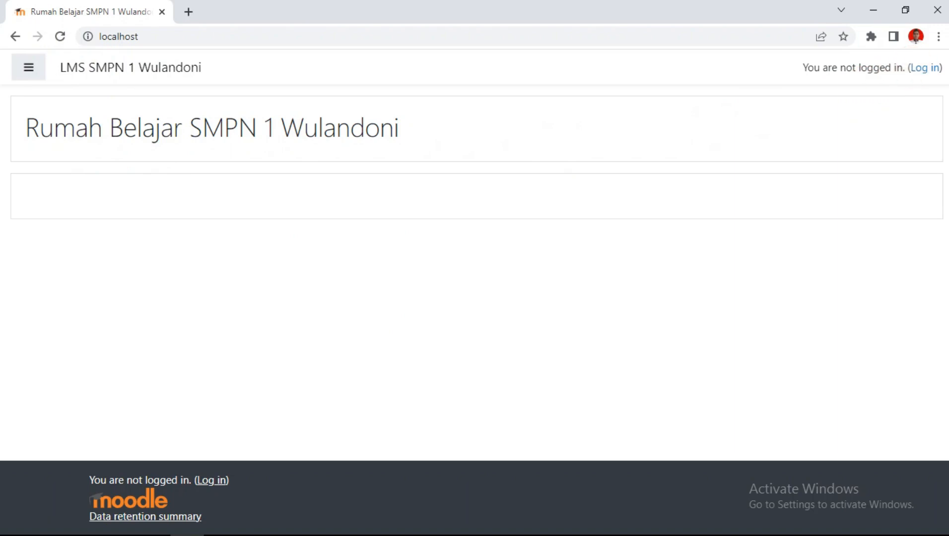
Step: Log in to Moodle as administrator with the saved username and password
{"action": "left_click", "coordinate": [935, 60]}
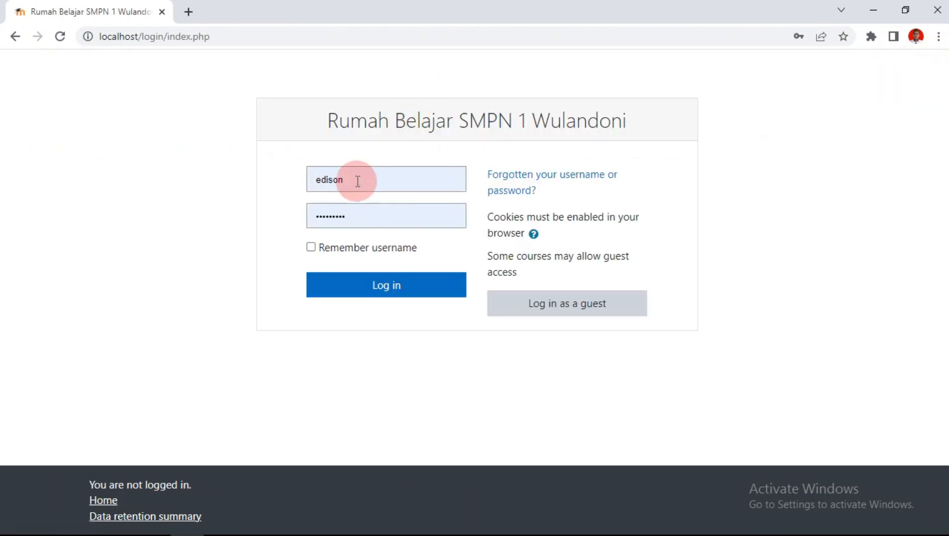
{"action": "left_click", "coordinate": [357, 181]}
{"action": "left_click", "coordinate": [360, 218]}
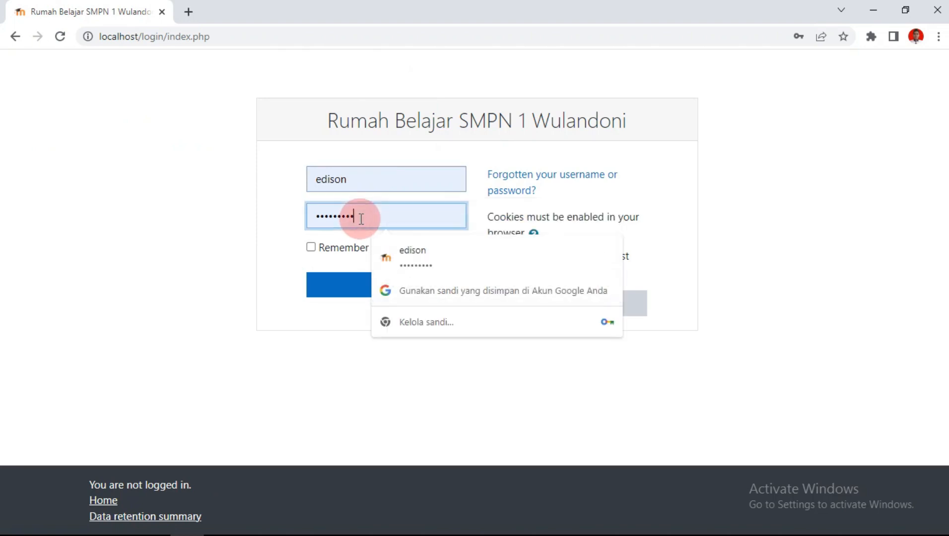
{"action": "left_click", "coordinate": [340, 337]}
{"action": "left_click", "coordinate": [395, 297]}
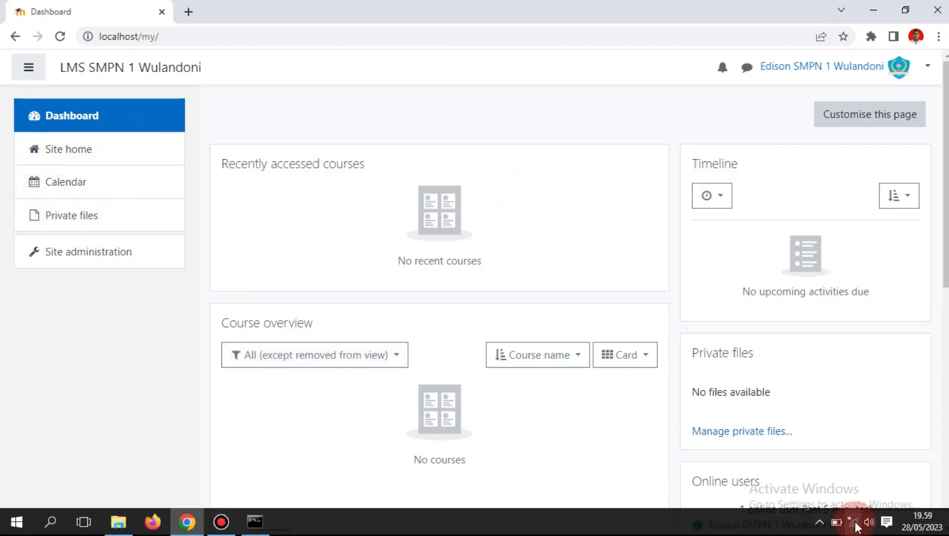
Step: Connect the PC to the Jaringan Lola Wi-Fi network
{"action": "left_click", "coordinate": [855, 524]}
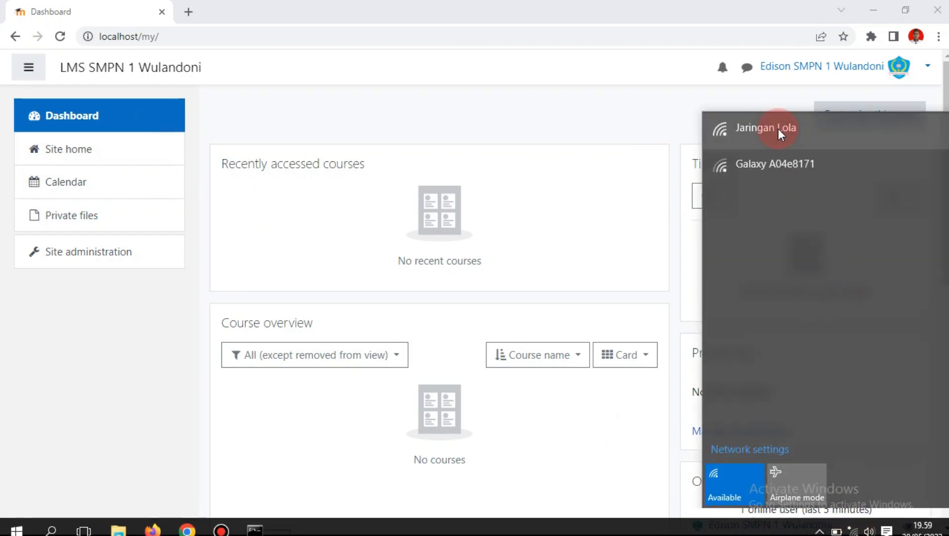
{"action": "left_click", "coordinate": [841, 130]}
{"action": "left_click", "coordinate": [876, 178]}
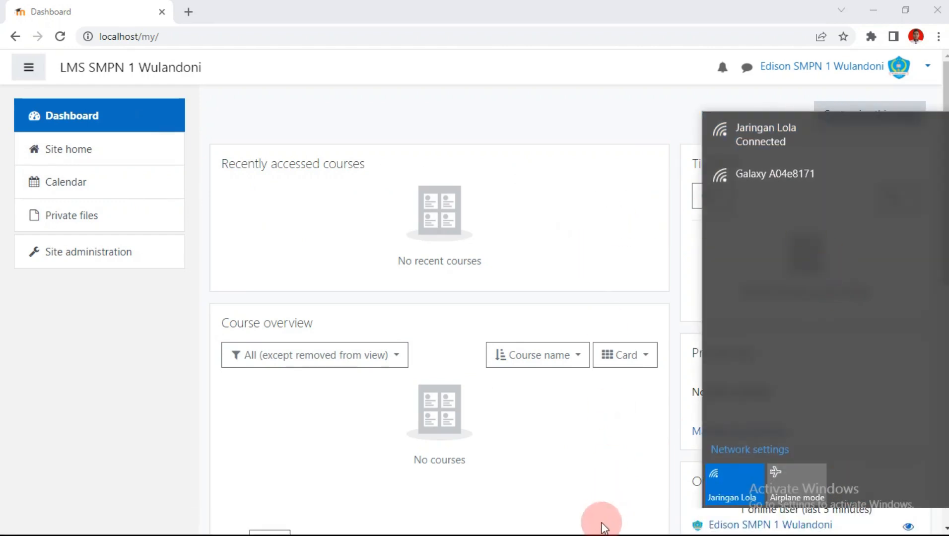
{"action": "left_click", "coordinate": [107, 260]}
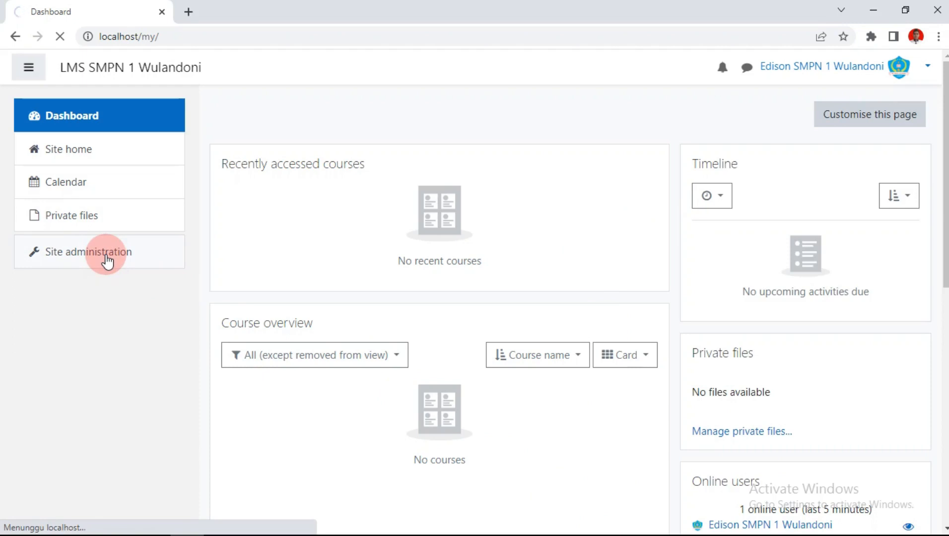
Step: Install the Indonesian / Bahasa Indonesia (id) pack from Site administration's Language packs page
{"action": "scroll", "coordinate": [468, 187], "scroll_direction": "down", "scroll_amount": 5}
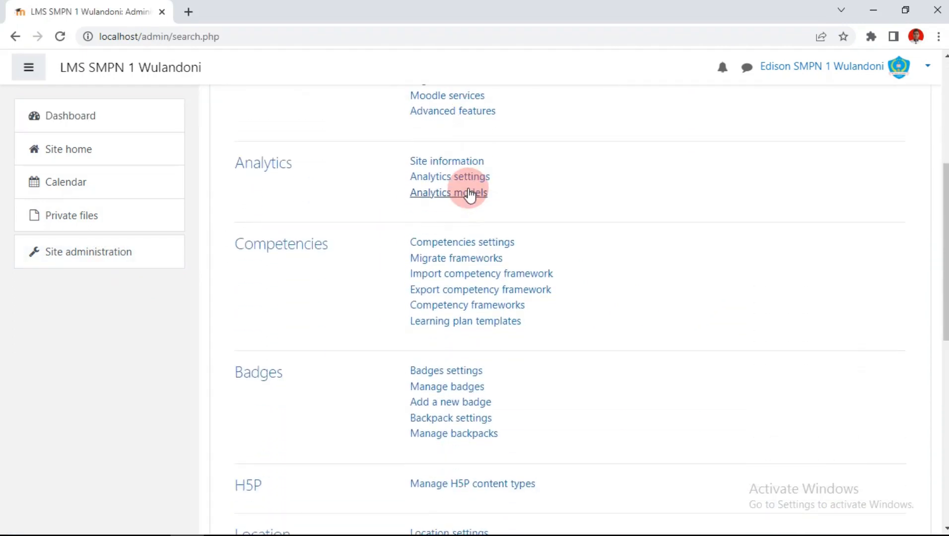
{"action": "scroll", "coordinate": [470, 195], "scroll_direction": "down", "scroll_amount": 5}
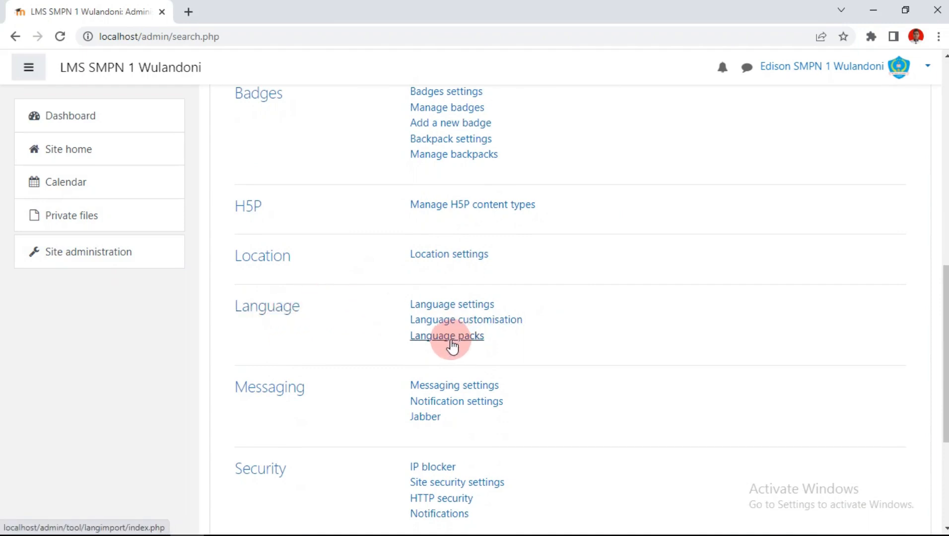
{"action": "left_click", "coordinate": [453, 346]}
{"action": "scroll", "coordinate": [647, 271], "scroll_direction": "down", "scroll_amount": 1}
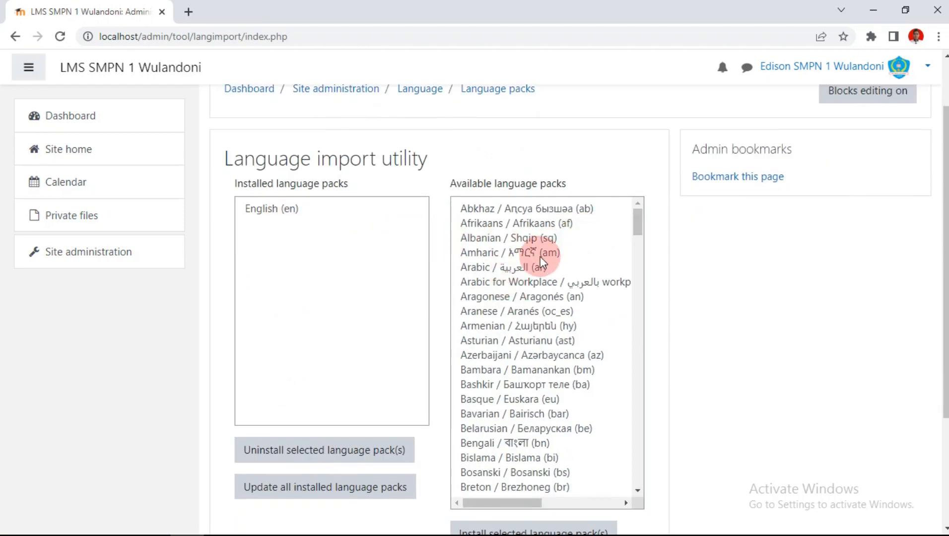
{"action": "scroll", "coordinate": [548, 253], "scroll_direction": "down", "scroll_amount": 9}
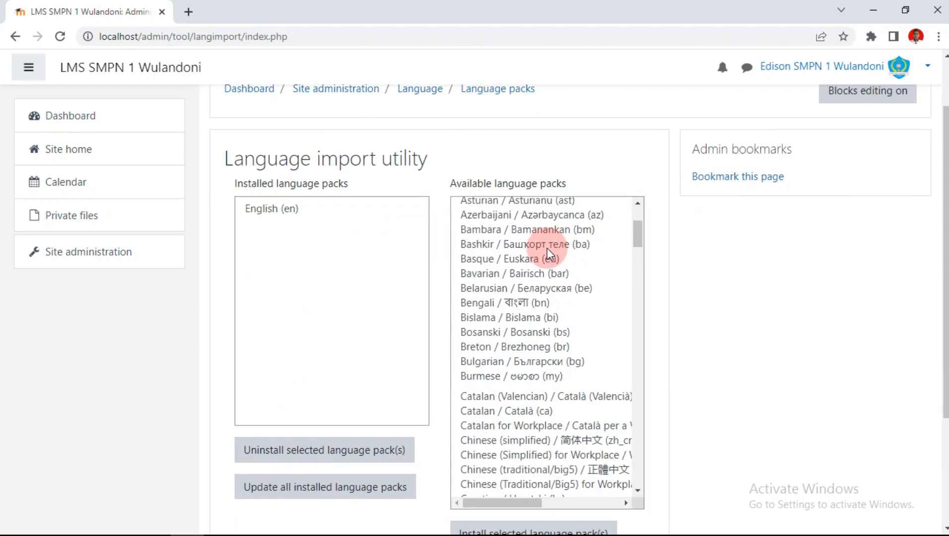
{"action": "scroll", "coordinate": [548, 253], "scroll_direction": "down", "scroll_amount": 7}
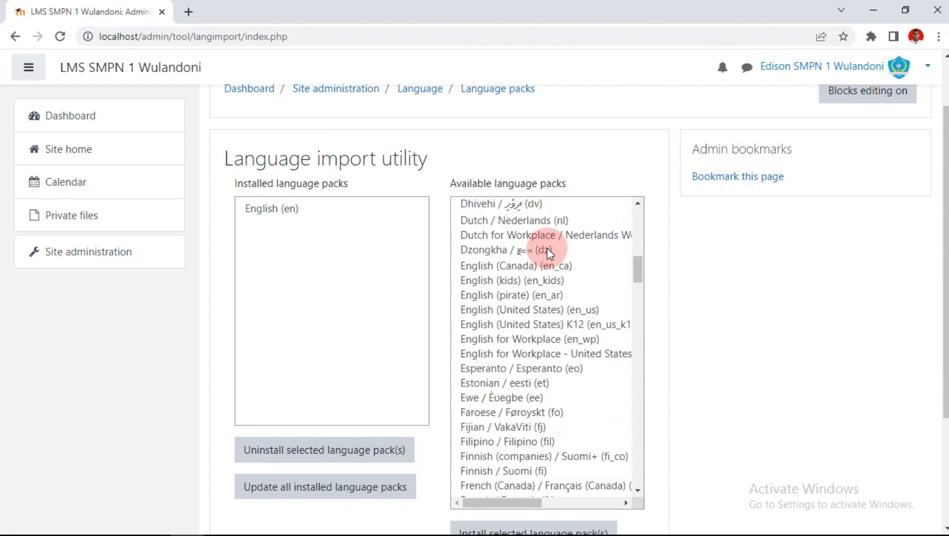
{"action": "scroll", "coordinate": [548, 253], "scroll_direction": "down", "scroll_amount": 12}
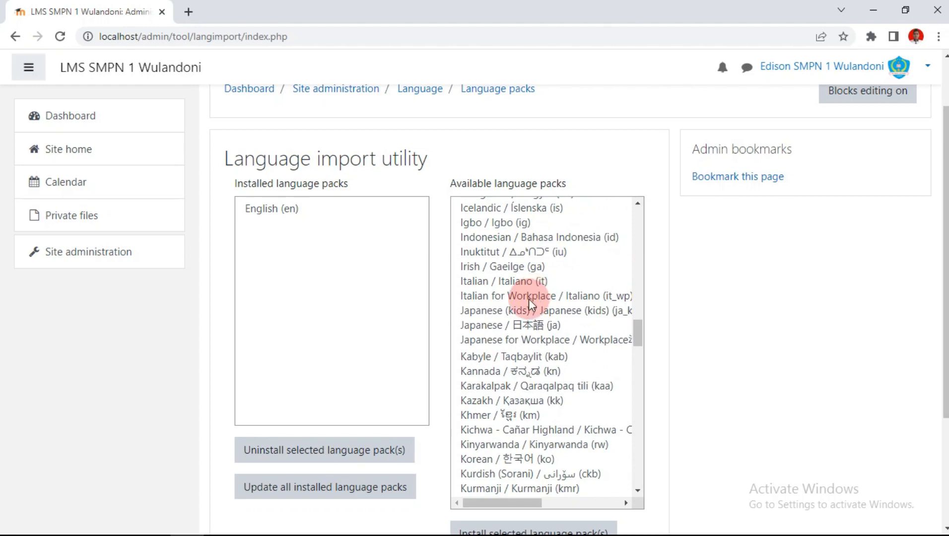
{"action": "left_click", "coordinate": [530, 240]}
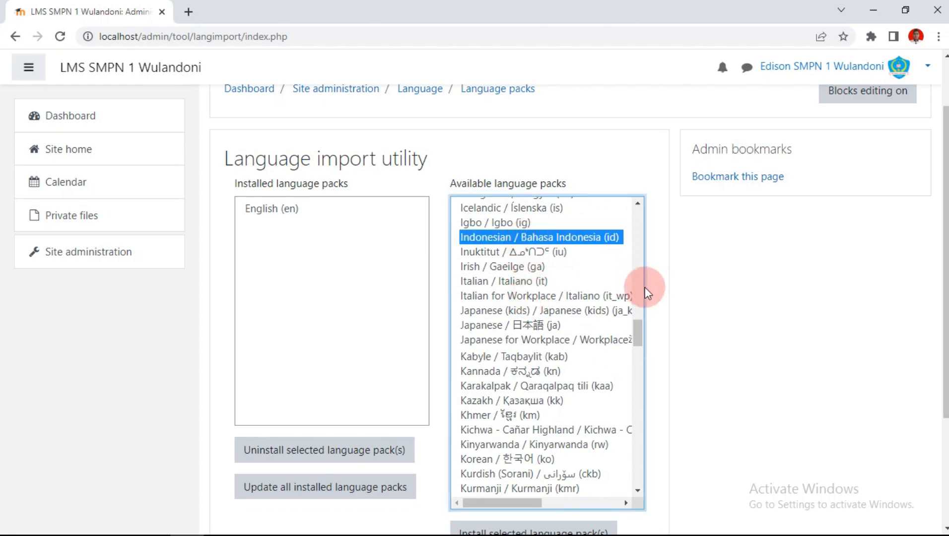
{"action": "scroll", "coordinate": [653, 287], "scroll_direction": "down", "scroll_amount": 3}
{"action": "left_click", "coordinate": [511, 397]}
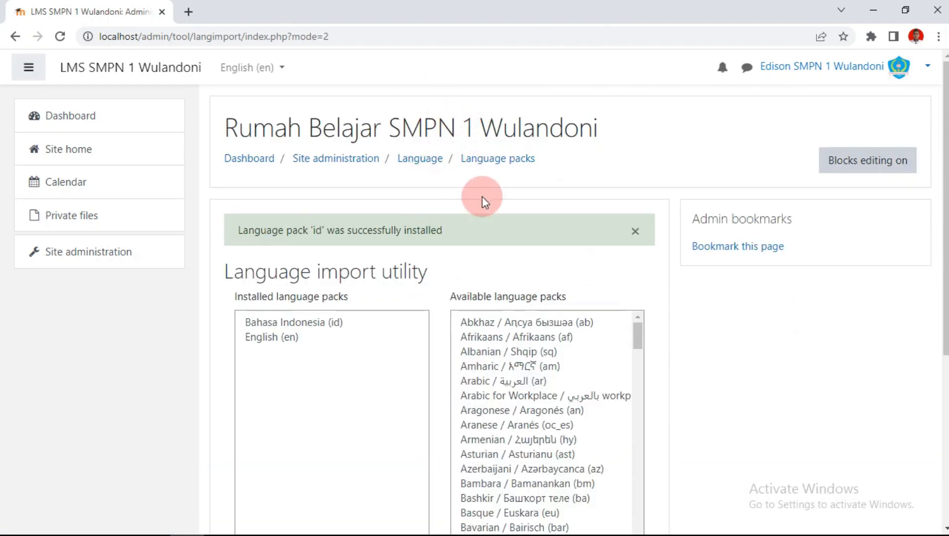
Step: Return to the Moodle Dashboard
{"action": "scroll", "coordinate": [447, 249], "scroll_direction": "down", "scroll_amount": 1}
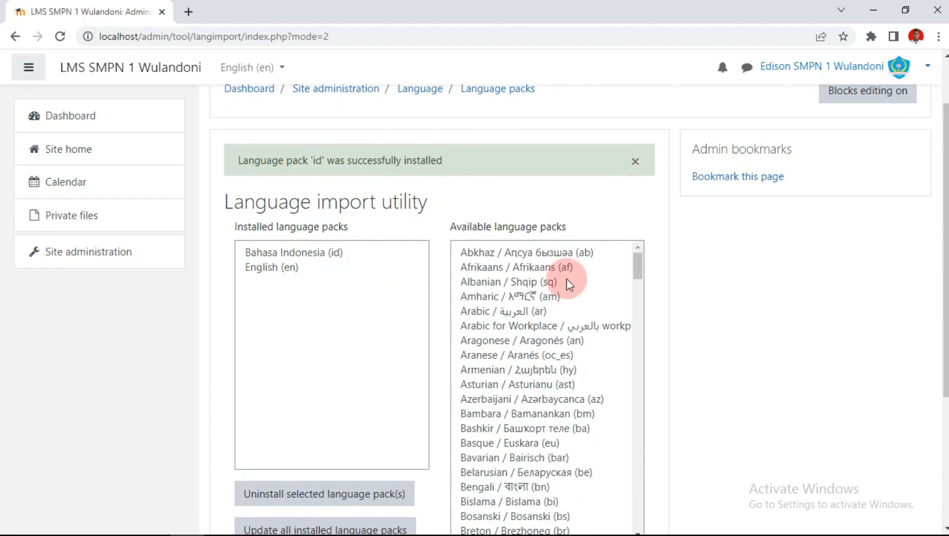
{"action": "scroll", "coordinate": [497, 288], "scroll_direction": "down", "scroll_amount": 4}
{"action": "scroll", "coordinate": [313, 289], "scroll_direction": "up", "scroll_amount": 1}
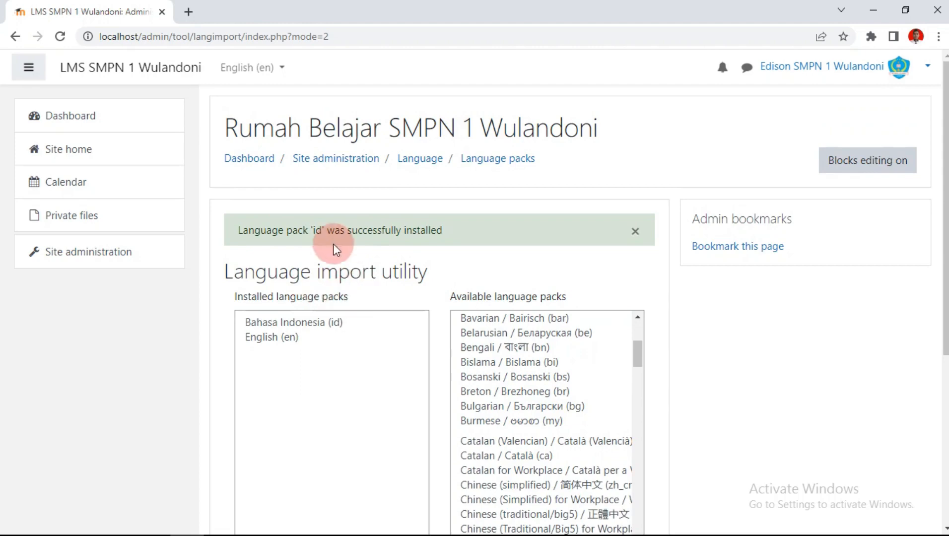
{"action": "left_click", "coordinate": [70, 128]}
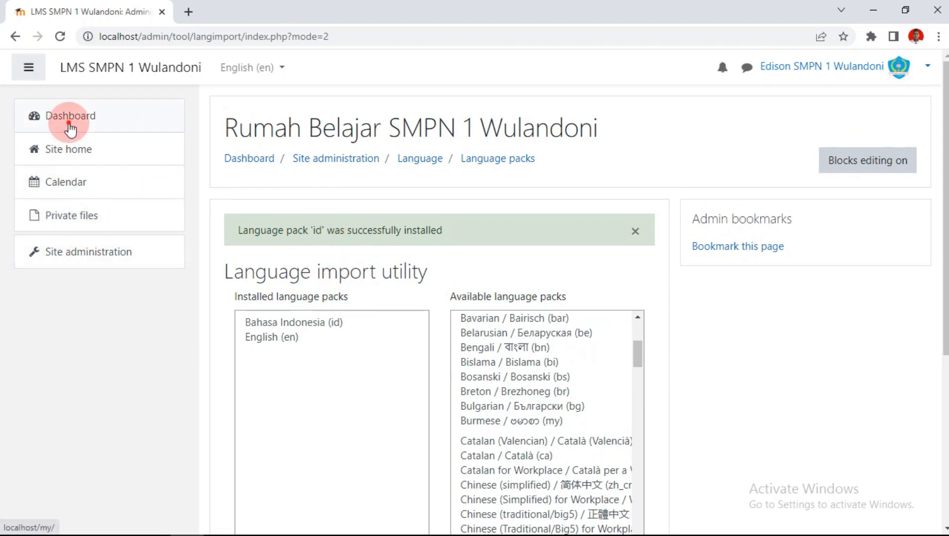
{"action": "left_click", "coordinate": [481, 163]}
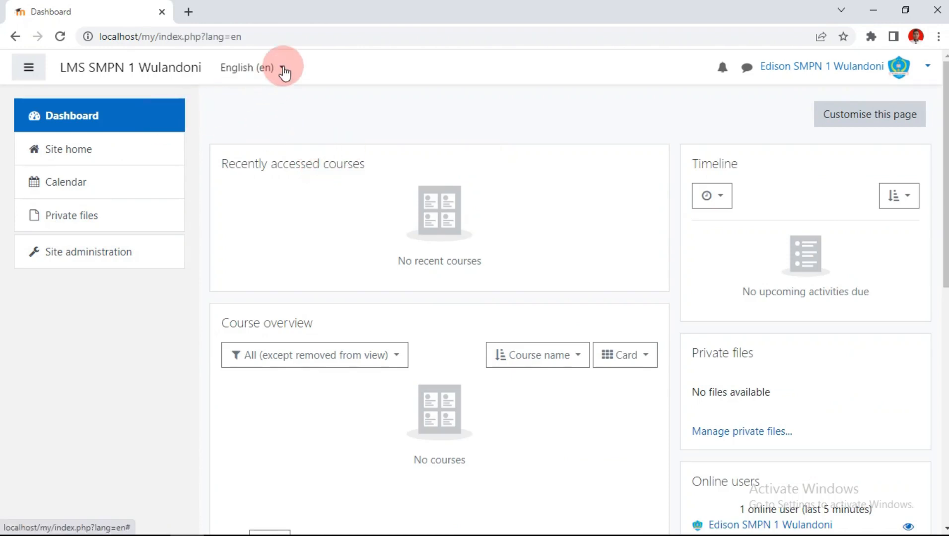
Step: Switch the interface language to Bahasa Indonesia, then back to English (en)
{"action": "left_click", "coordinate": [282, 69]}
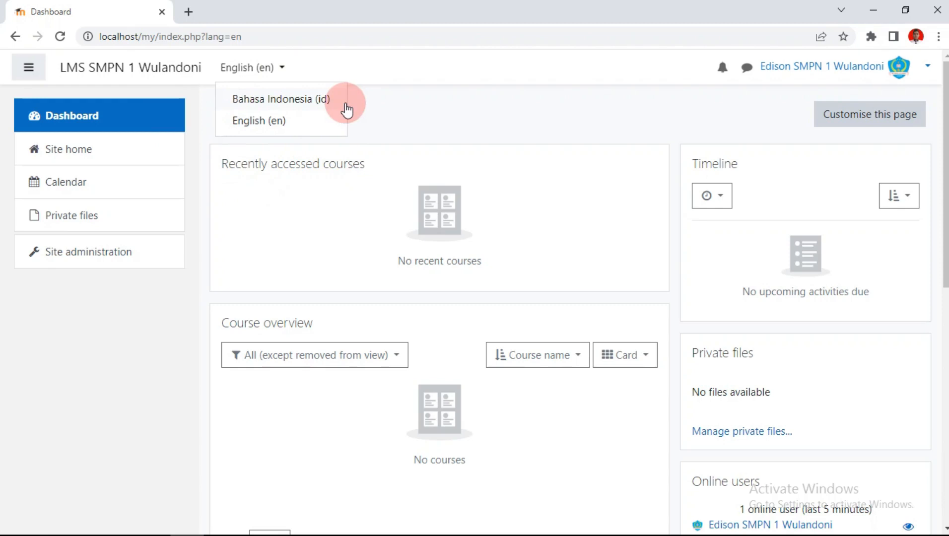
{"action": "left_click", "coordinate": [264, 102]}
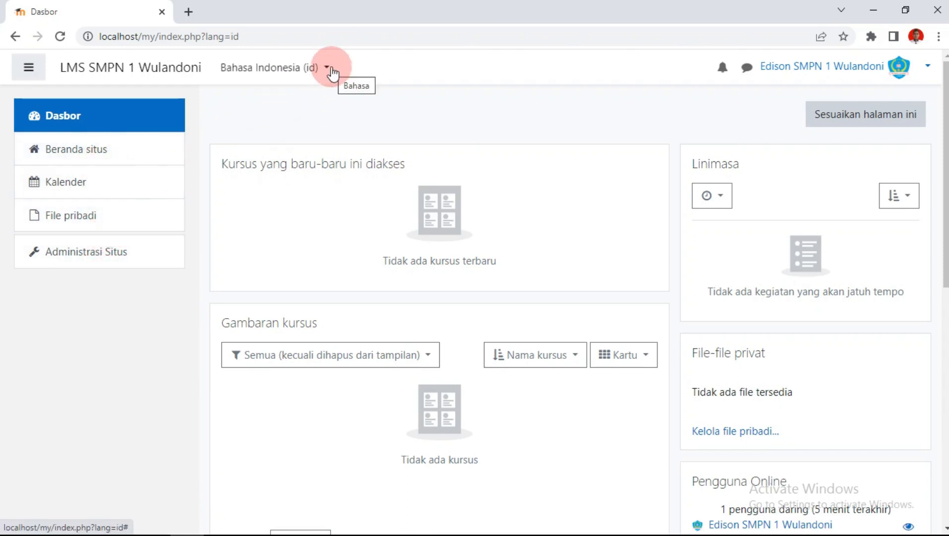
{"action": "left_click", "coordinate": [330, 69]}
{"action": "left_click", "coordinate": [268, 121]}
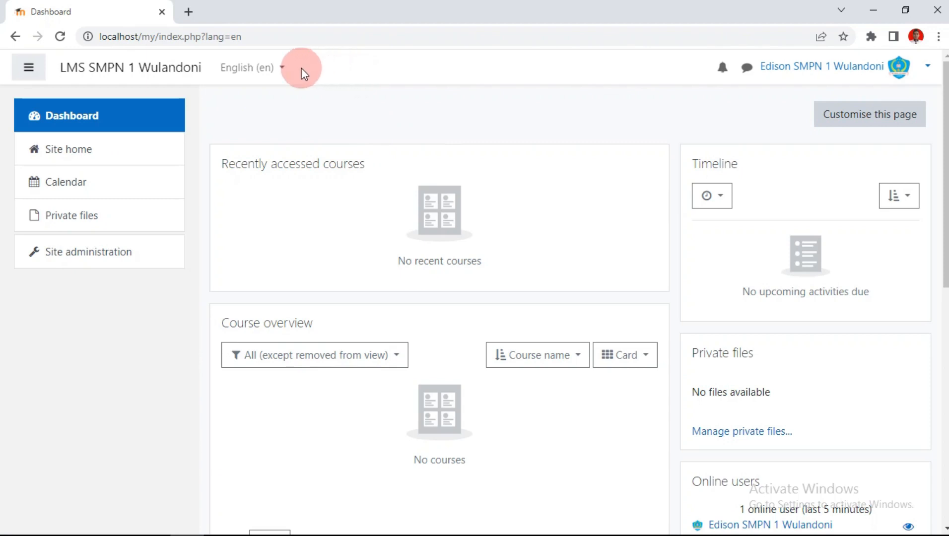
Step: View the empty Users > Add a new user form, then go back to Site administration
{"action": "left_click", "coordinate": [114, 254]}
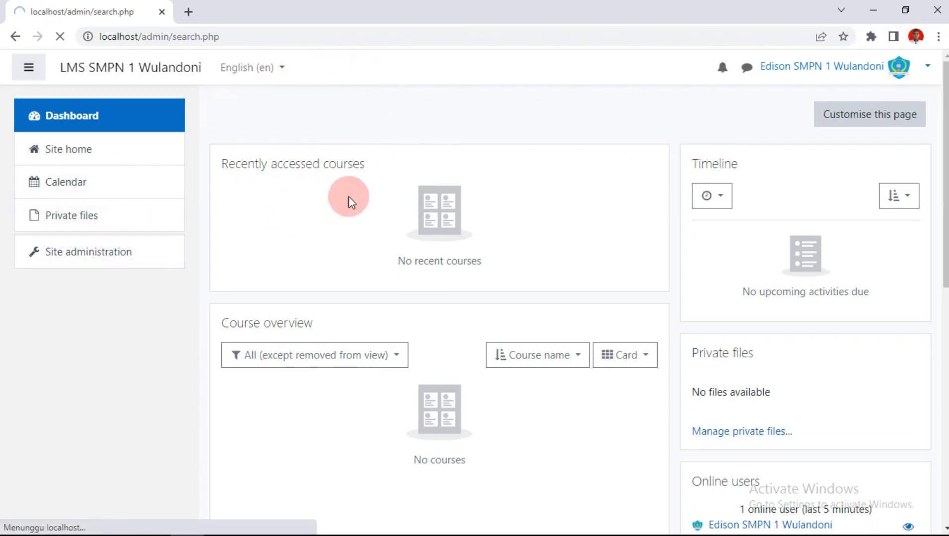
{"action": "scroll", "coordinate": [519, 113], "scroll_direction": "down", "scroll_amount": 1}
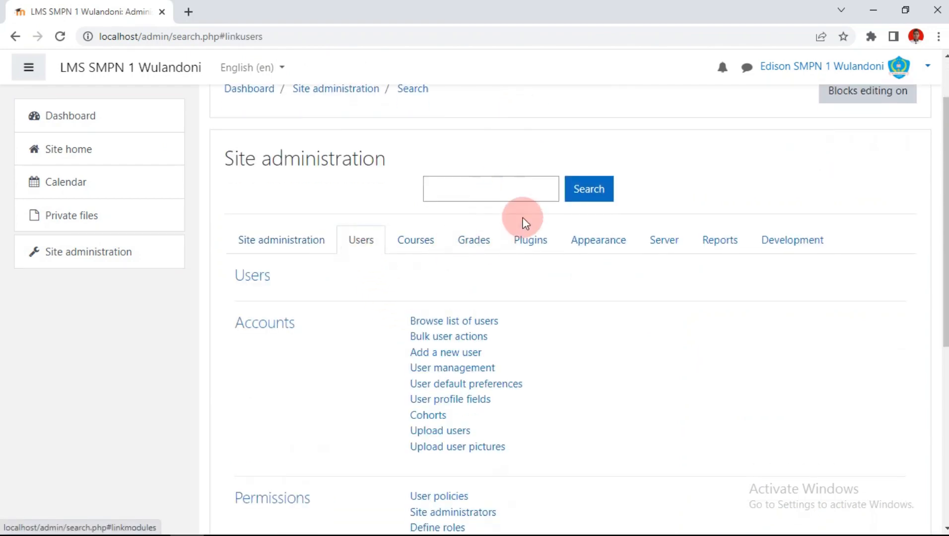
{"action": "scroll", "coordinate": [524, 220], "scroll_direction": "down", "scroll_amount": 5}
{"action": "scroll", "coordinate": [523, 220], "scroll_direction": "up", "scroll_amount": 2}
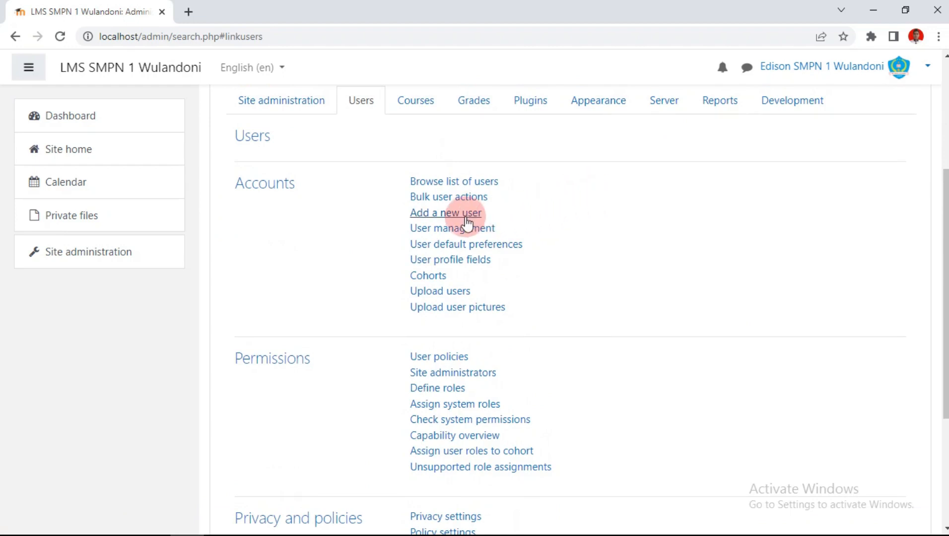
{"action": "left_click", "coordinate": [464, 217]}
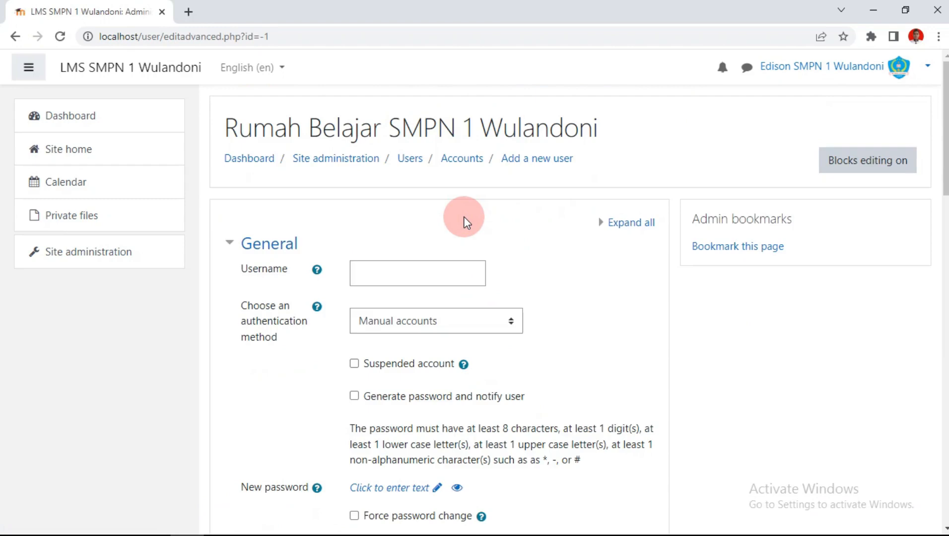
{"action": "scroll", "coordinate": [460, 216], "scroll_direction": "down", "scroll_amount": 1}
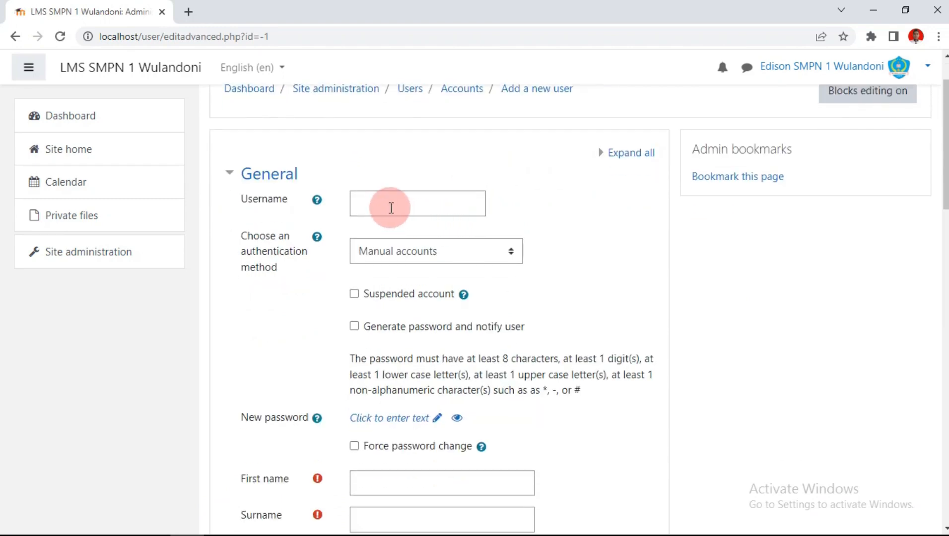
{"action": "left_click", "coordinate": [391, 208]}
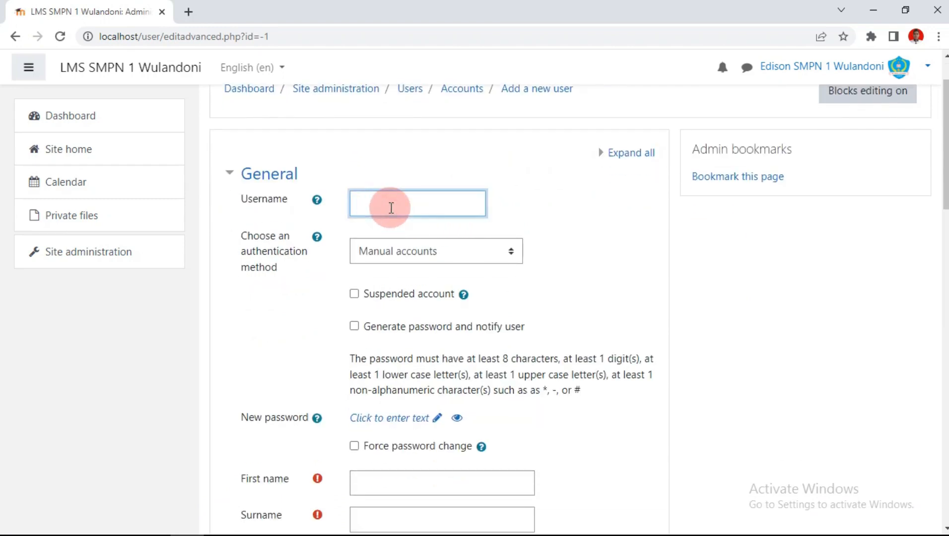
{"action": "scroll", "coordinate": [391, 208], "scroll_direction": "down", "scroll_amount": 2}
{"action": "scroll", "coordinate": [392, 208], "scroll_direction": "up", "scroll_amount": 1}
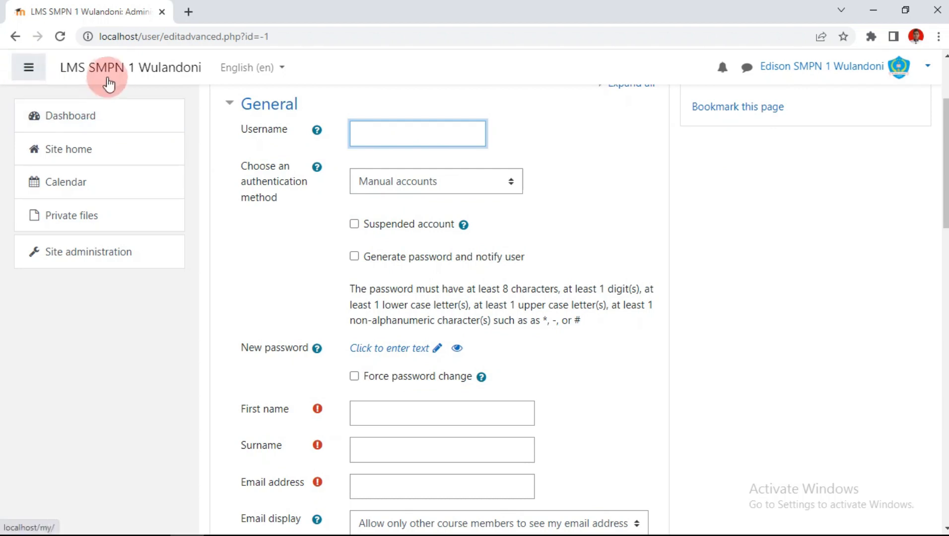
{"action": "left_click", "coordinate": [76, 254]}
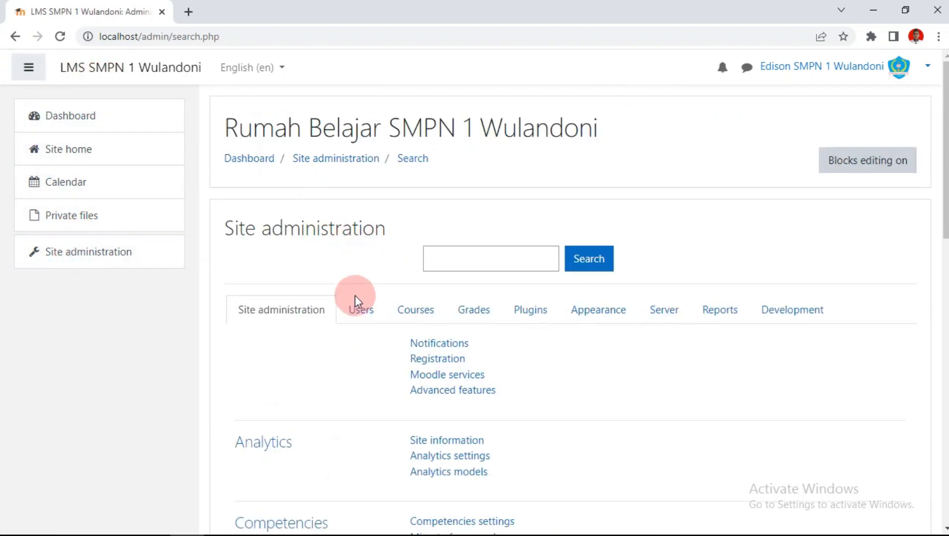
Step: Open Users > Upload users and download its example.csv template
{"action": "left_click", "coordinate": [358, 308]}
{"action": "scroll", "coordinate": [488, 170], "scroll_direction": "down", "scroll_amount": 4}
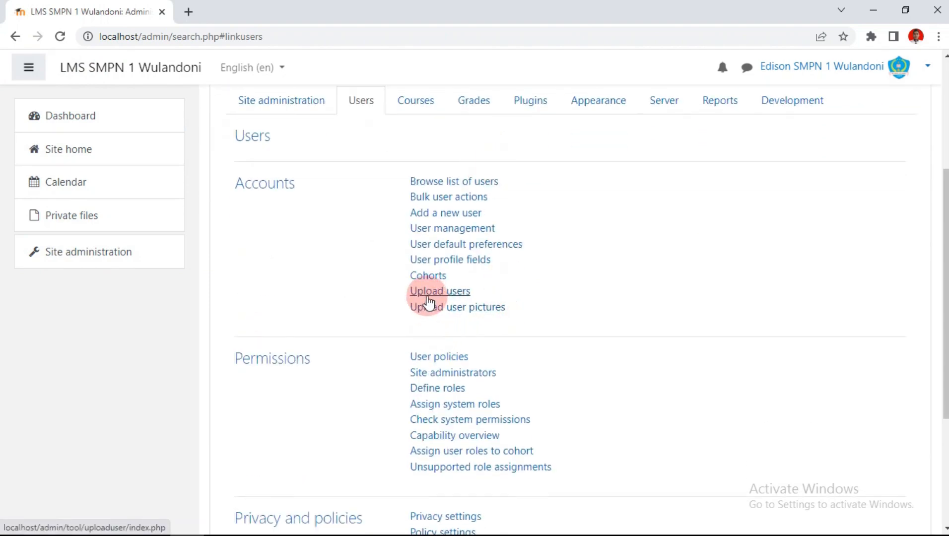
{"action": "left_click", "coordinate": [428, 296]}
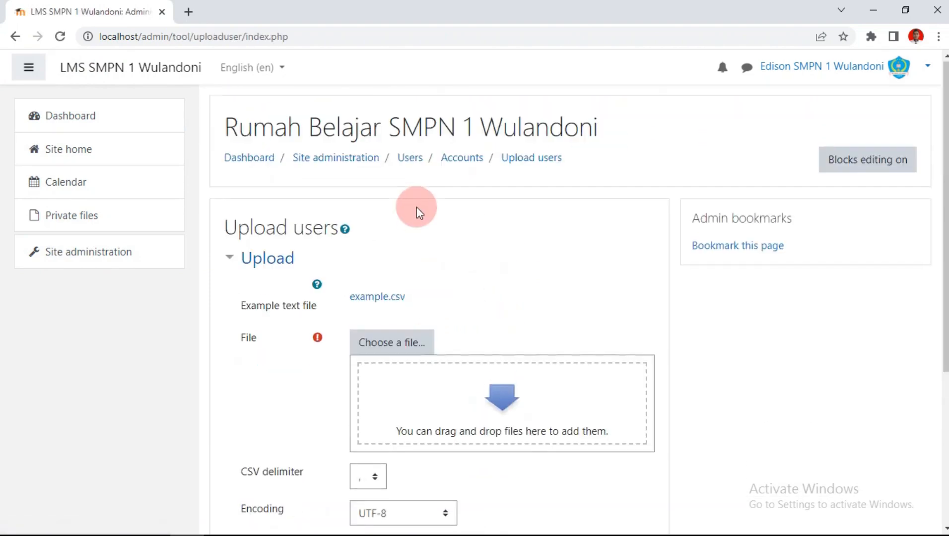
{"action": "scroll", "coordinate": [412, 228], "scroll_direction": "down", "scroll_amount": 4}
{"action": "scroll", "coordinate": [402, 257], "scroll_direction": "up", "scroll_amount": 1}
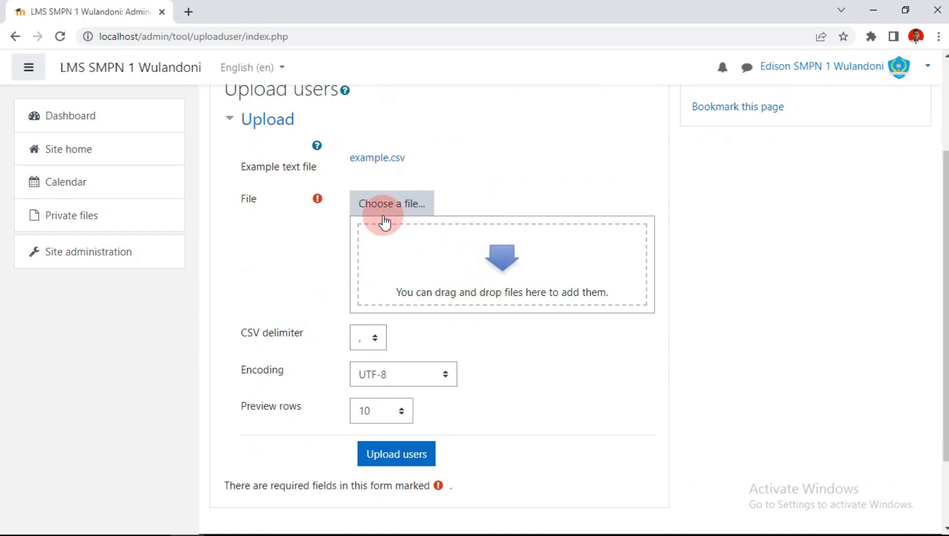
{"action": "left_click", "coordinate": [362, 168]}
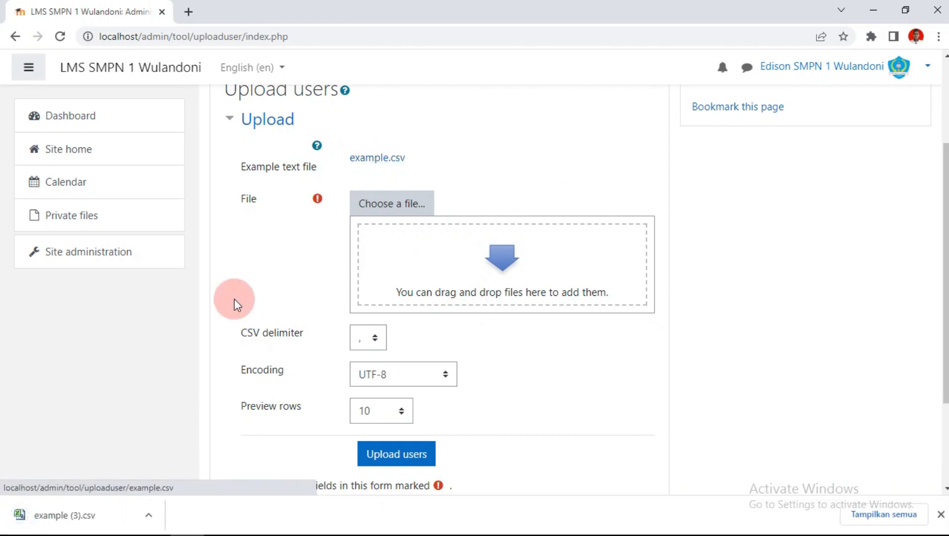
Step: Open example (3).csv in Excel, review its header and sample rows, then close Excel
{"action": "left_click", "coordinate": [59, 525]}
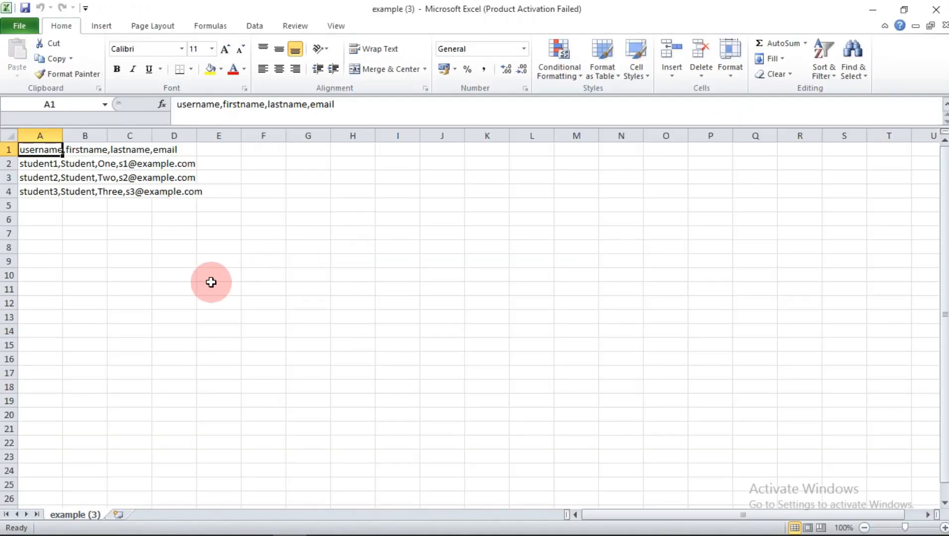
{"action": "left_click", "coordinate": [638, 124]}
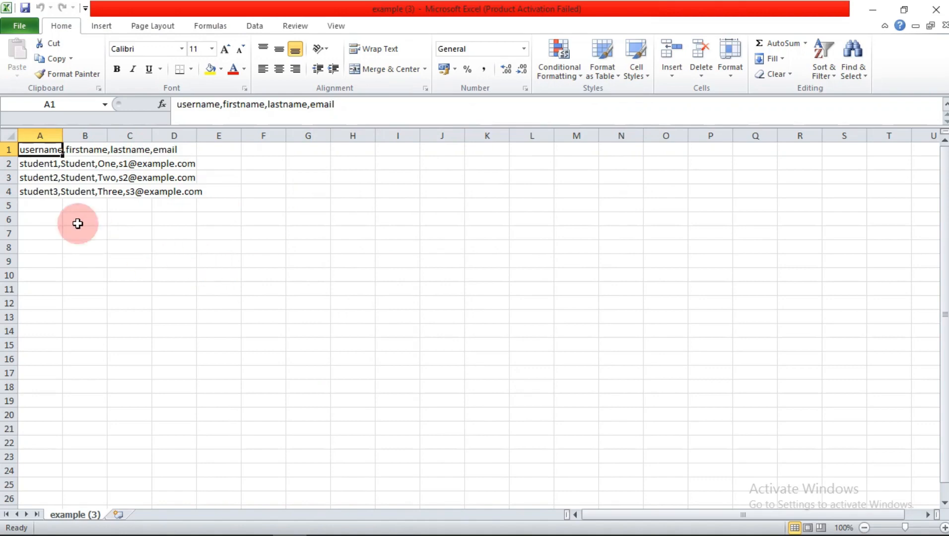
{"action": "left_click", "coordinate": [328, 192]}
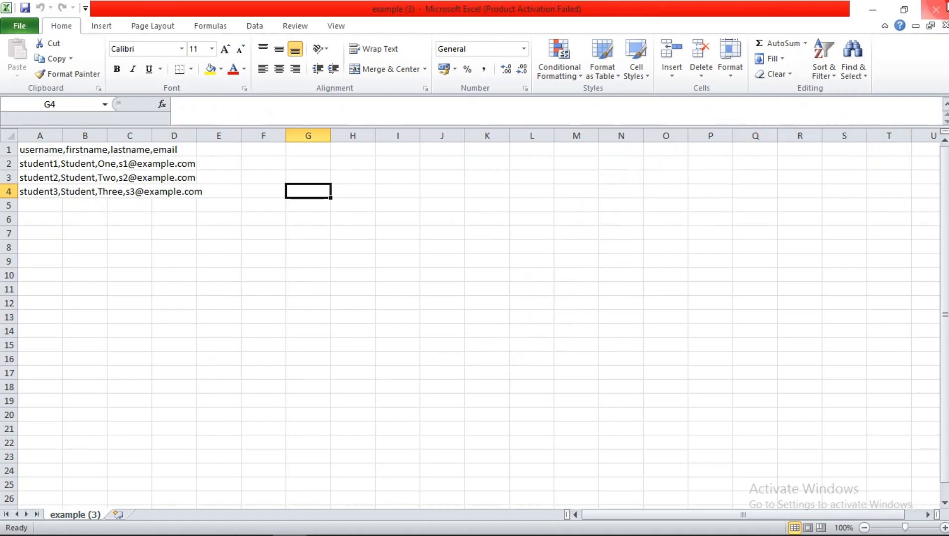
{"action": "left_click", "coordinate": [935, 9]}
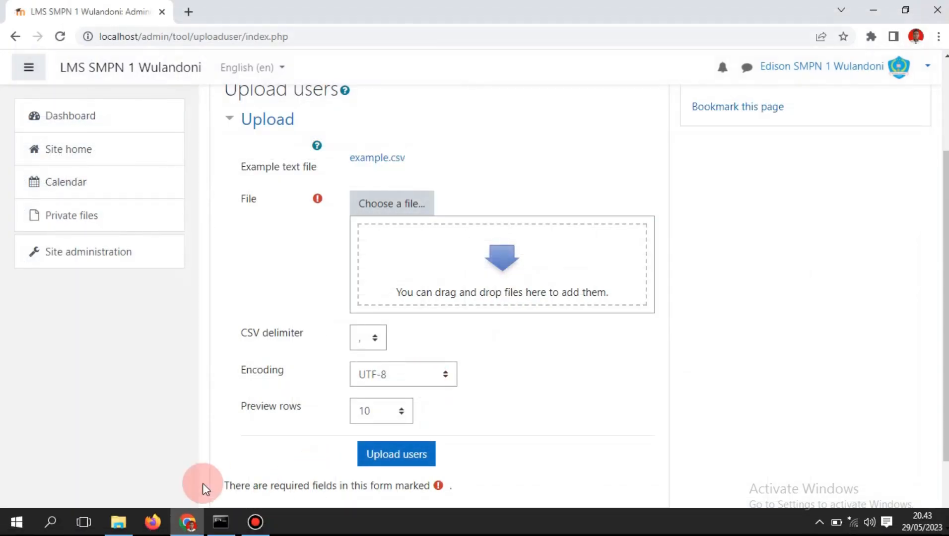
Step: Launch Excel 2010 with a new blank workbook, dismissing the activation notice
{"action": "left_click", "coordinate": [26, 528]}
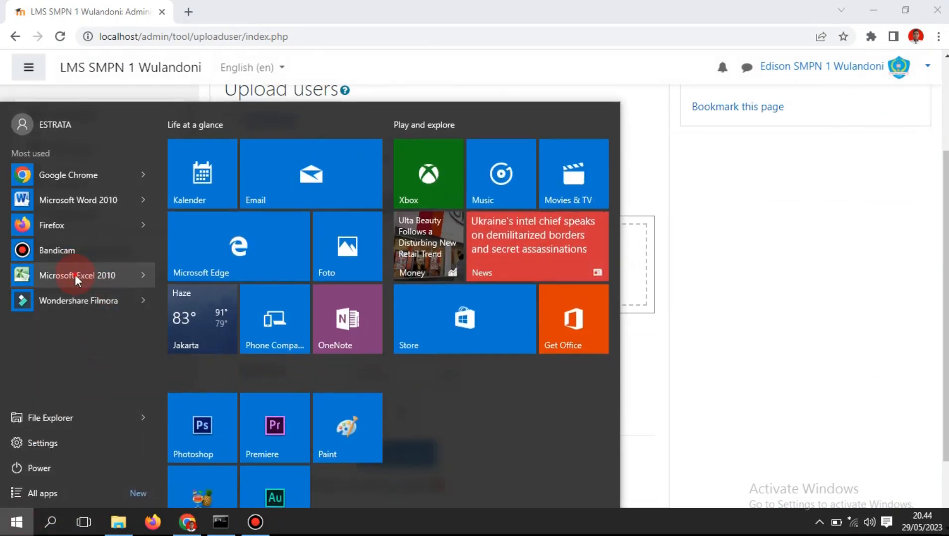
{"action": "left_click", "coordinate": [77, 274]}
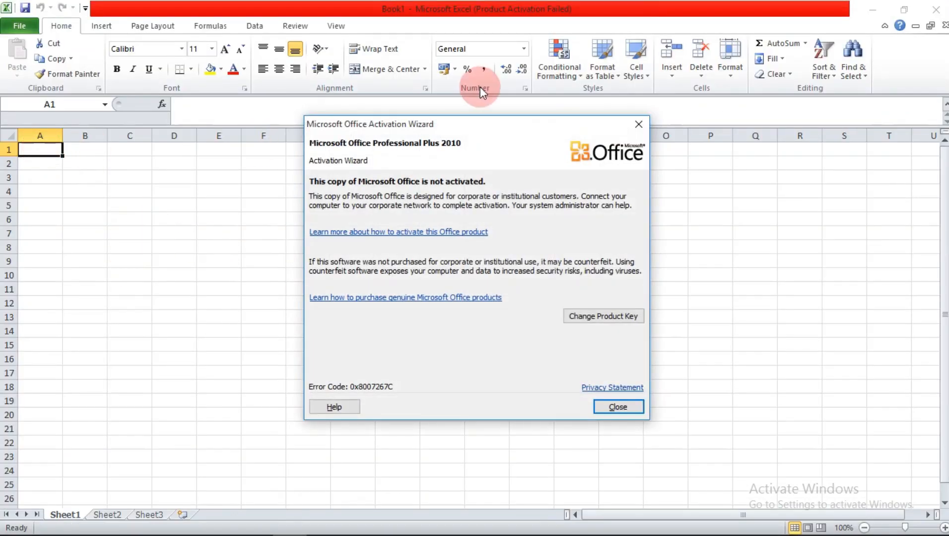
{"action": "left_click", "coordinate": [638, 125]}
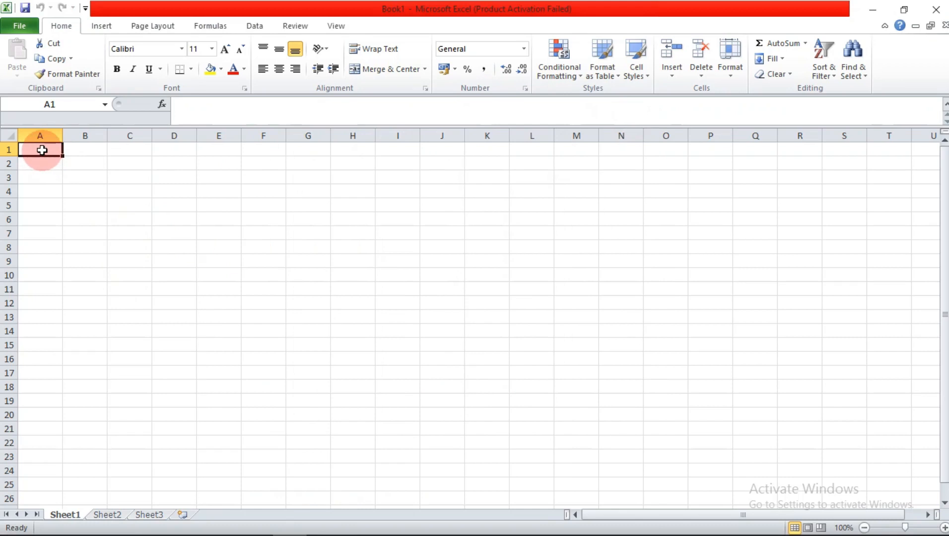
Step: Enter headers usrname, password, firstname, lastname and email across A1:E1
{"action": "type", "text": "usrna"}
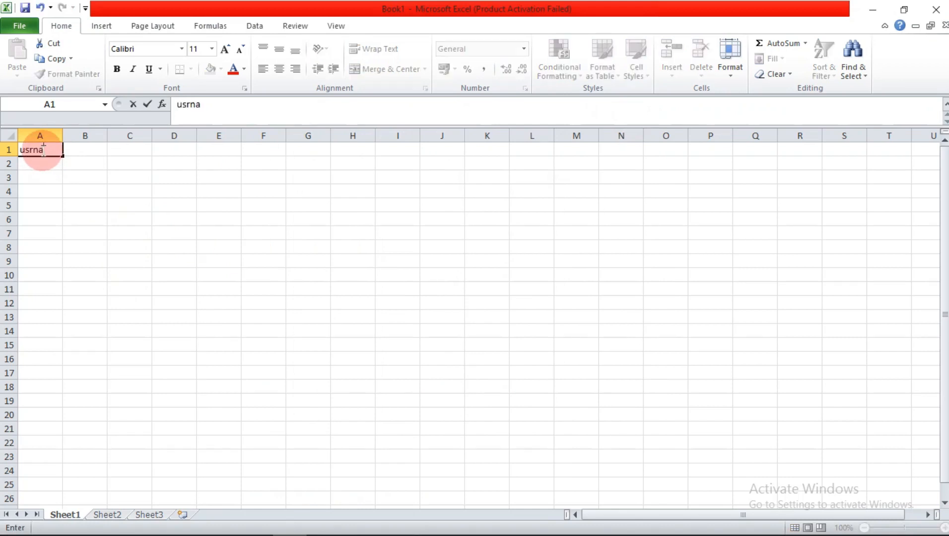
{"action": "type", "text": "me"}
{"action": "key", "text": "Tab"}
{"action": "type", "text": "pa"}
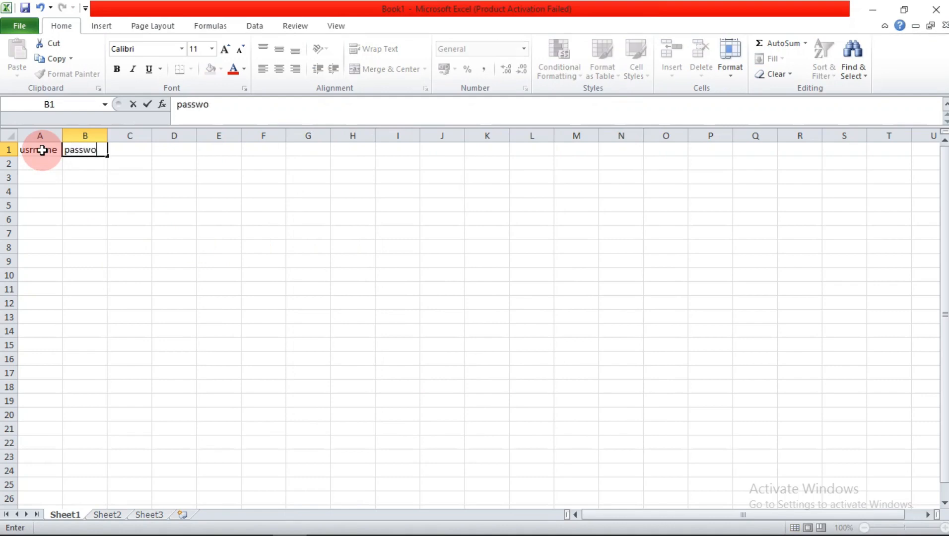
{"action": "type", "text": "ssword"}
{"action": "key", "text": "Tab"}
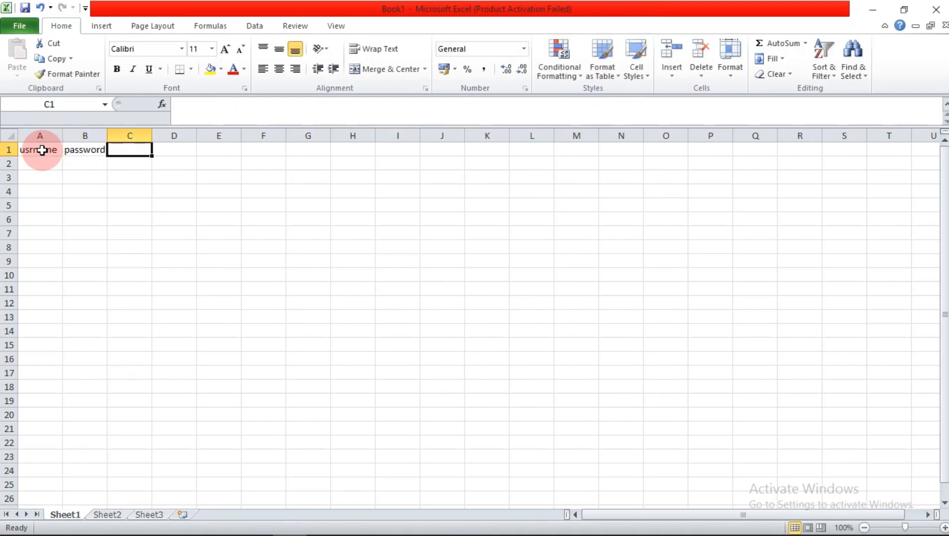
{"action": "type", "text": "first"}
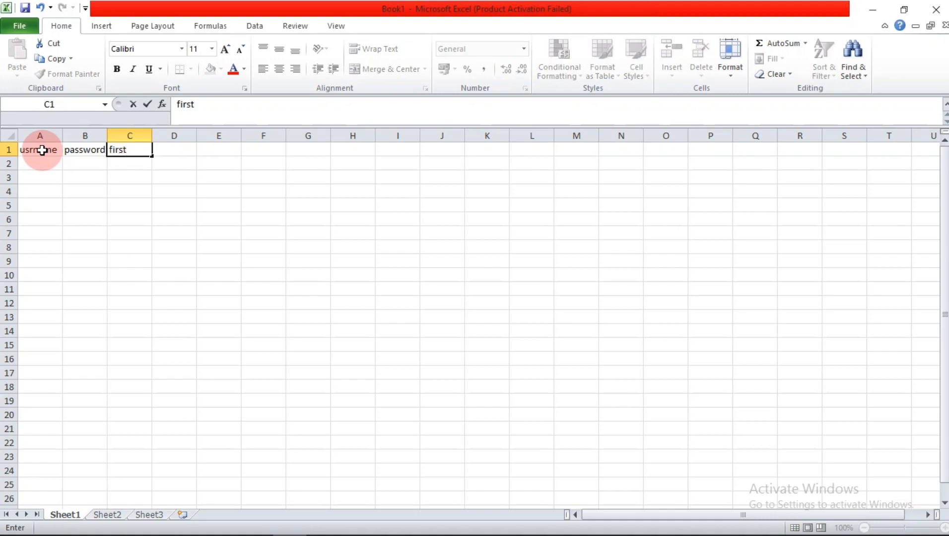
{"action": "type", "text": "name"}
{"action": "key", "text": "Tab"}
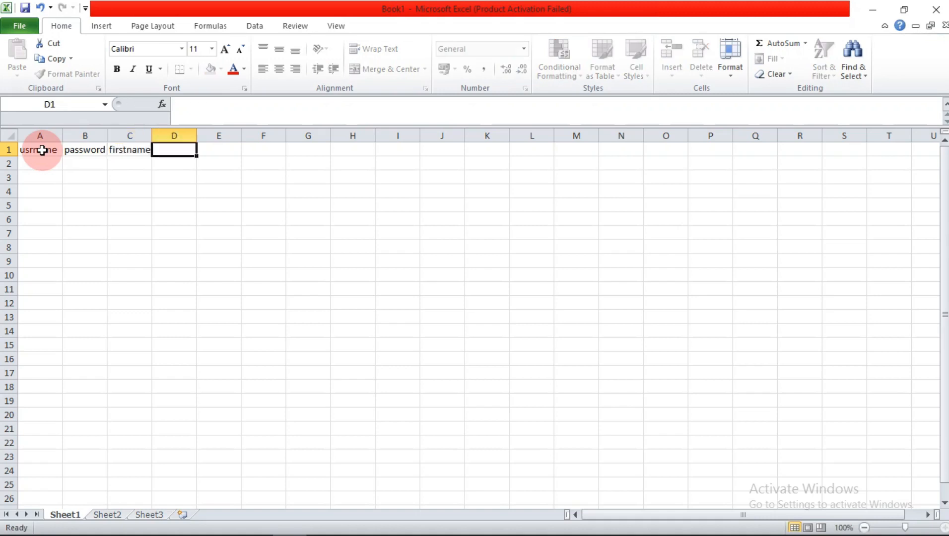
{"action": "type", "text": "lastname"}
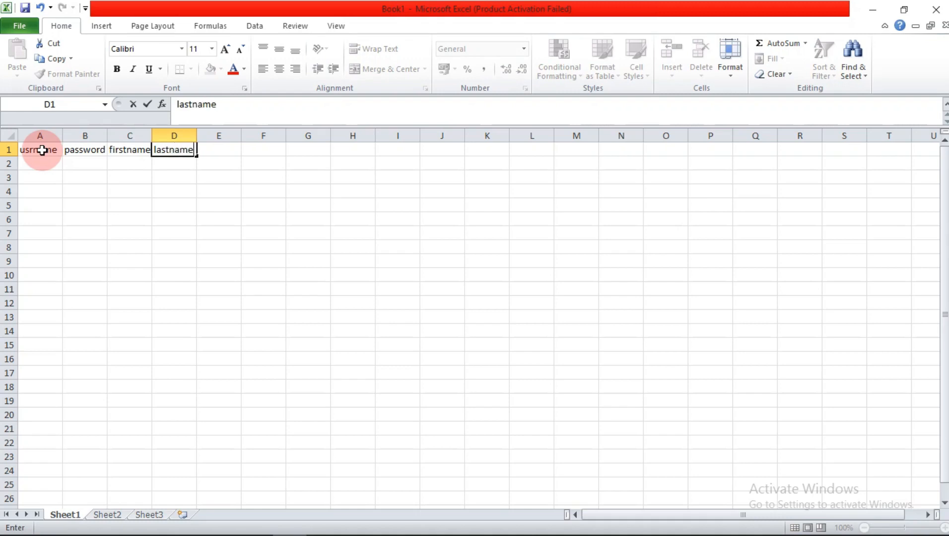
{"action": "key", "text": "Tab"}
{"action": "type", "text": "e"}
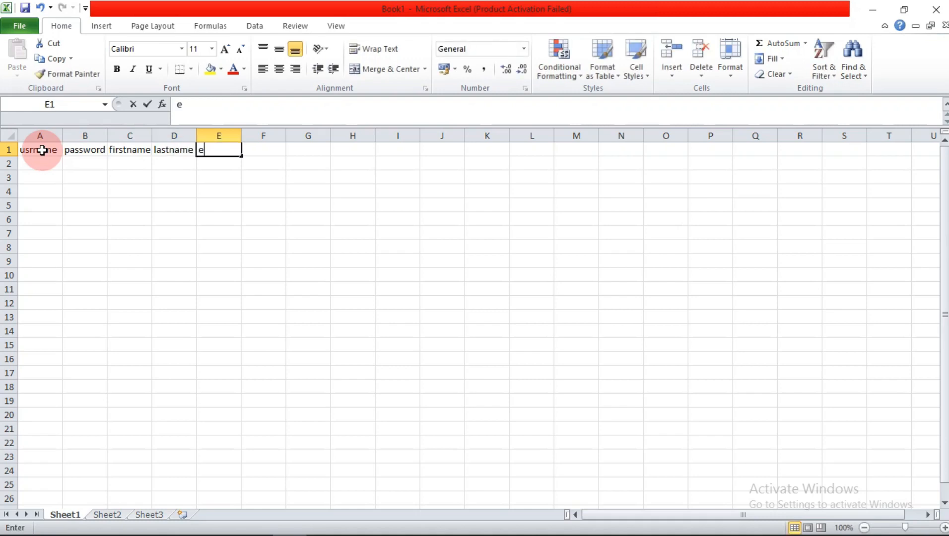
{"action": "type", "text": "mail"}
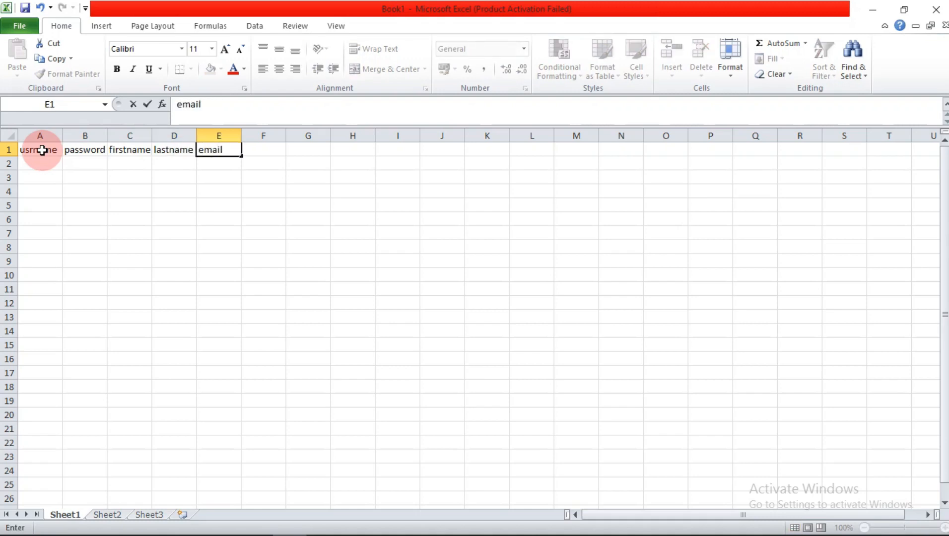
{"action": "left_click", "coordinate": [85, 205]}
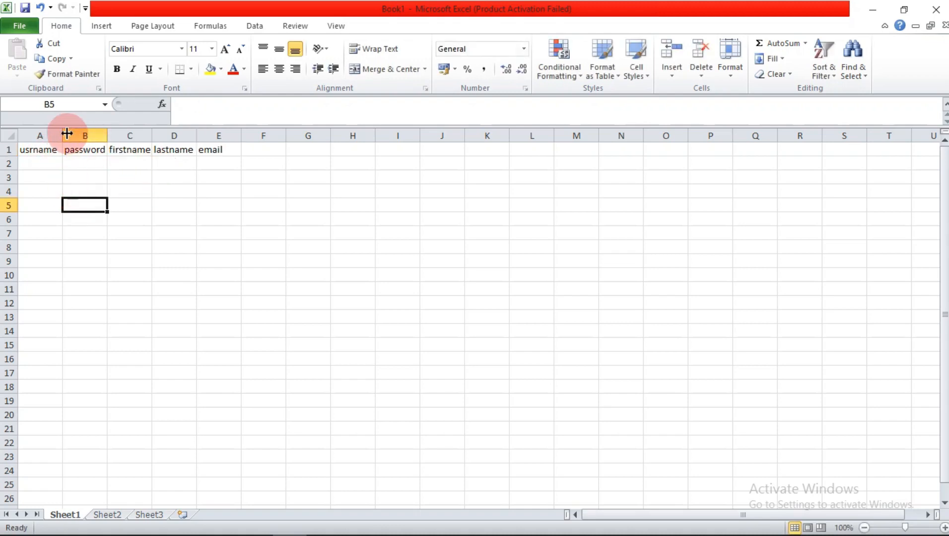
Step: Widen the header columns so each header fits
{"action": "left_click_drag", "start_coordinate": [66, 134], "coordinate": [328, 135]}
{"action": "left_click", "coordinate": [199, 180]}
{"action": "left_click", "coordinate": [44, 167]}
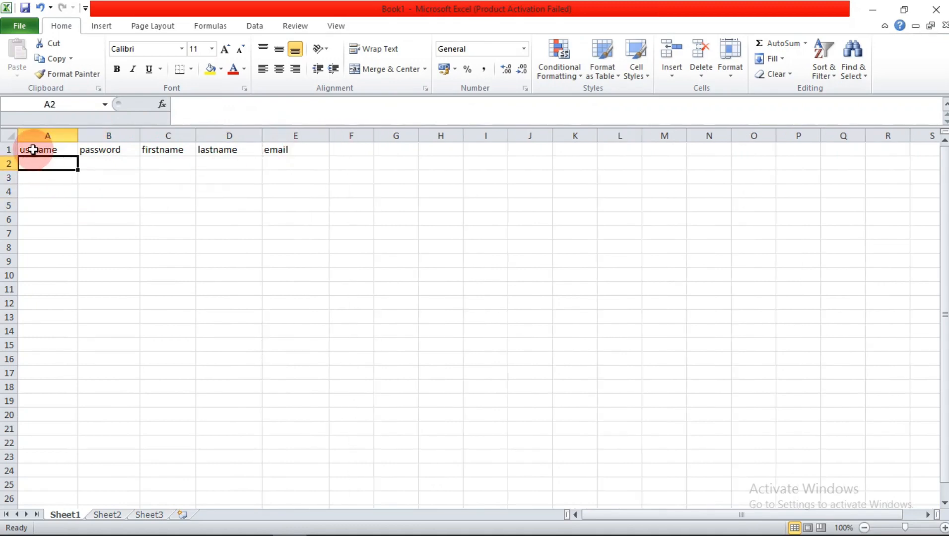
Step: Correct the header to 'username' and enter the first user's details in row 2
{"action": "left_click", "coordinate": [31, 149]}
{"action": "double_click", "coordinate": [29, 150]}
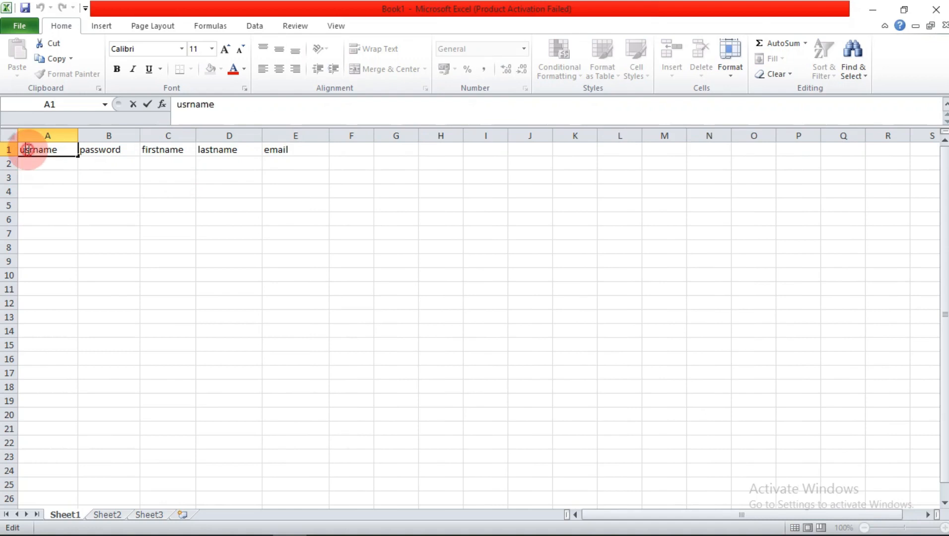
{"action": "type", "text": "e"}
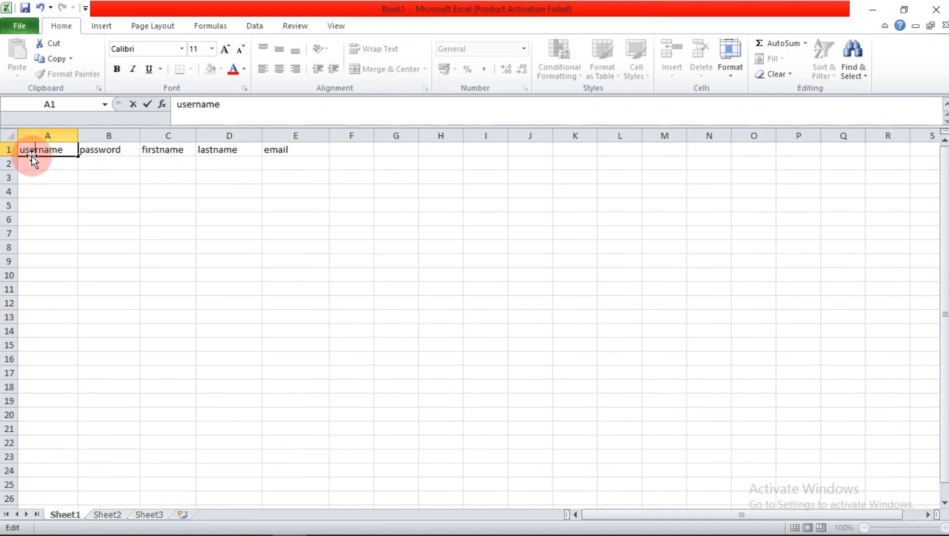
{"action": "left_click", "coordinate": [34, 164]}
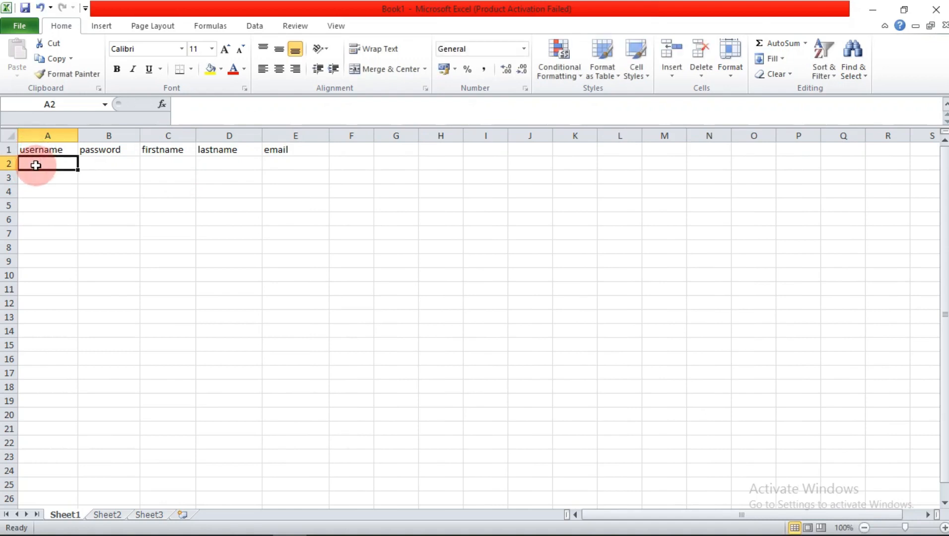
{"action": "type", "text": "edi"}
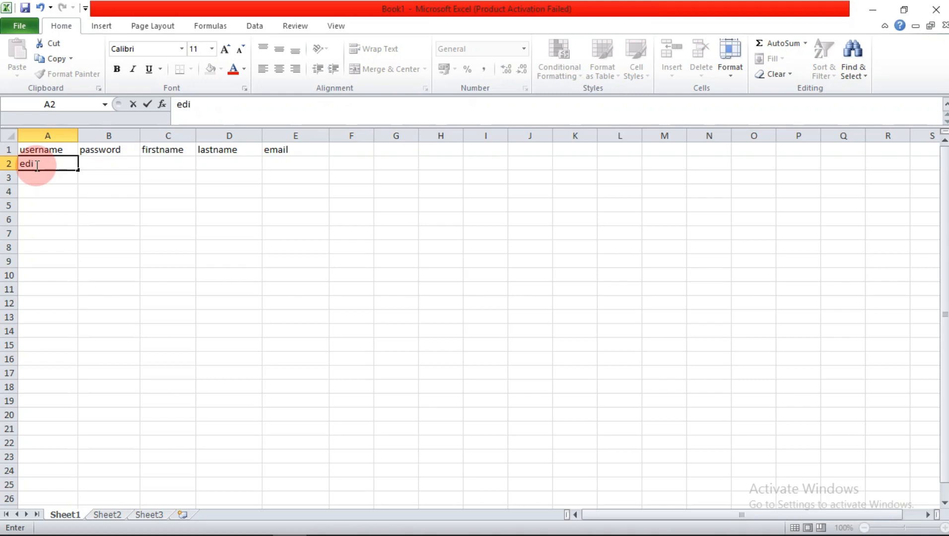
{"action": "left_click", "coordinate": [99, 163]}
{"action": "type", "text": "1234"}
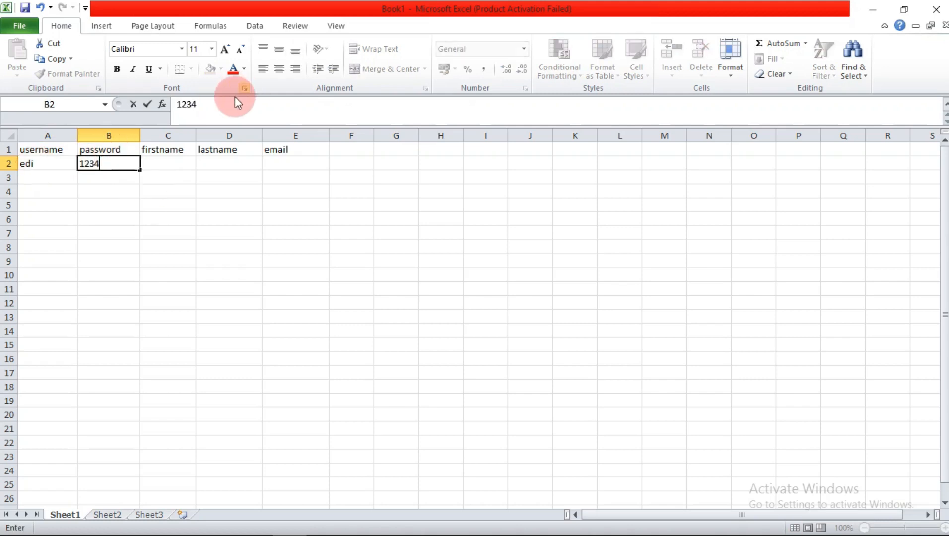
{"action": "left_click", "coordinate": [150, 168]}
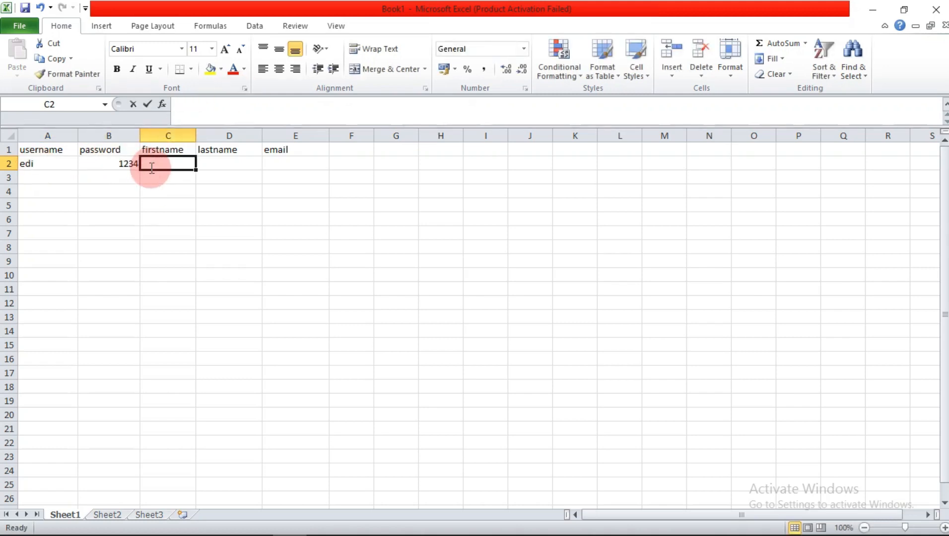
{"action": "type", "text": "edi"}
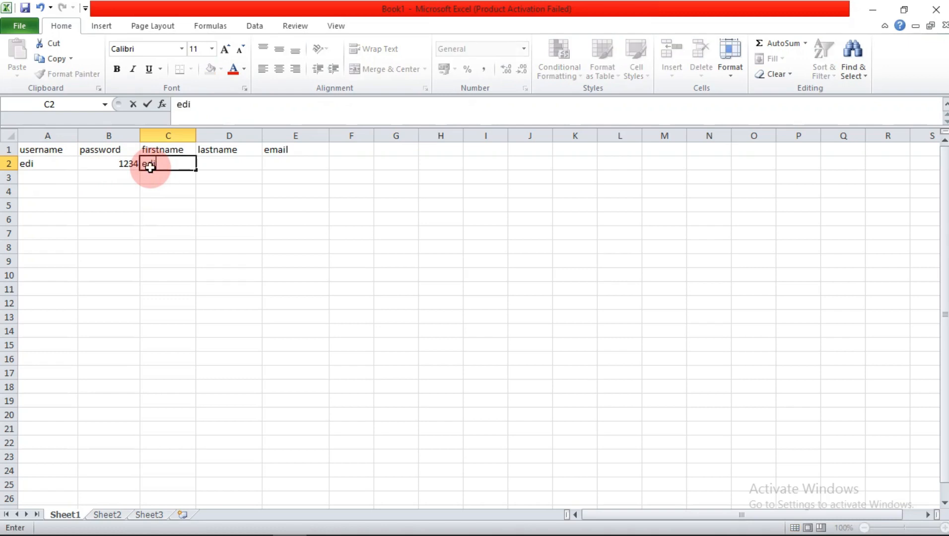
{"action": "key", "text": "Tab"}
{"action": "type", "text": "son"}
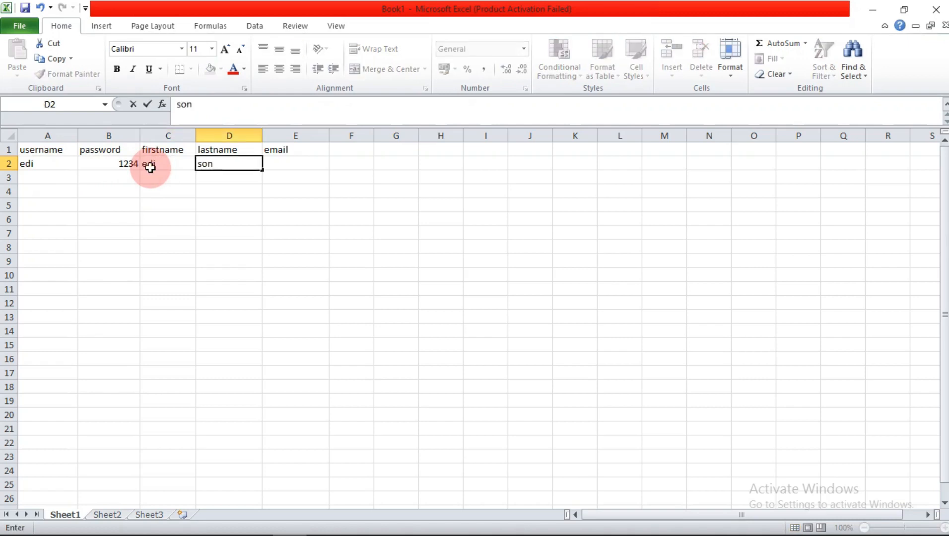
{"action": "key", "text": "Tab"}
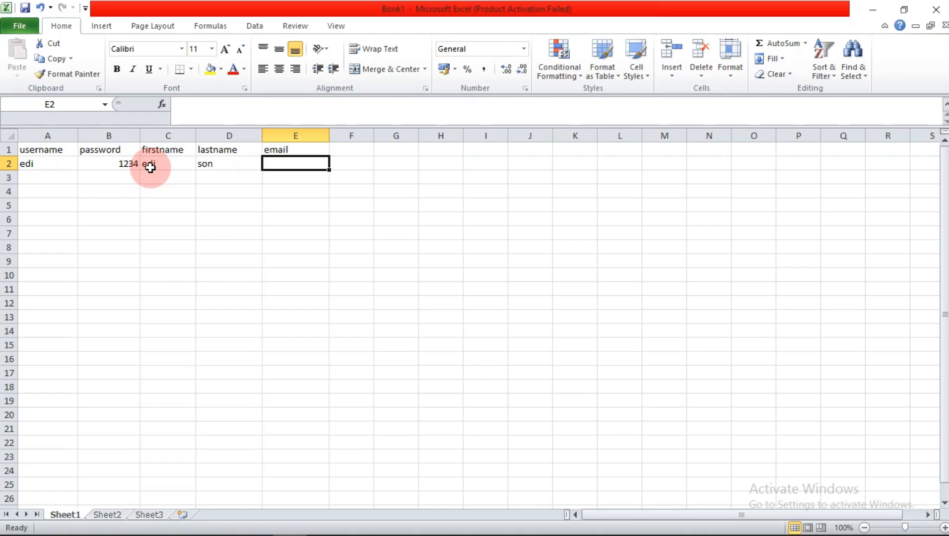
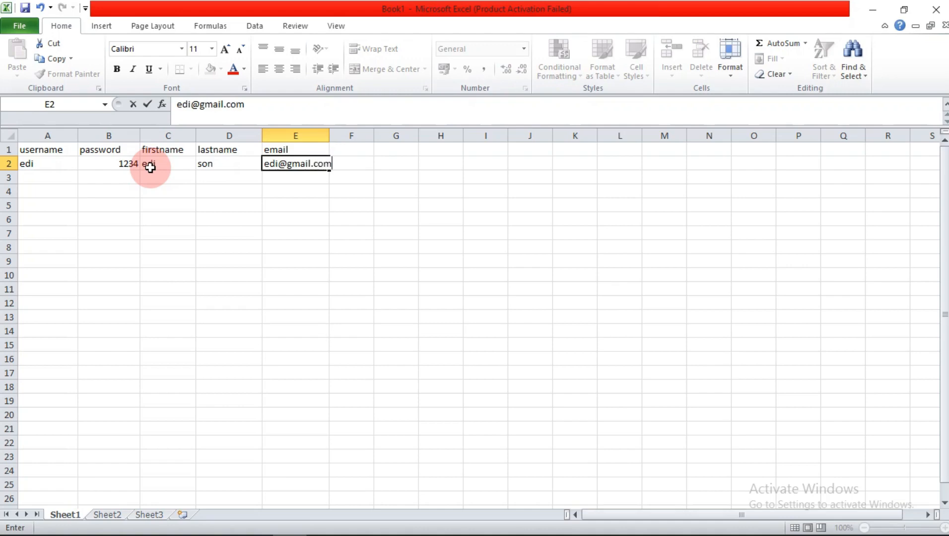
Step: Enter the second user's username, password, first name, last name and Gmail address in row 3
{"action": "left_click", "coordinate": [42, 180]}
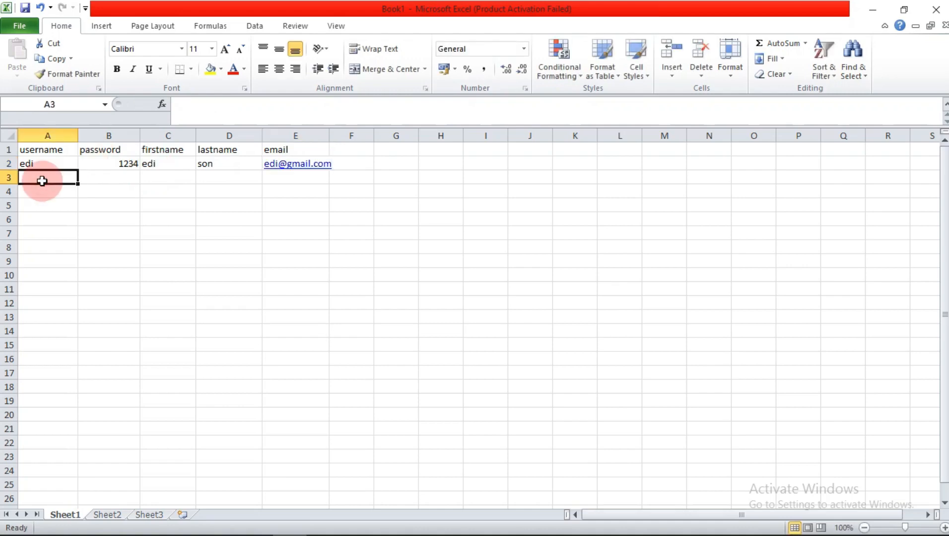
{"action": "type", "text": "wiro"}
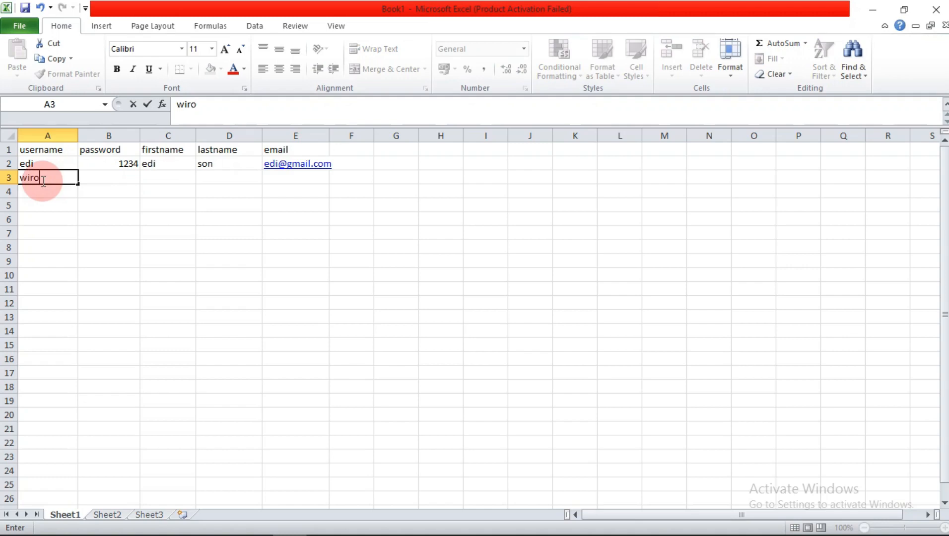
{"action": "key", "text": "Tab"}
{"action": "type", "text": "1234"}
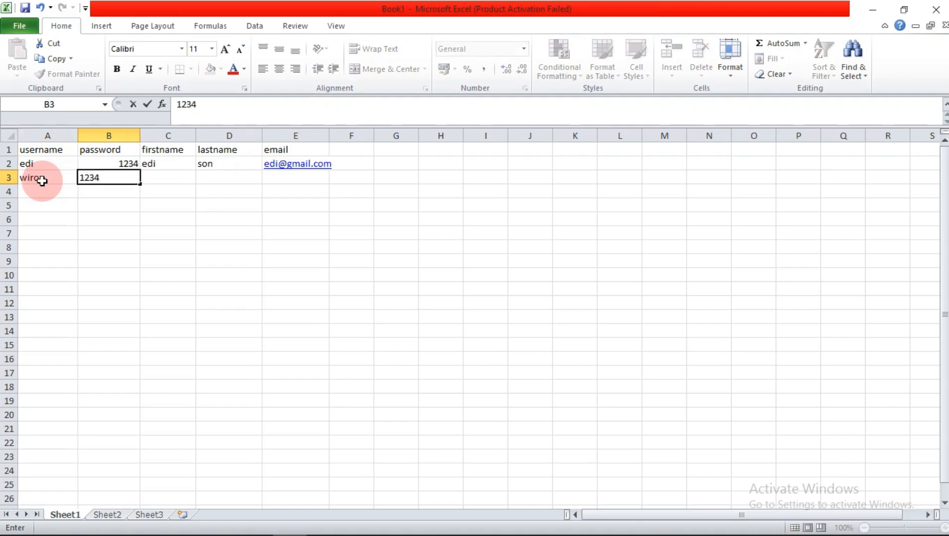
{"action": "key", "text": "Tab"}
{"action": "type", "text": "wiro"}
{"action": "key", "text": "Tab"}
{"action": "type", "text": "sableng"}
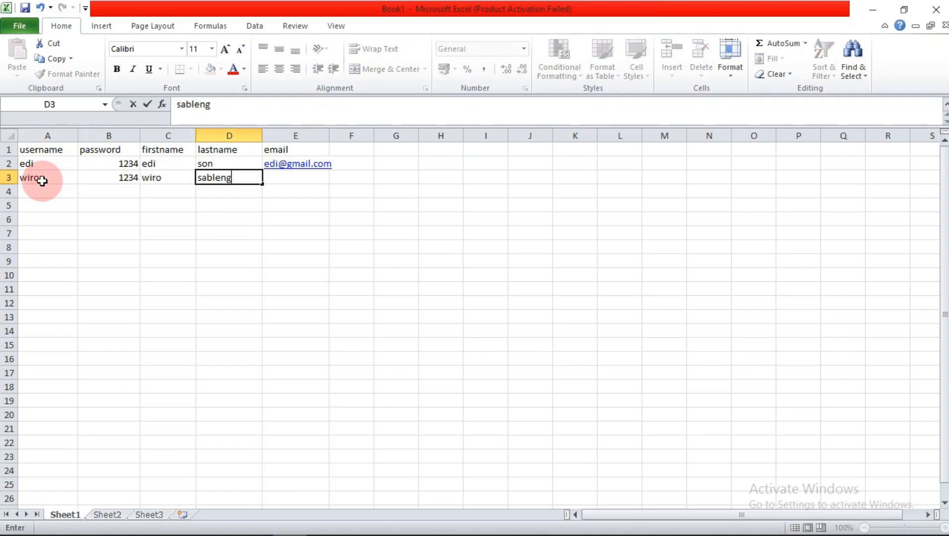
{"action": "key", "text": "Tab"}
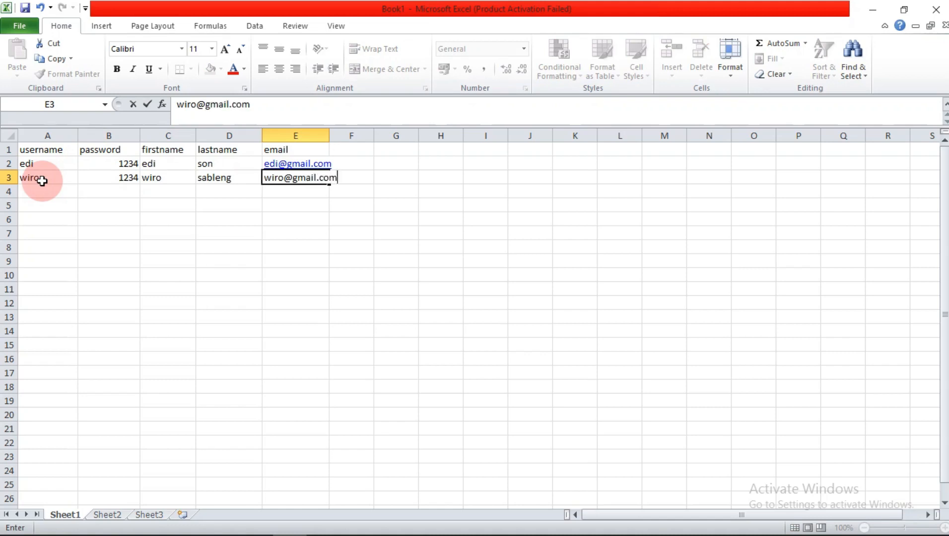
Step: Enter the third user's username, password, first name, last name and Gmail address in row 4
{"action": "left_click", "coordinate": [39, 193]}
{"action": "type", "text": "joko"}
{"action": "key", "text": "Tab"}
{"action": "type", "text": "1234"}
{"action": "key", "text": "Tab"}
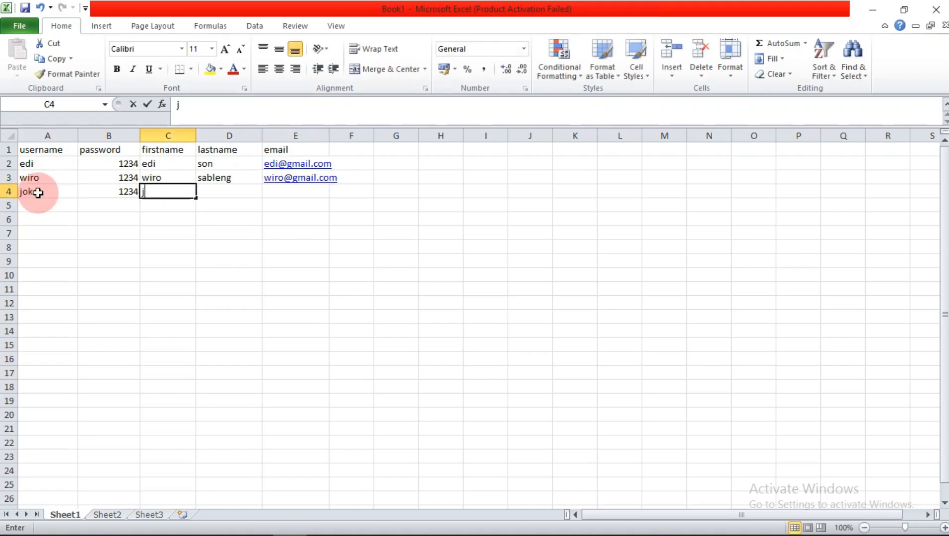
{"action": "type", "text": "joko"}
{"action": "key", "text": "Tab"}
{"action": "type", "text": "tinggkir"}
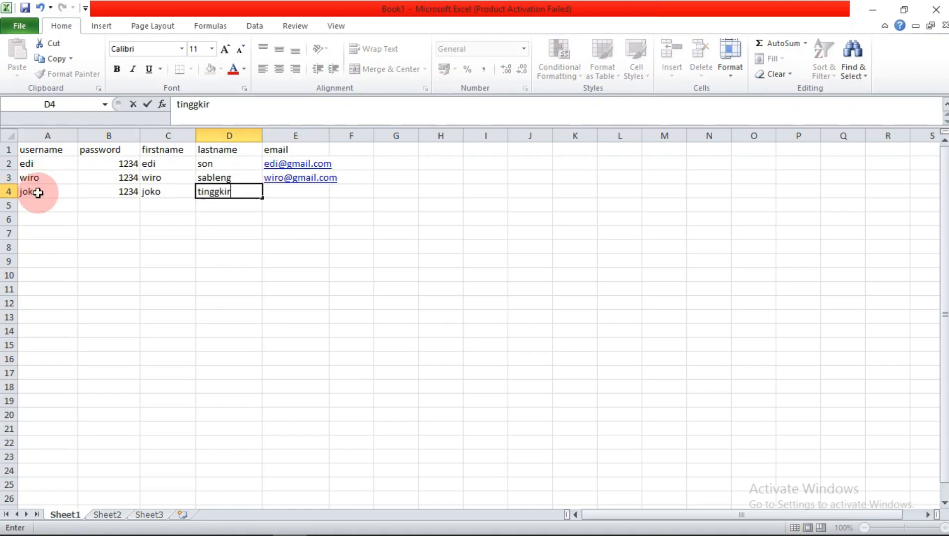
{"action": "key", "text": "Tab"}
{"action": "left_click", "coordinate": [333, 236]}
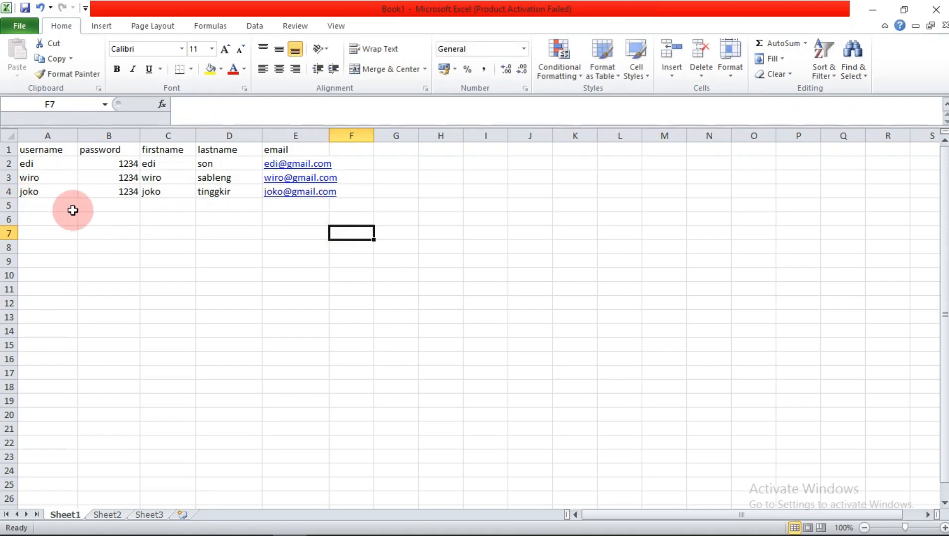
Step: Enter the fourth user's username, password, first name, last name and Gmail address in row 5
{"action": "left_click", "coordinate": [65, 205]}
{"action": "type", "text": "cinta"}
{"action": "key", "text": "Tab"}
{"action": "type", "text": "11"}
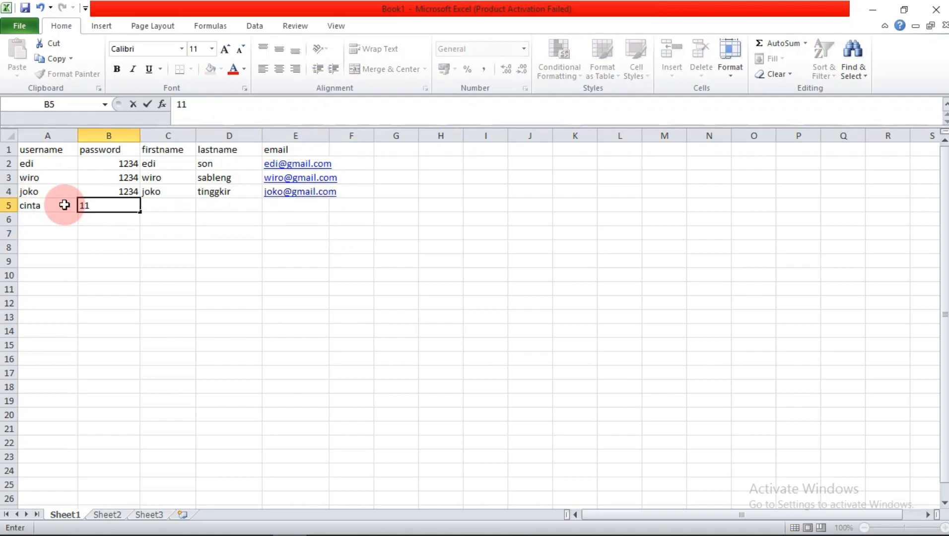
{"action": "type", "text": "34"}
{"action": "key", "text": "Tab"}
{"action": "type", "text": "cinta"}
{"action": "key", "text": "Tab"}
{"action": "type", "text": "gila"}
{"action": "key", "text": "Tab"}
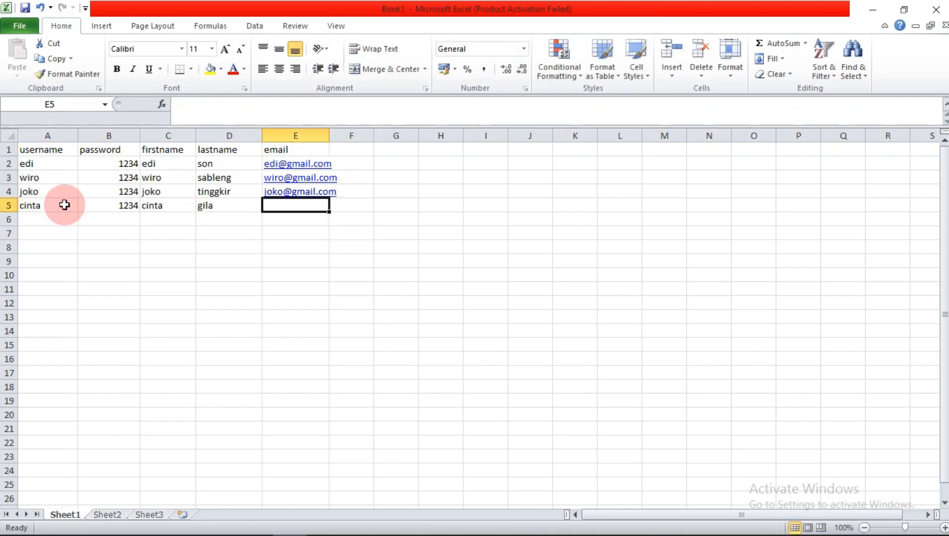
Step: Enter the fifth user's username, password, first name, last name and Gmail address in row 6
{"action": "left_click", "coordinate": [44, 217]}
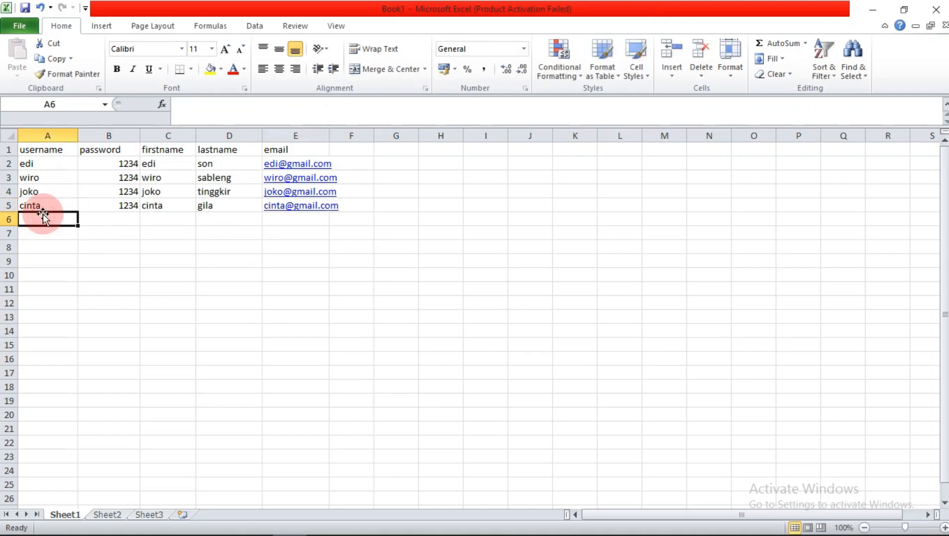
{"action": "type", "text": "ene"}
{"action": "key", "text": "Tab"}
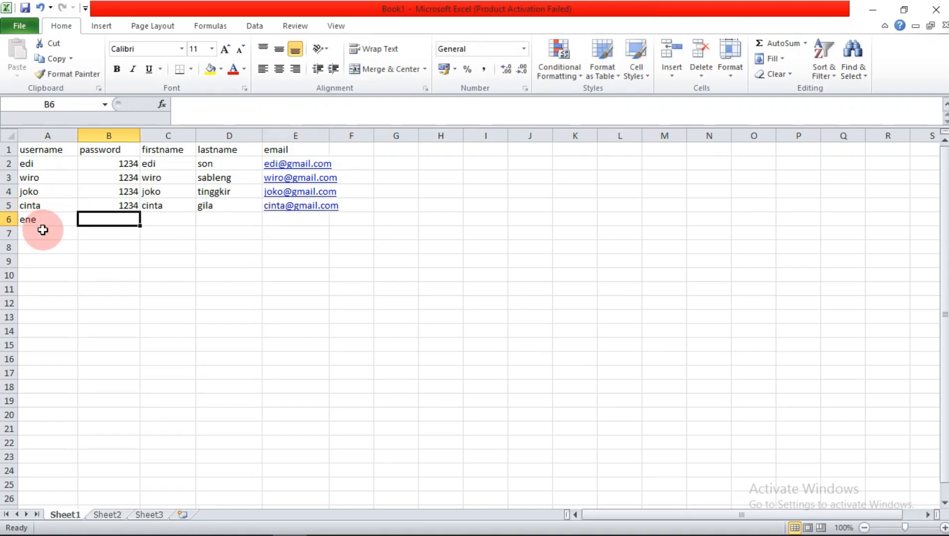
{"action": "type", "text": "1234"}
{"action": "key", "text": "Tab"}
{"action": "type", "text": "ene"}
{"action": "key", "text": "Tab"}
{"action": "type", "text": "muda"}
{"action": "key", "text": "Tab"}
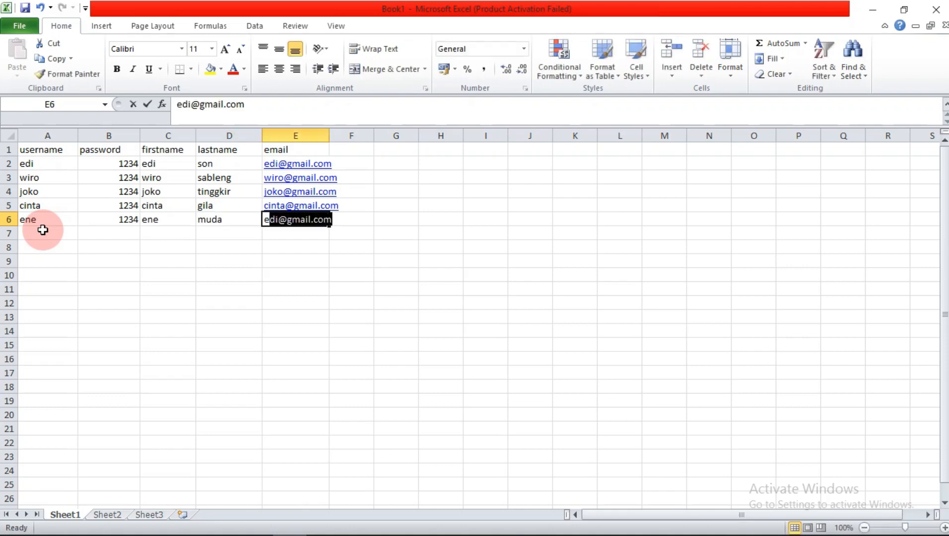
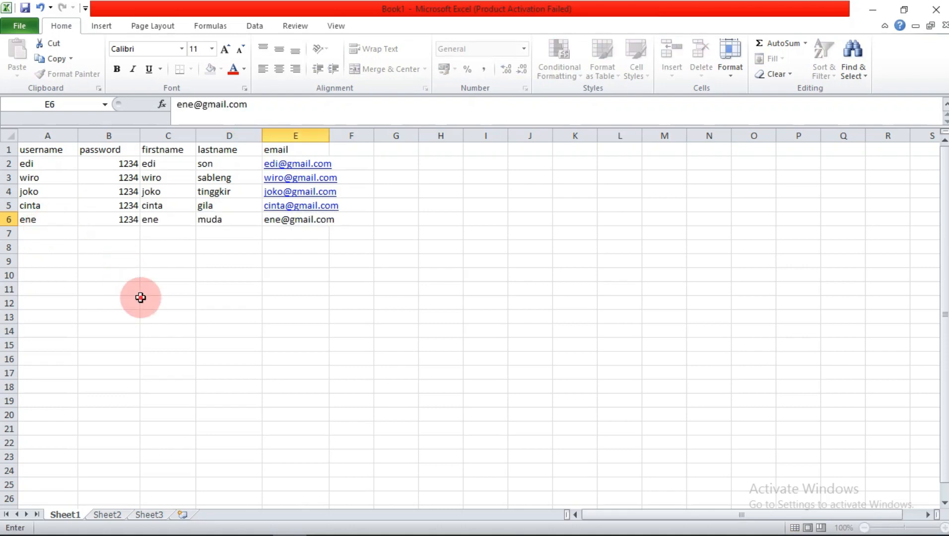
Step: Commit the fifth user's e-mail in cell E6
{"action": "left_click", "coordinate": [145, 300]}
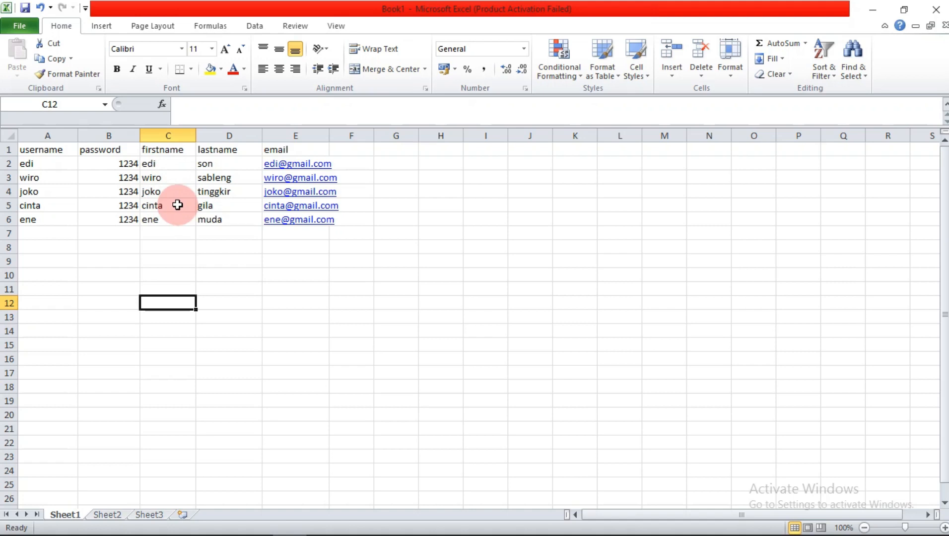
Step: Prefix each first name in column C (C2–C6) with its class code, 7a or 7b
{"action": "double_click", "coordinate": [141, 165]}
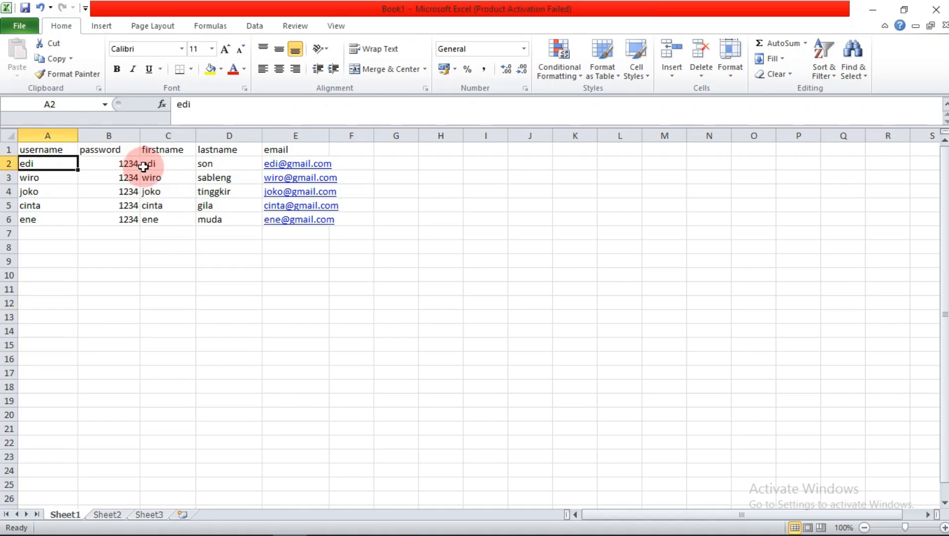
{"action": "double_click", "coordinate": [144, 164]}
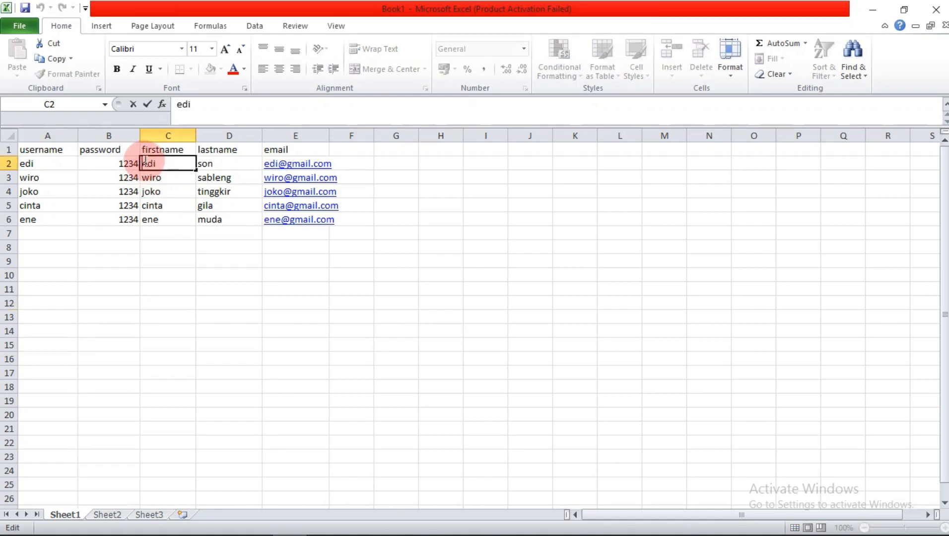
{"action": "type", "text": "7a"}
{"action": "double_click", "coordinate": [144, 179]}
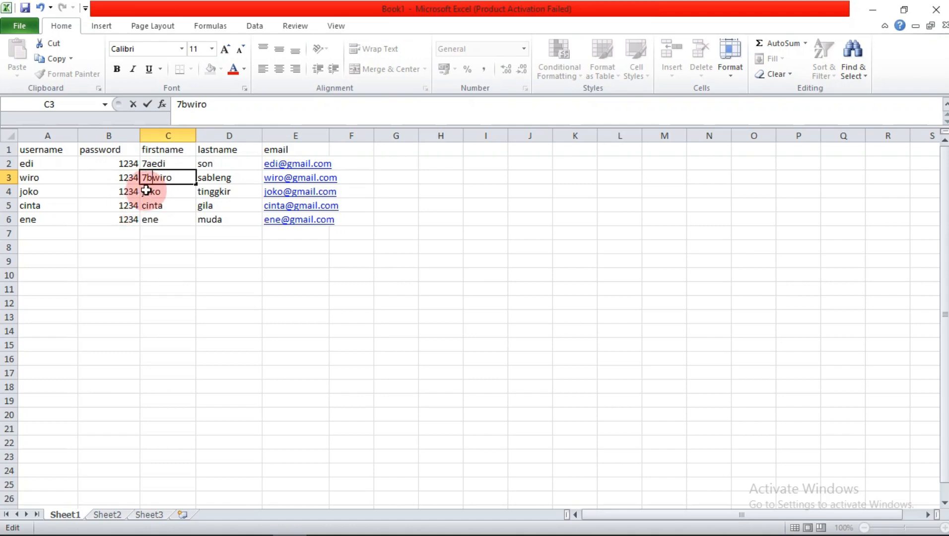
{"action": "left_click", "coordinate": [144, 193]}
{"action": "double_click", "coordinate": [143, 193]}
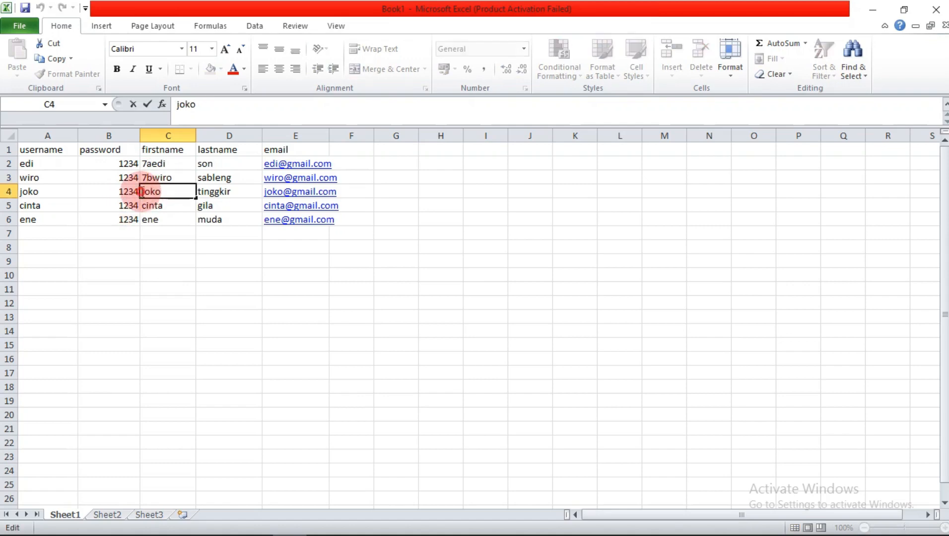
{"action": "type", "text": "7a"}
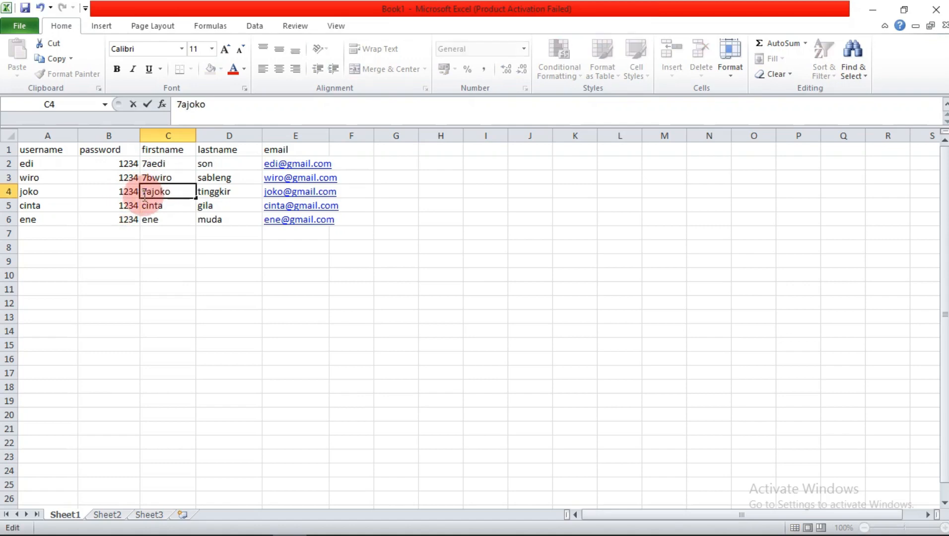
{"action": "left_click", "coordinate": [143, 205]}
{"action": "double_click", "coordinate": [144, 205]}
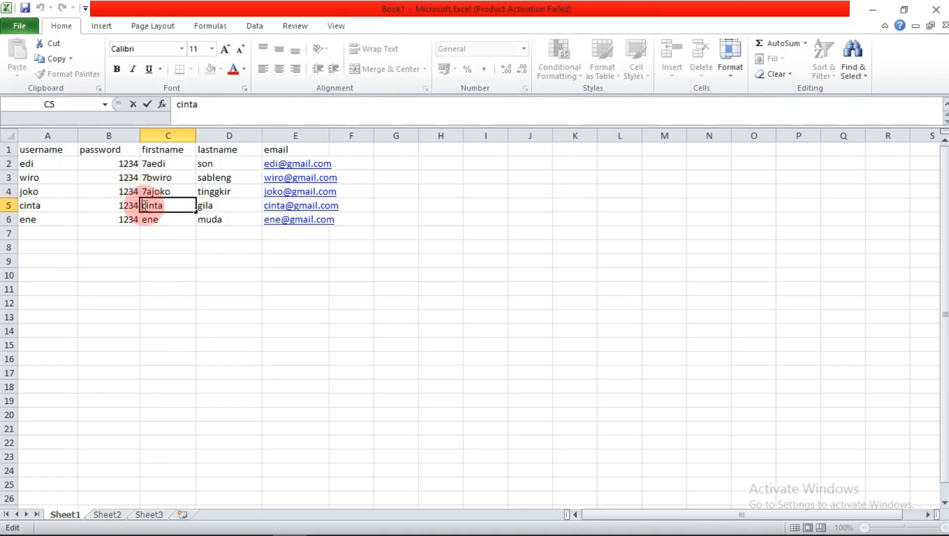
{"action": "type", "text": "7b"}
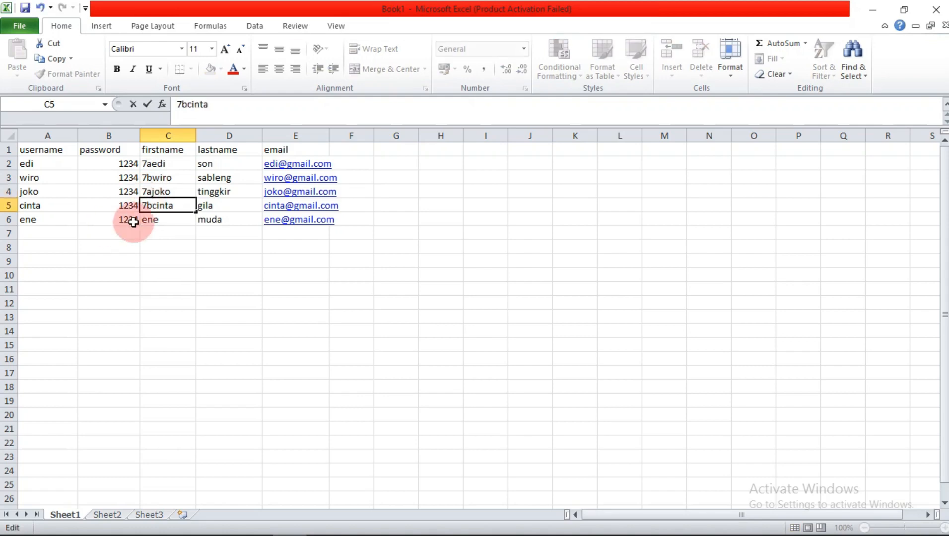
{"action": "double_click", "coordinate": [143, 221]}
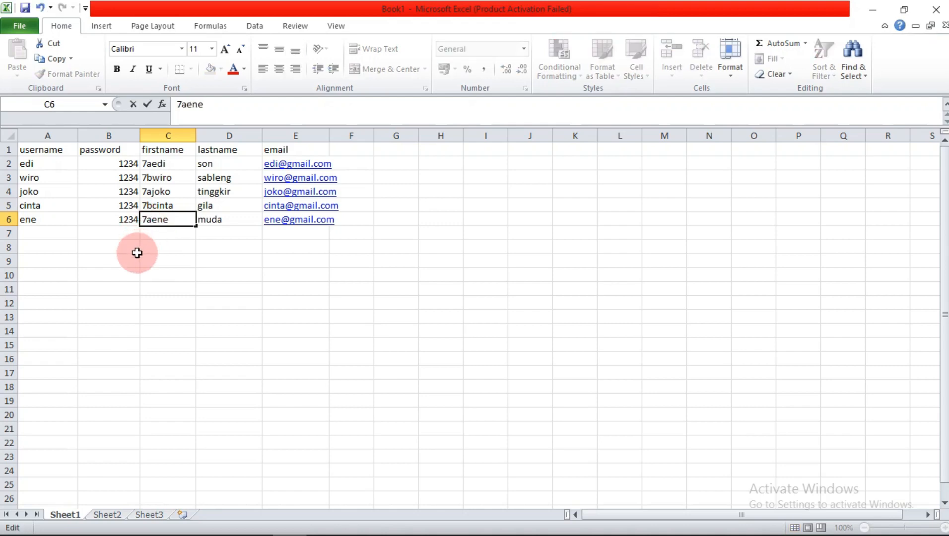
{"action": "left_click", "coordinate": [155, 275]}
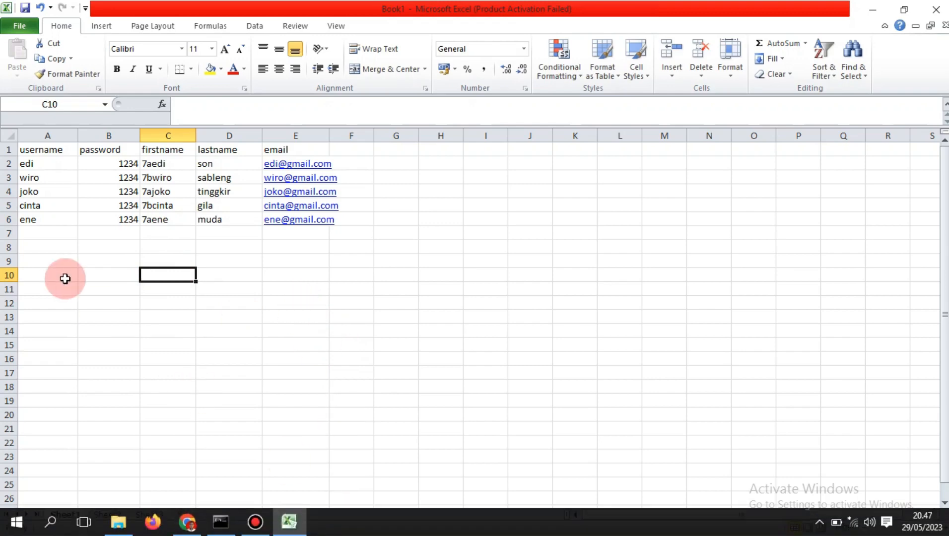
Step: Save the workbook in Documents as CSV (Comma delimited) named 'user smpn 1 wulandoni'
{"action": "left_click", "coordinate": [17, 27]}
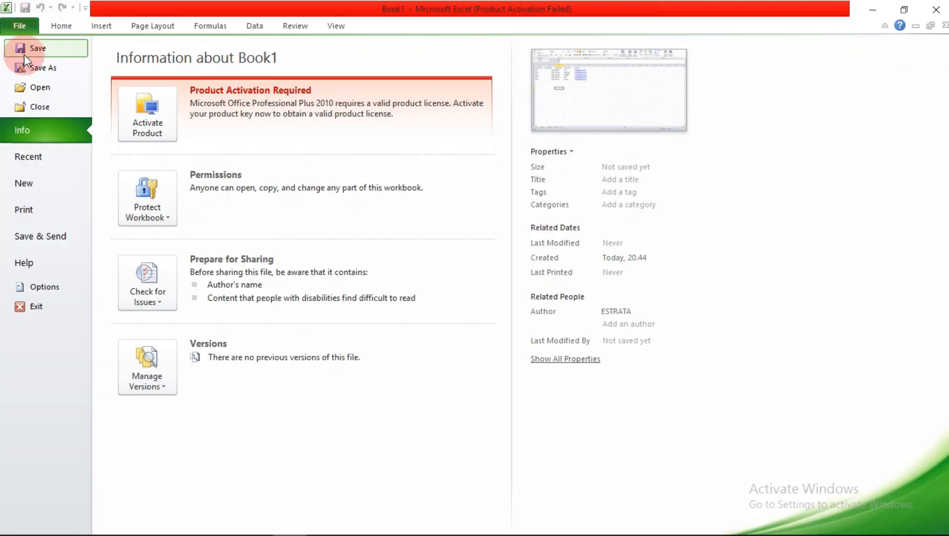
{"action": "left_click", "coordinate": [44, 71]}
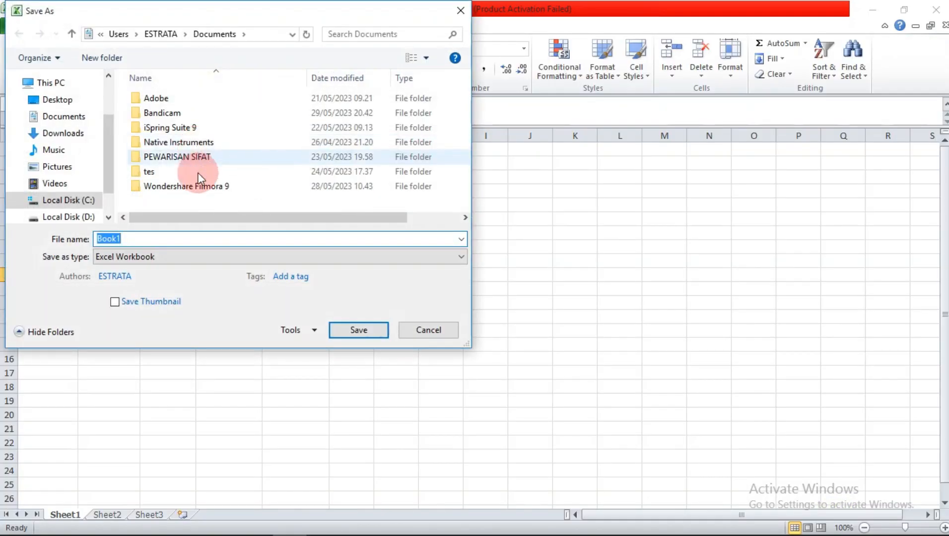
{"action": "left_click", "coordinate": [190, 257]}
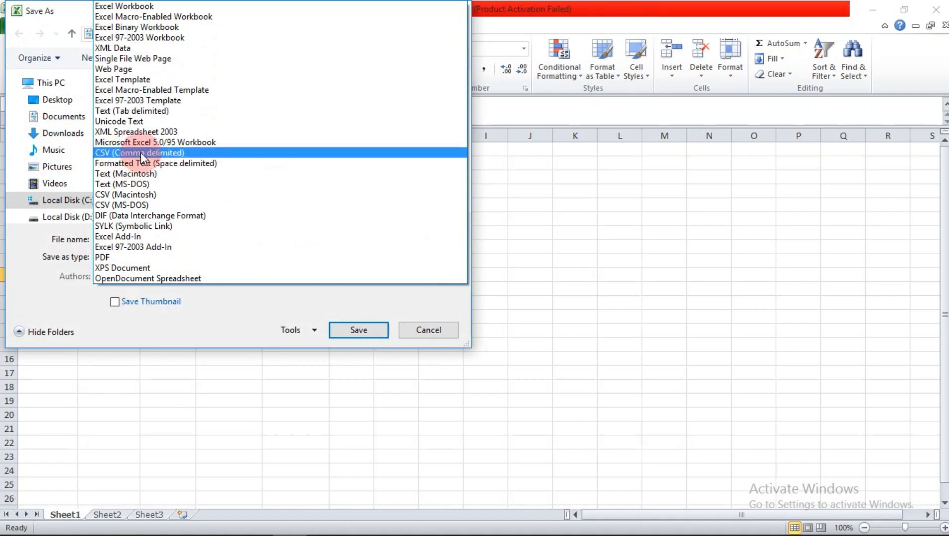
{"action": "left_click", "coordinate": [141, 153]}
{"action": "left_click_drag", "start_coordinate": [135, 237], "coordinate": [101, 230]}
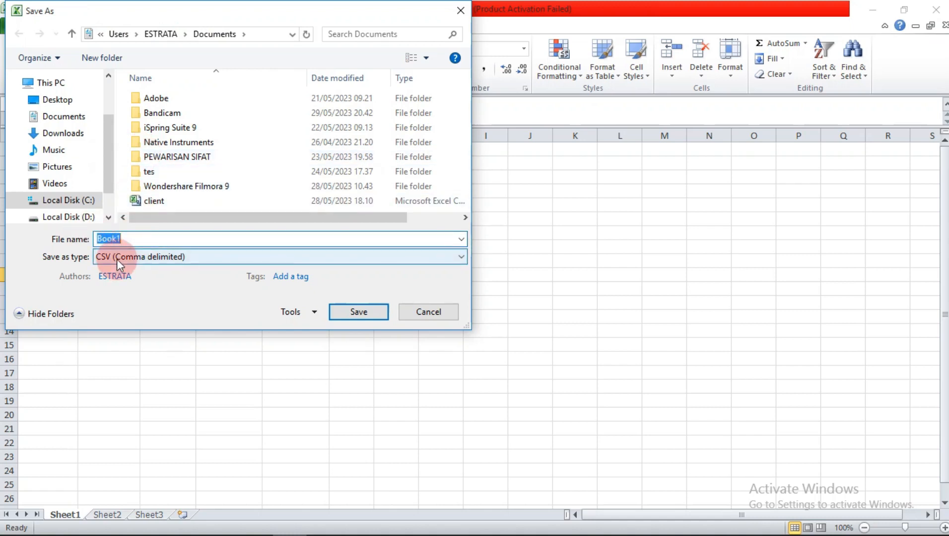
{"action": "type", "text": "user smpn 1 wulandoni"}
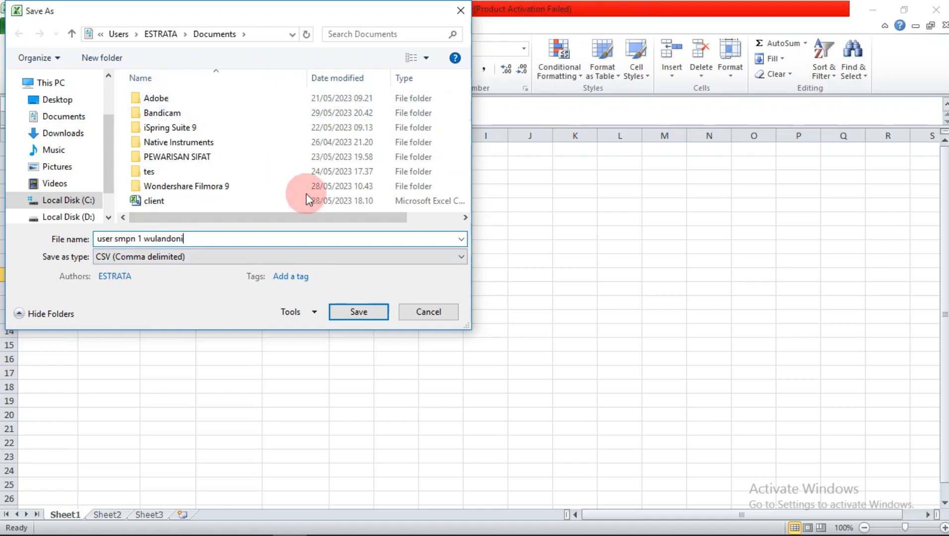
{"action": "left_click", "coordinate": [358, 312]}
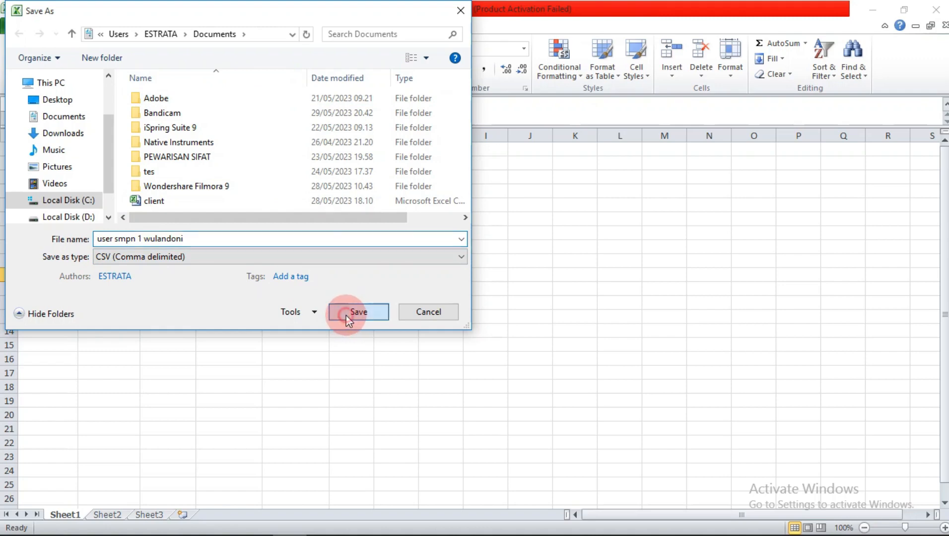
{"action": "left_click", "coordinate": [439, 318]}
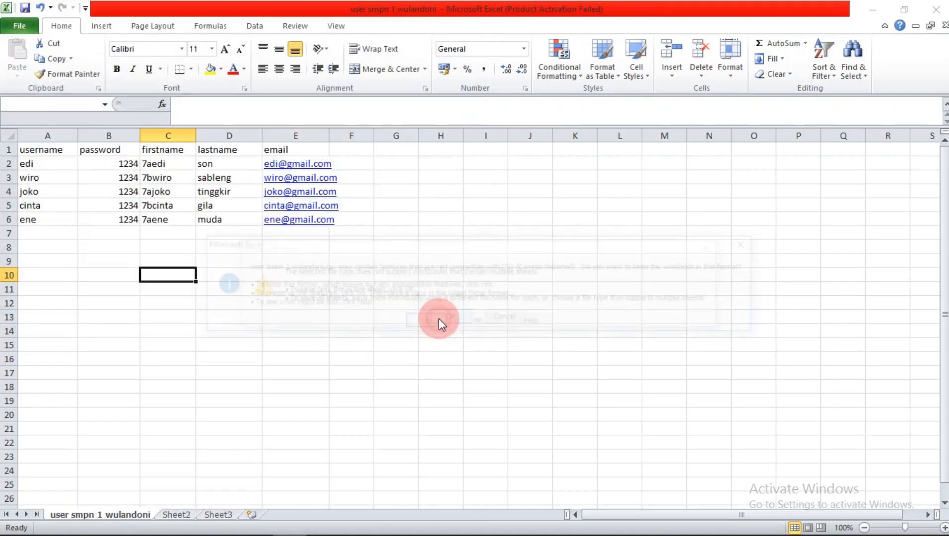
{"action": "left_click", "coordinate": [430, 320]}
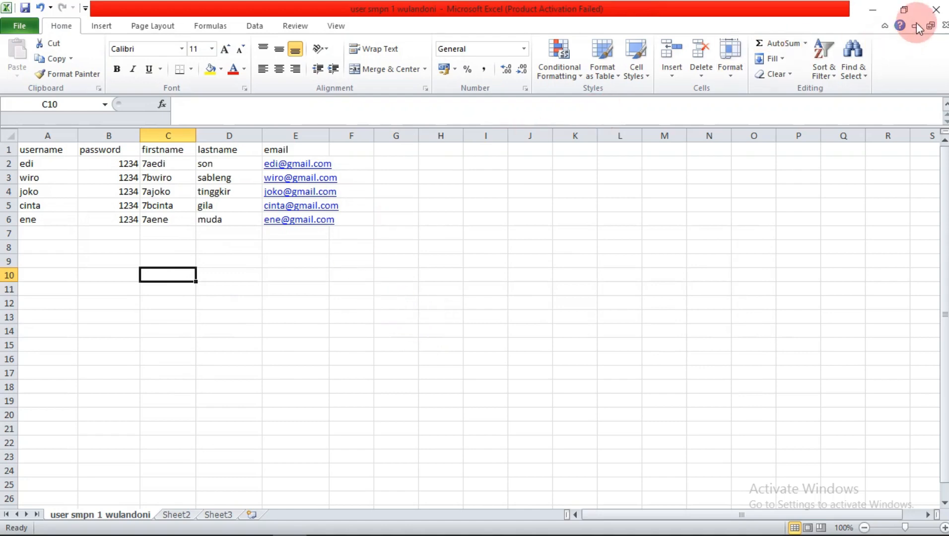
Step: Close Excel, re-saving over user smpn 1 wulandoni.csv and keeping CSV format
{"action": "left_click", "coordinate": [933, 11]}
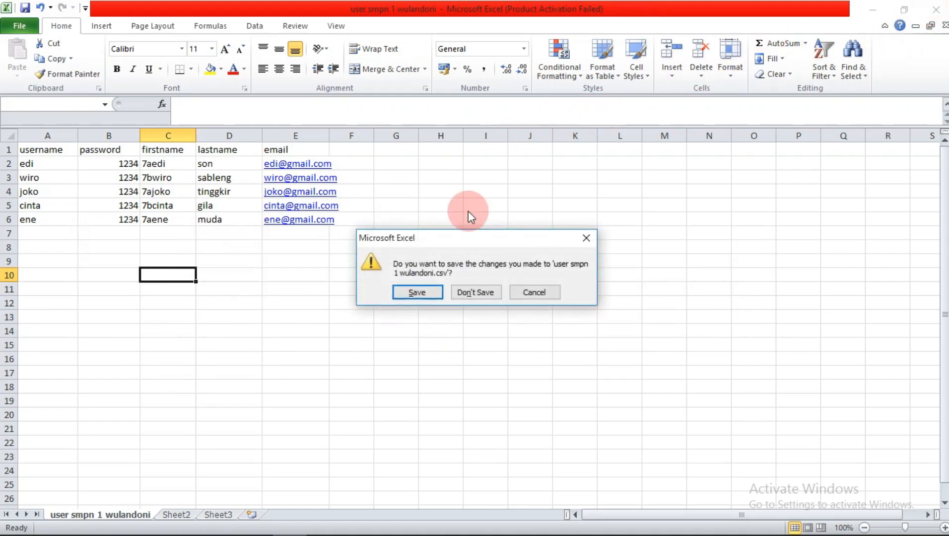
{"action": "left_click", "coordinate": [416, 292]}
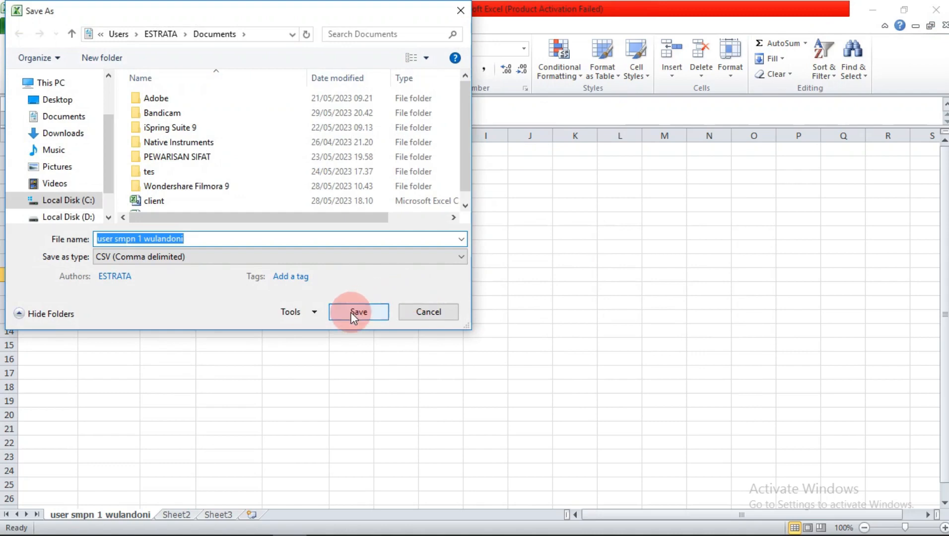
{"action": "left_click", "coordinate": [354, 313]}
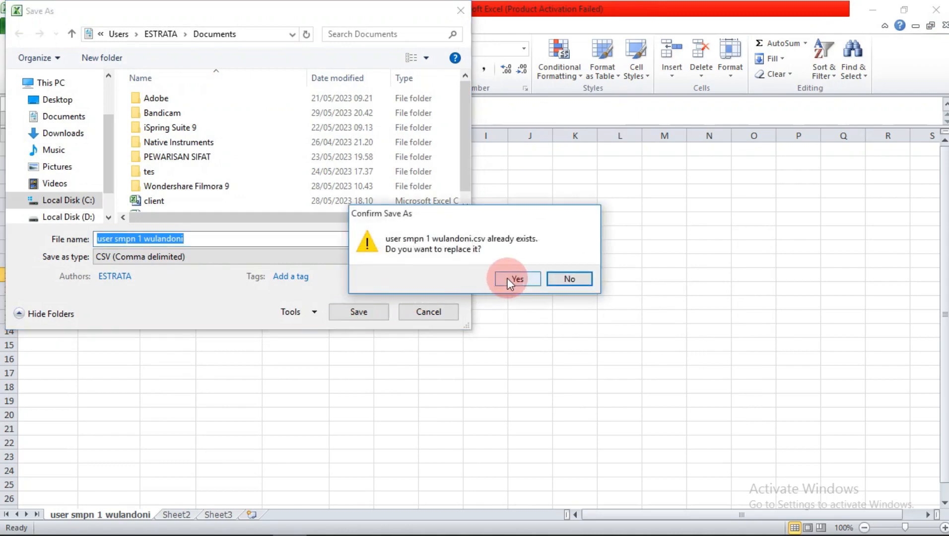
{"action": "left_click", "coordinate": [510, 280]}
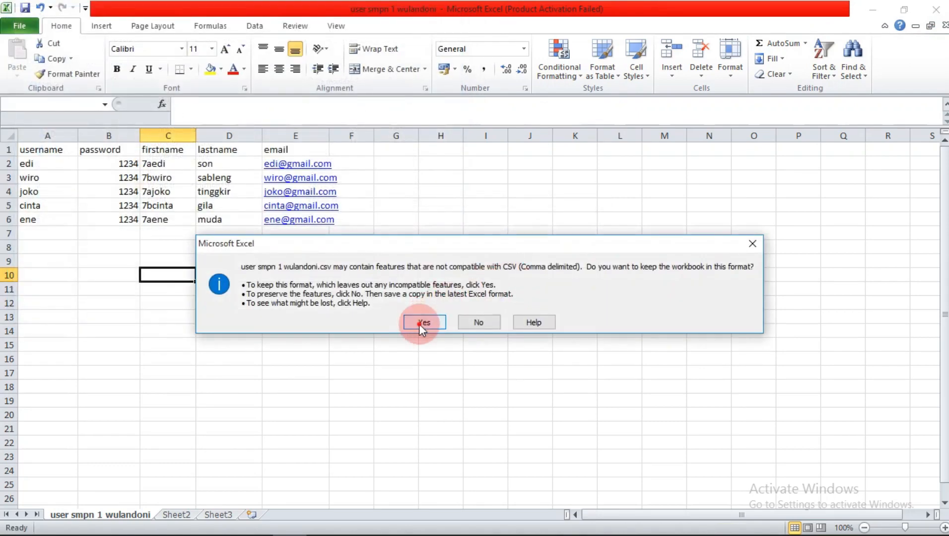
{"action": "left_click", "coordinate": [423, 322]}
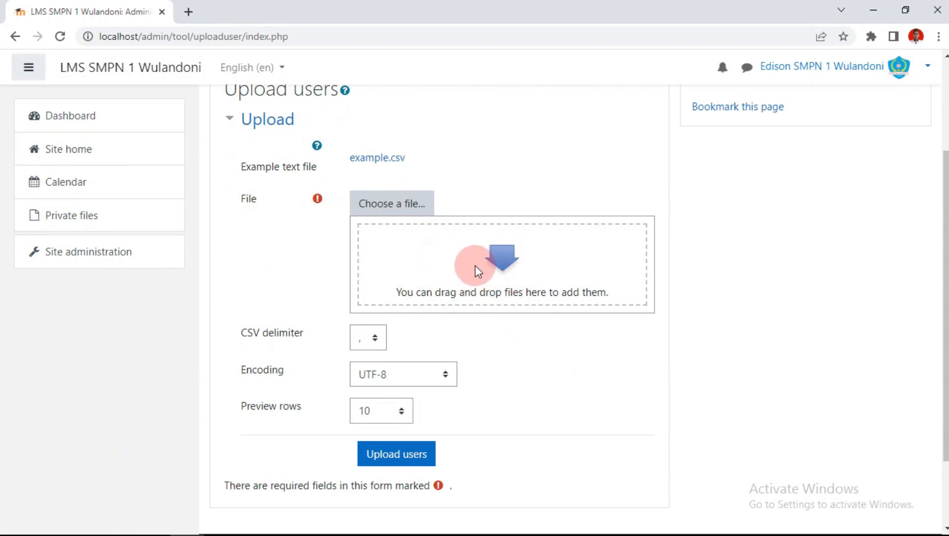
Step: Attach user smpn 1 wulandoni.csv from Documents to the Upload users file box
{"action": "left_click", "coordinate": [118, 524]}
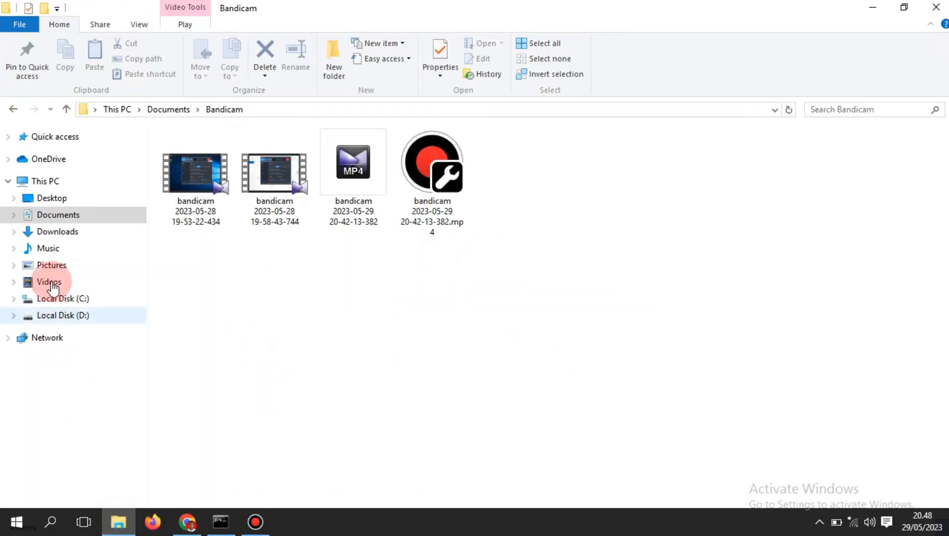
{"action": "left_click", "coordinate": [83, 214]}
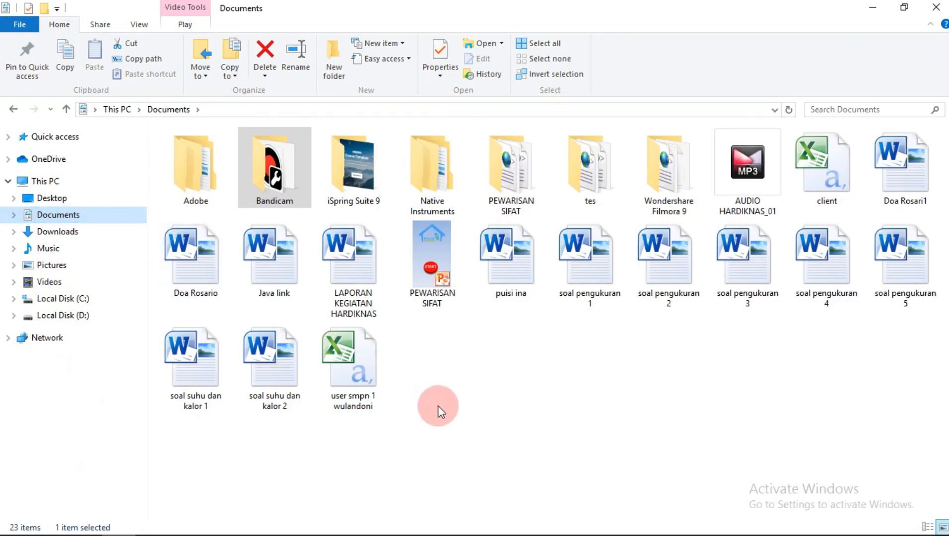
{"action": "left_click_drag", "start_coordinate": [355, 370], "coordinate": [485, 285]}
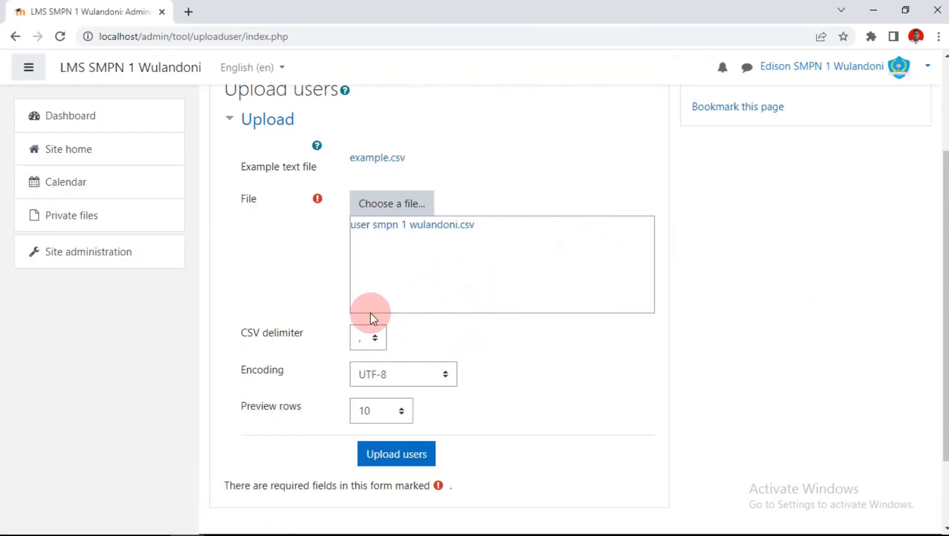
Step: Set the CSV delimiter to ';' and preview the five users to upload
{"action": "left_click", "coordinate": [375, 348]}
{"action": "left_click", "coordinate": [360, 371]}
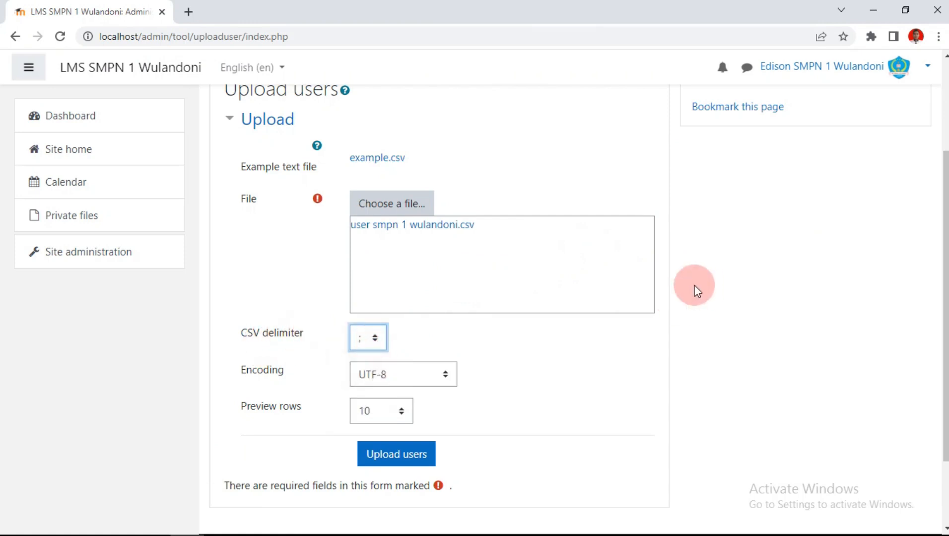
{"action": "scroll", "coordinate": [695, 291], "scroll_direction": "down", "scroll_amount": 2}
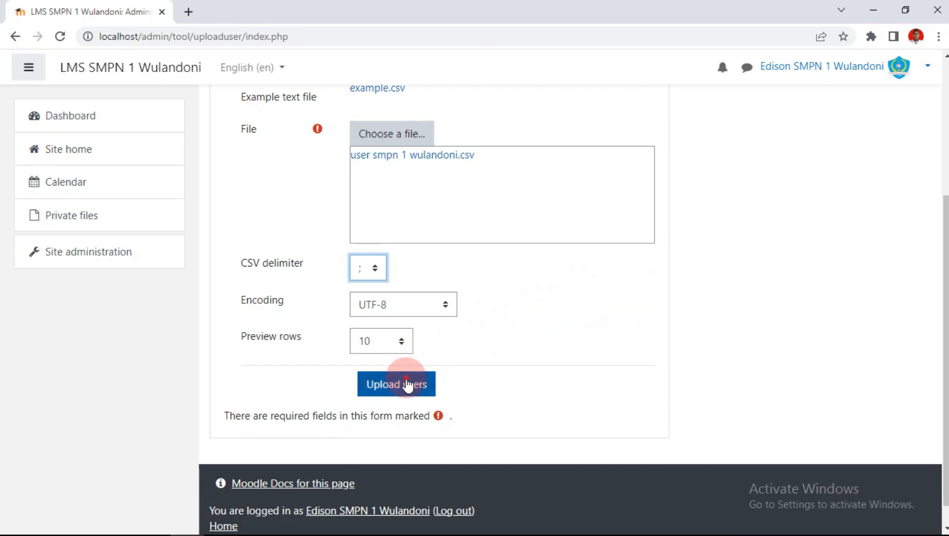
{"action": "left_click", "coordinate": [406, 384]}
{"action": "scroll", "coordinate": [525, 270], "scroll_direction": "down", "scroll_amount": 2}
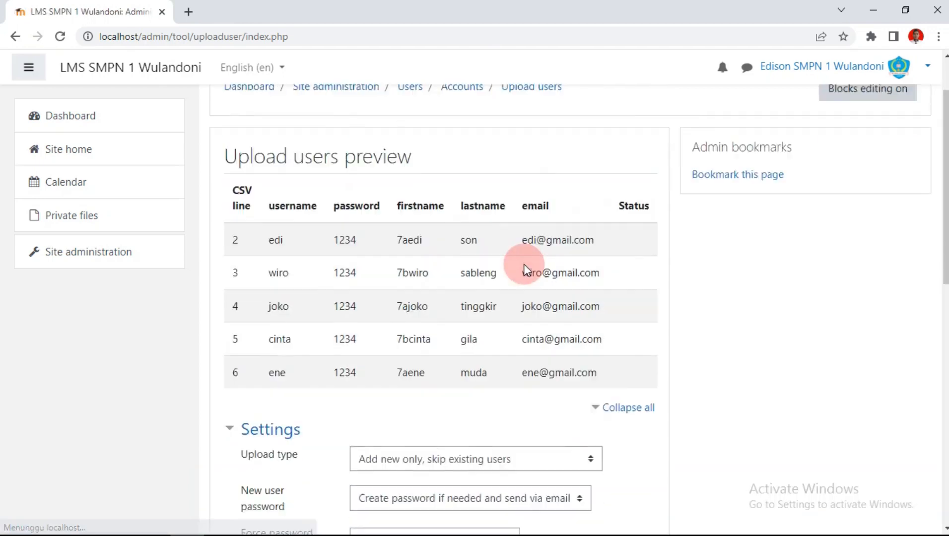
{"action": "scroll", "coordinate": [525, 271], "scroll_direction": "down", "scroll_amount": 1}
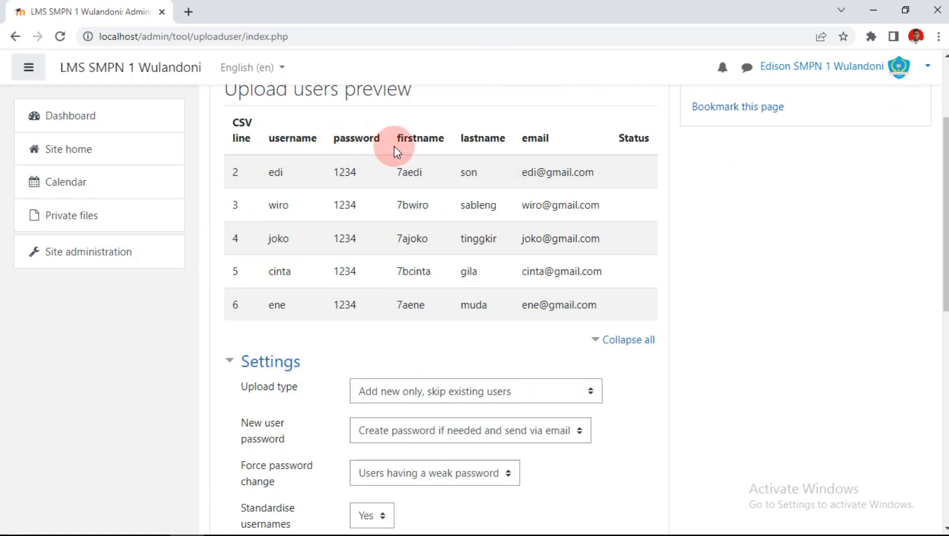
{"action": "scroll", "coordinate": [431, 226], "scroll_direction": "down", "scroll_amount": 8}
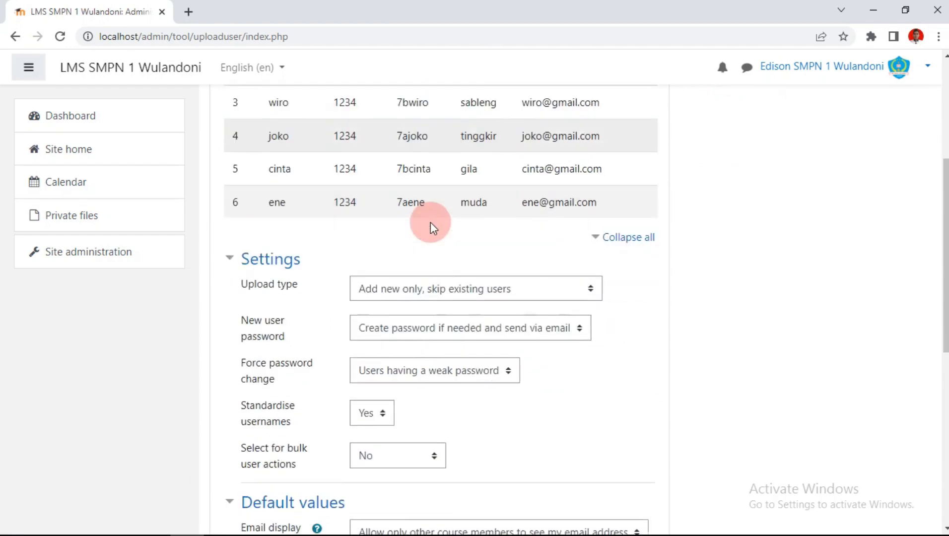
{"action": "scroll", "coordinate": [430, 226], "scroll_direction": "up", "scroll_amount": 1}
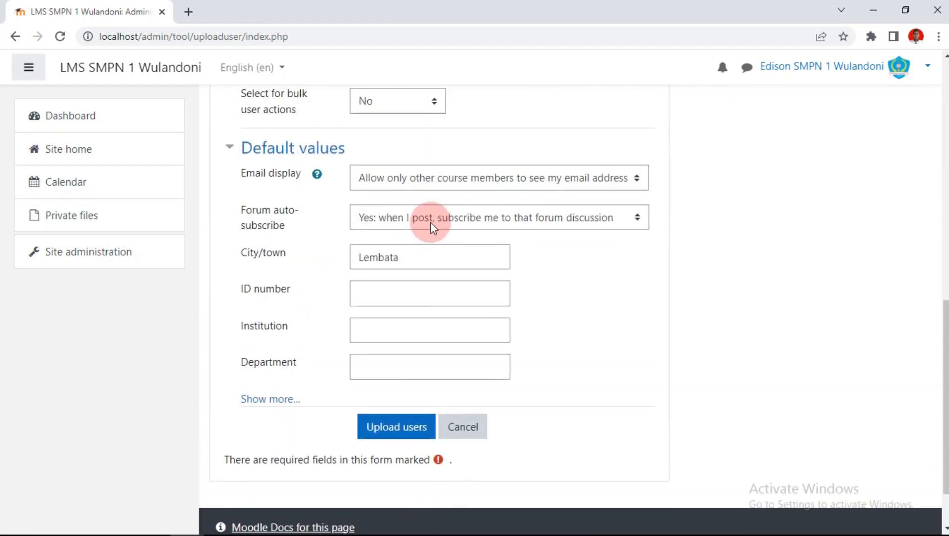
{"action": "scroll", "coordinate": [430, 226], "scroll_direction": "up", "scroll_amount": 2}
{"action": "scroll", "coordinate": [430, 225], "scroll_direction": "up", "scroll_amount": 2}
{"action": "scroll", "coordinate": [430, 223], "scroll_direction": "down", "scroll_amount": 5}
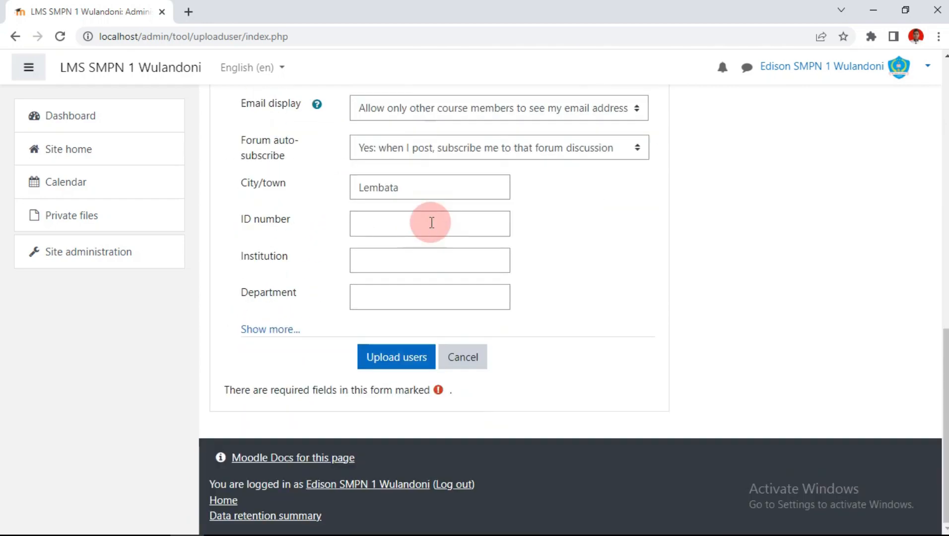
Step: Upload the five users and confirm the results show 5 created with 0 errors
{"action": "left_click", "coordinate": [383, 361]}
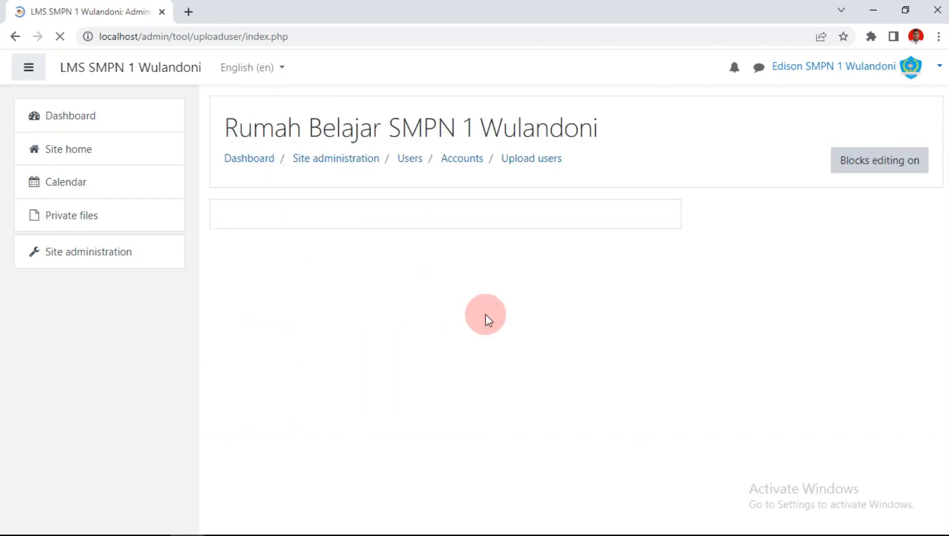
{"action": "scroll", "coordinate": [486, 314], "scroll_direction": "down", "scroll_amount": 2}
{"action": "scroll", "coordinate": [484, 311], "scroll_direction": "down", "scroll_amount": 4}
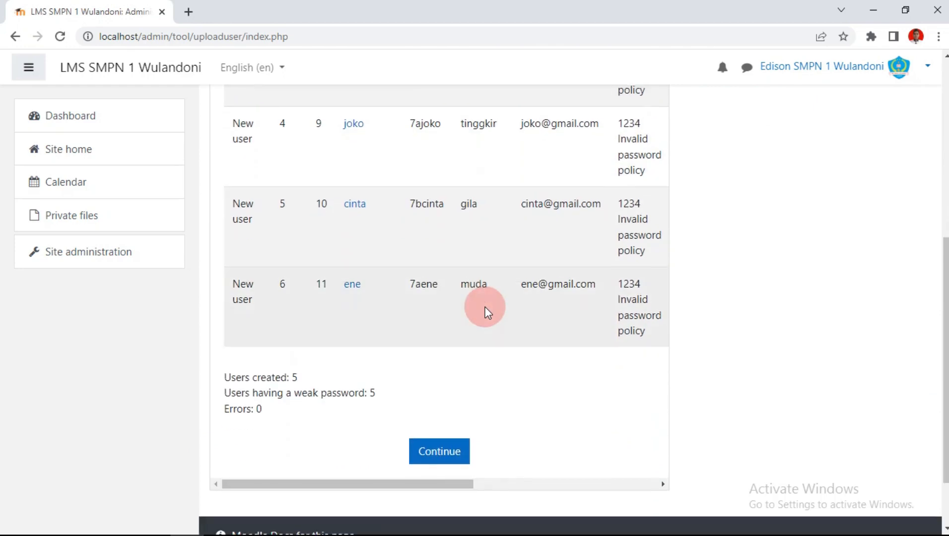
{"action": "scroll", "coordinate": [484, 312], "scroll_direction": "up", "scroll_amount": 4}
{"action": "scroll", "coordinate": [382, 256], "scroll_direction": "up", "scroll_amount": 3}
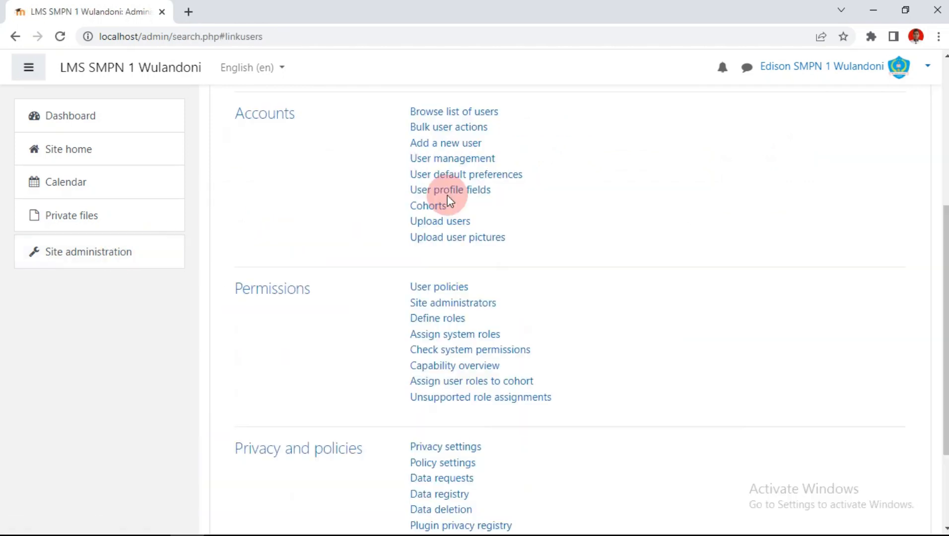
Step: Scroll back up the Site administration Users page
{"action": "scroll", "coordinate": [449, 201], "scroll_direction": "up", "scroll_amount": 1}
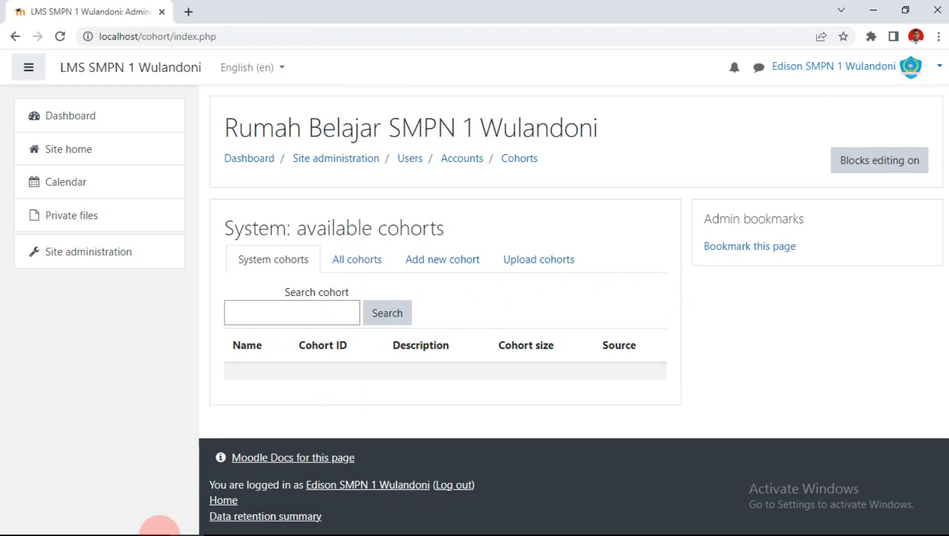
{"action": "left_click", "coordinate": [119, 522]}
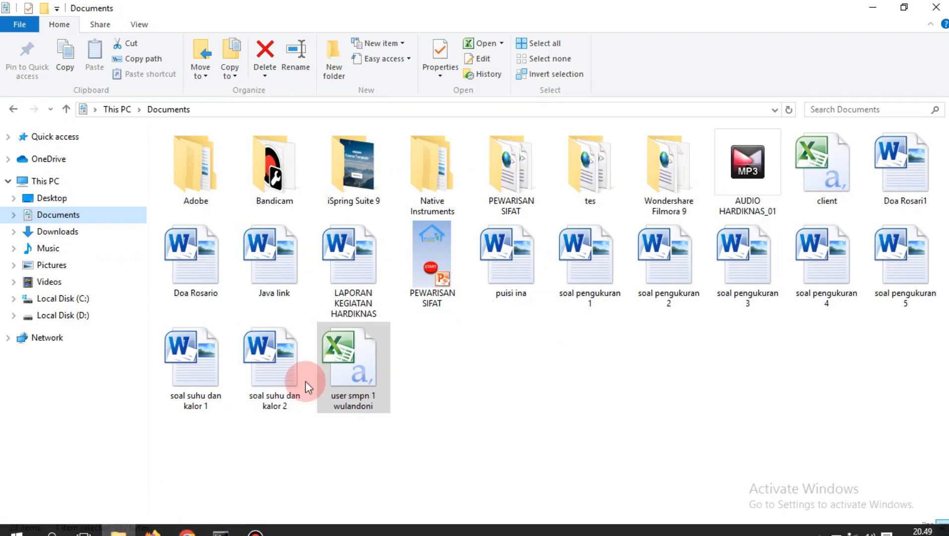
{"action": "left_click", "coordinate": [74, 233]}
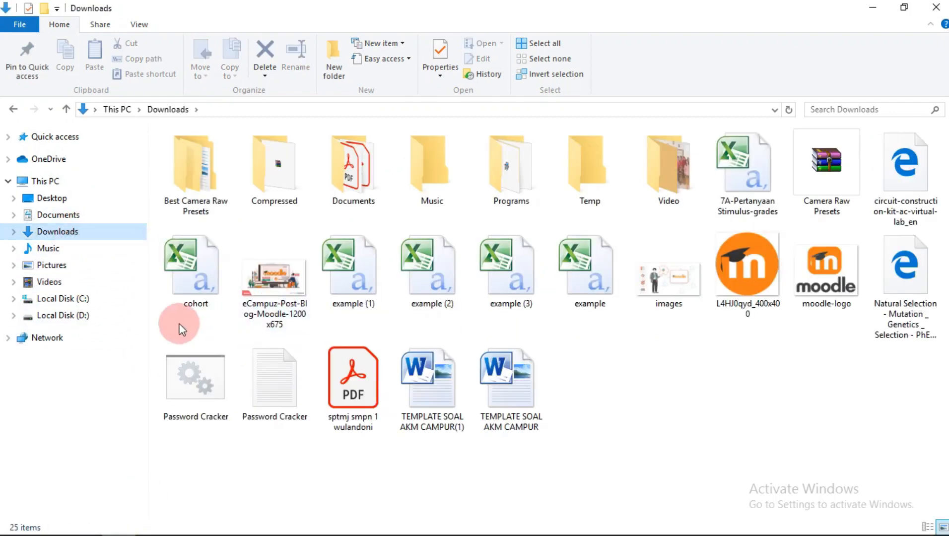
{"action": "double_click", "coordinate": [174, 274]}
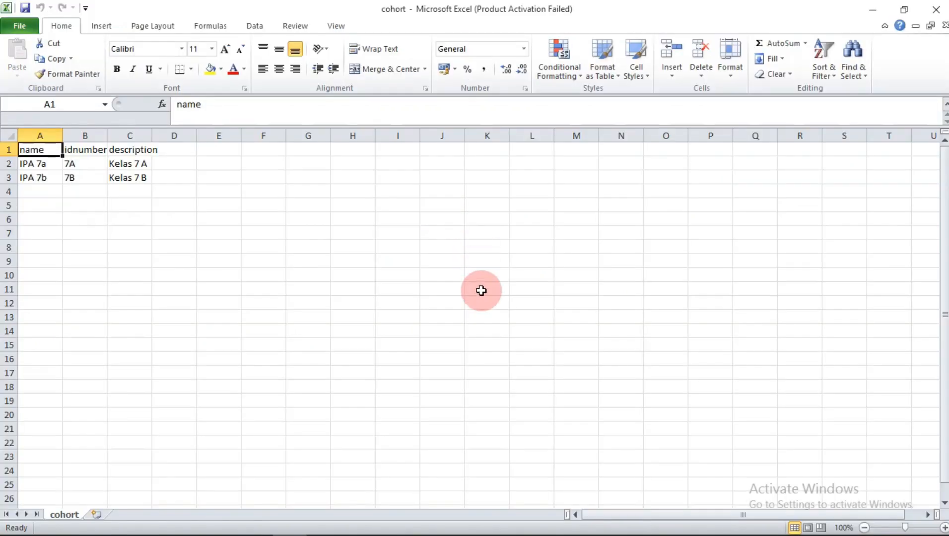
{"action": "left_click", "coordinate": [639, 128]}
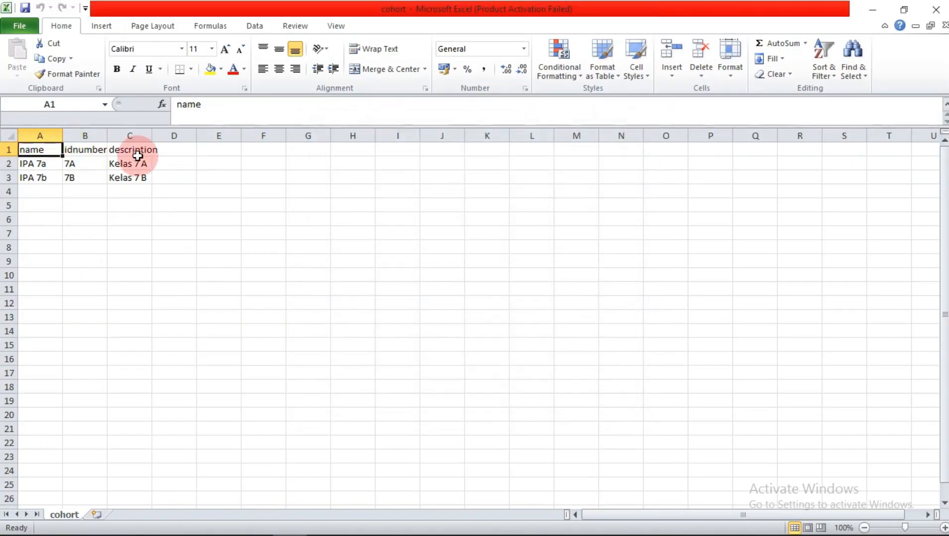
{"action": "left_click", "coordinate": [113, 217]}
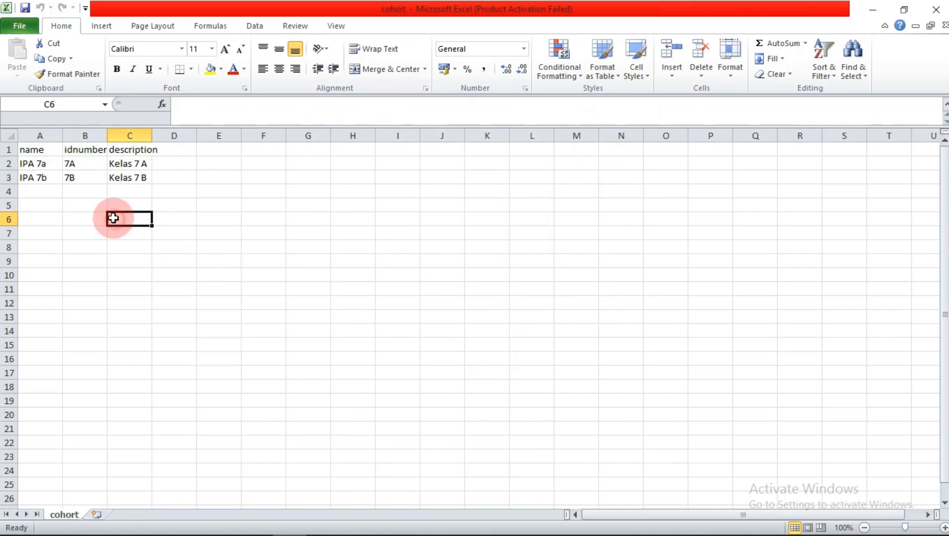
{"action": "left_click", "coordinate": [73, 166]}
{"action": "left_click", "coordinate": [117, 163]}
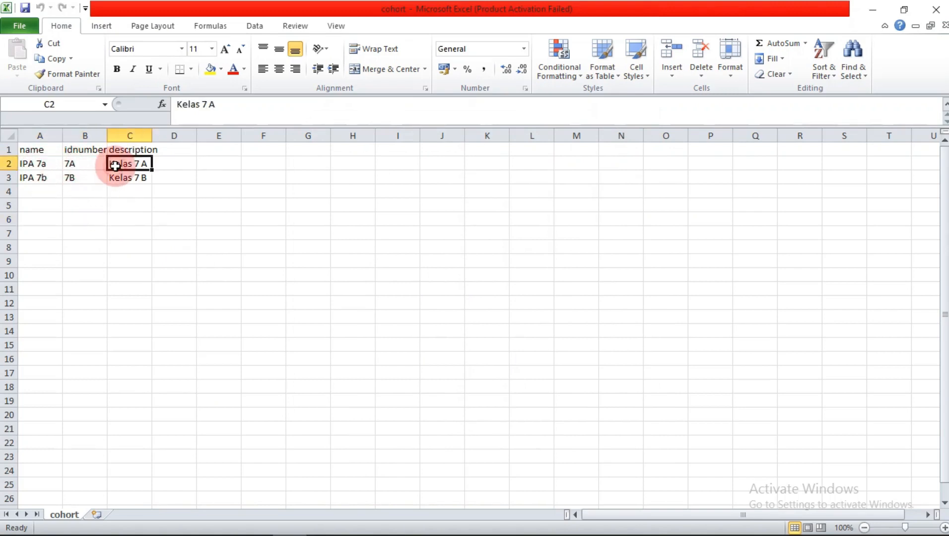
{"action": "left_click", "coordinate": [38, 181]}
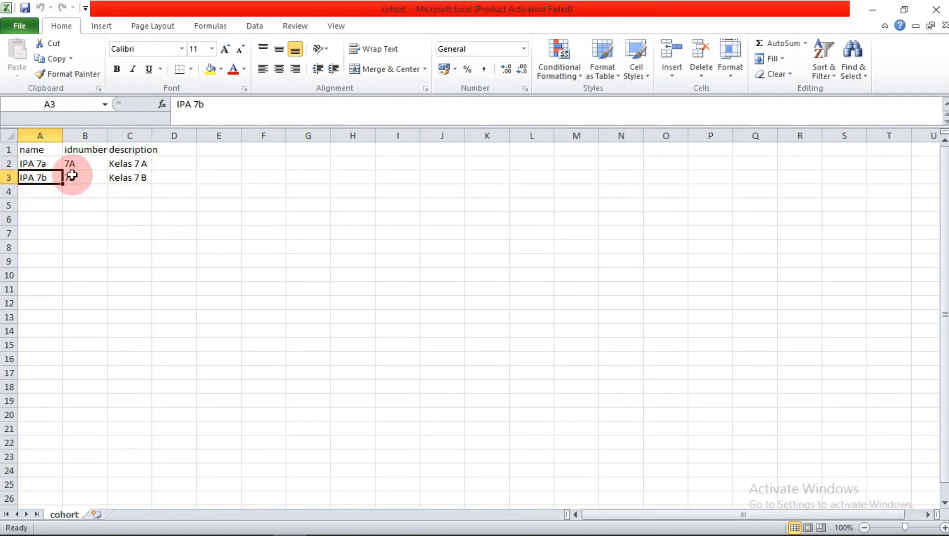
{"action": "left_click", "coordinate": [73, 175]}
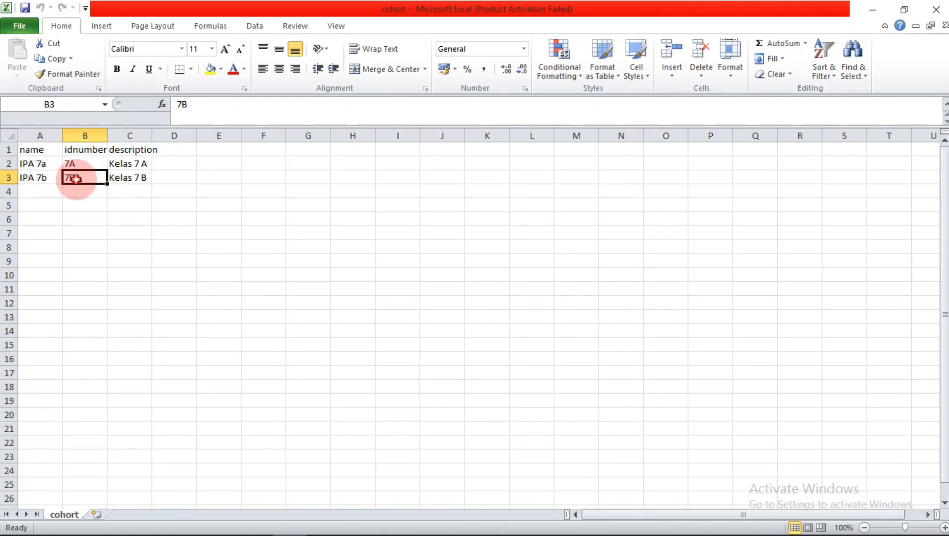
{"action": "left_click", "coordinate": [125, 182]}
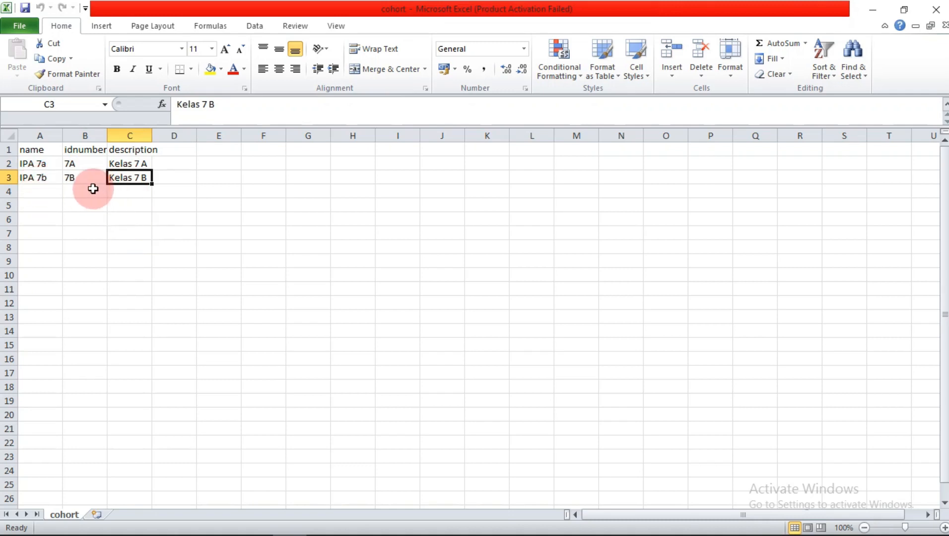
{"action": "left_click", "coordinate": [126, 192]}
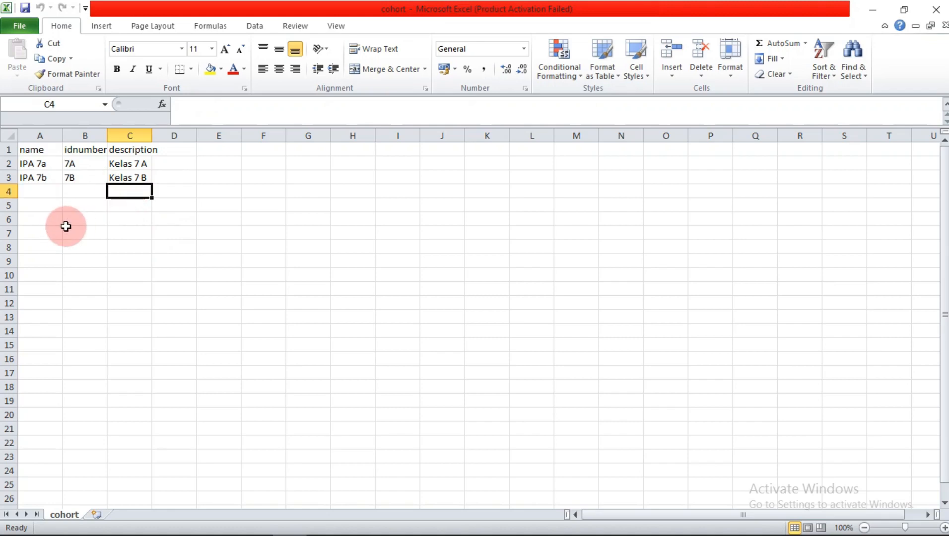
{"action": "left_click", "coordinate": [43, 211]}
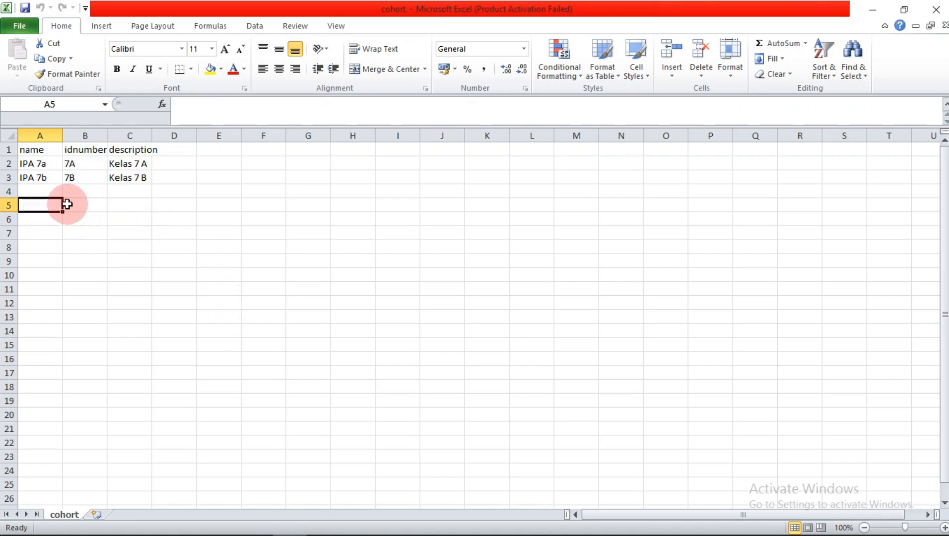
{"action": "left_click_drag", "start_coordinate": [67, 204], "coordinate": [169, 162]}
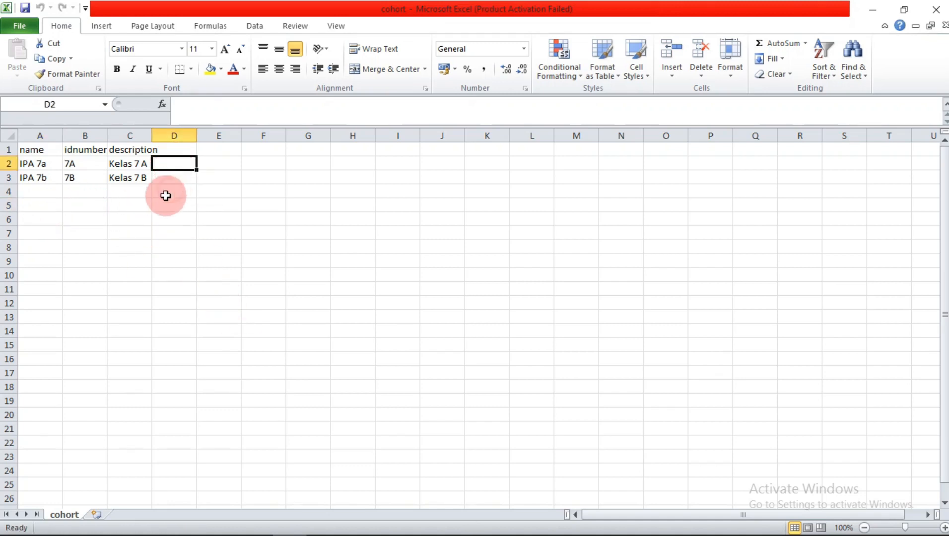
{"action": "left_click", "coordinate": [158, 218]}
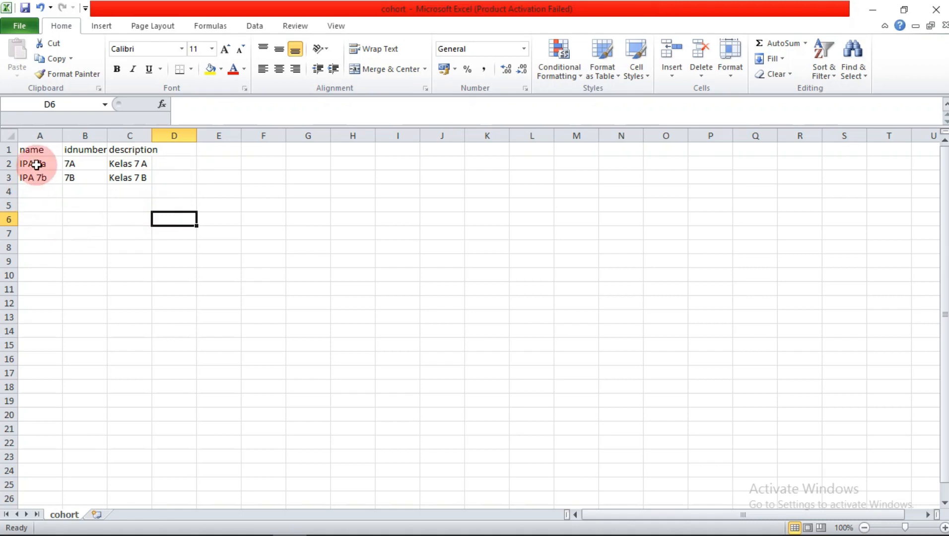
{"action": "left_click", "coordinate": [352, 275]}
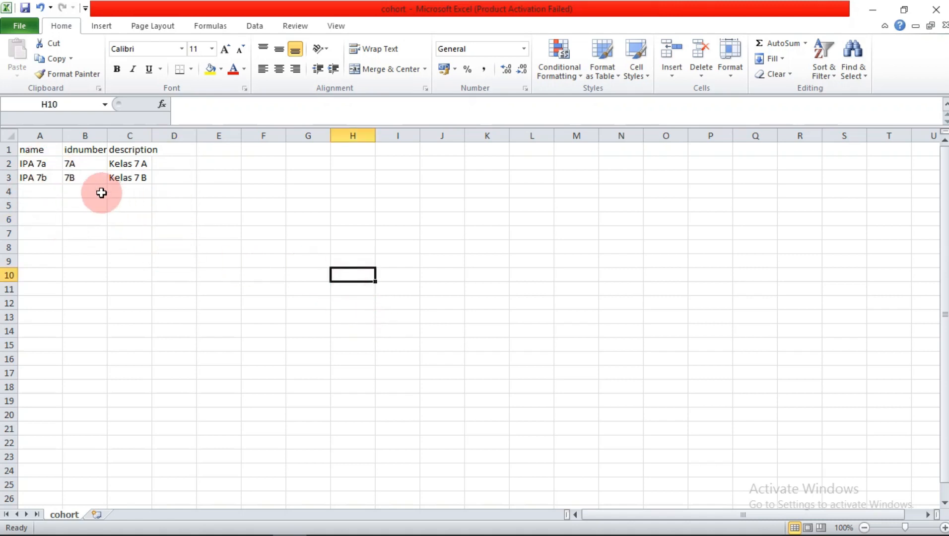
{"action": "left_click", "coordinate": [34, 24]}
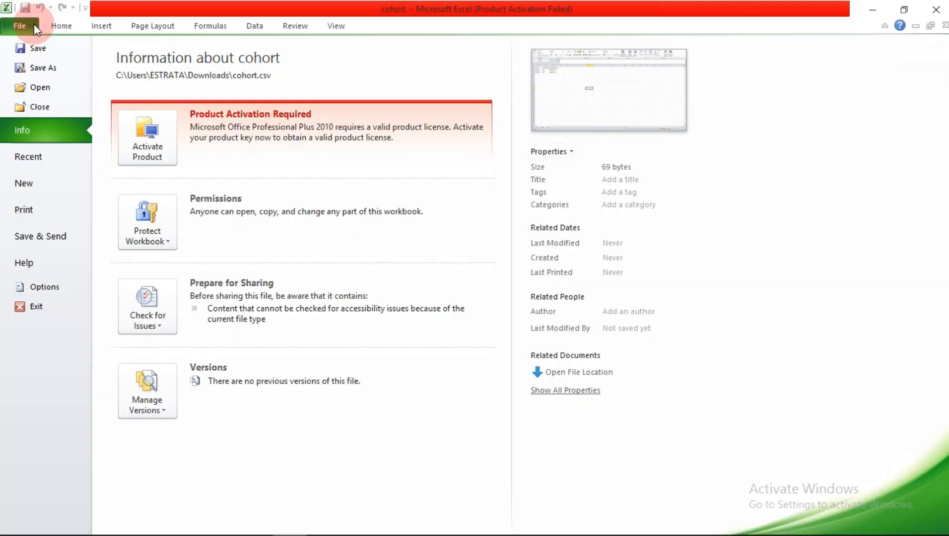
Step: Close cohort.csv in Excel without saving and return to Moodle's cohorts page
{"action": "left_click", "coordinate": [41, 72]}
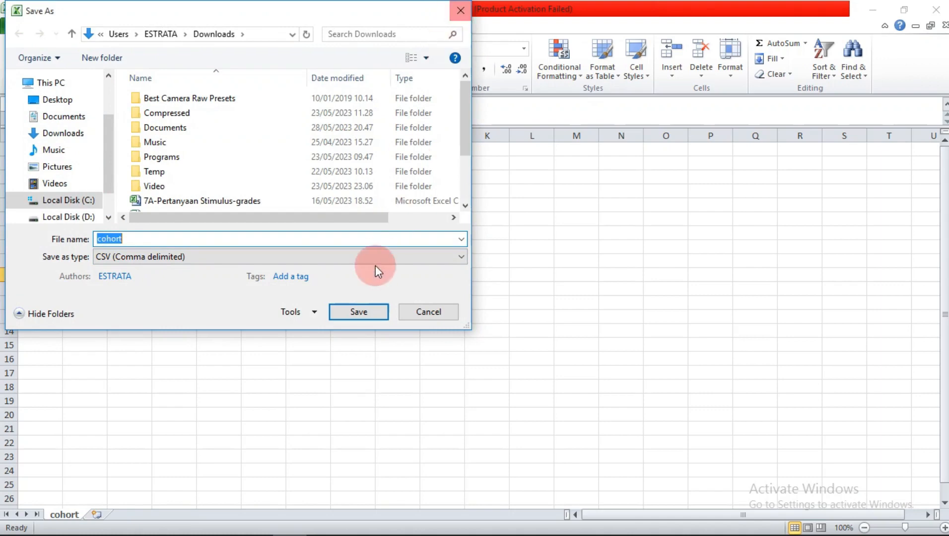
{"action": "left_click", "coordinate": [459, 10]}
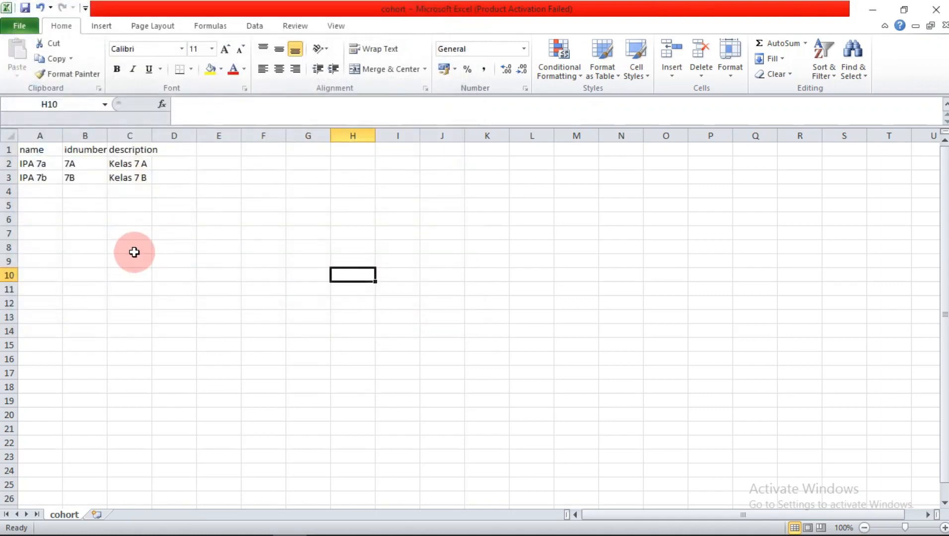
{"action": "left_click", "coordinate": [936, 9]}
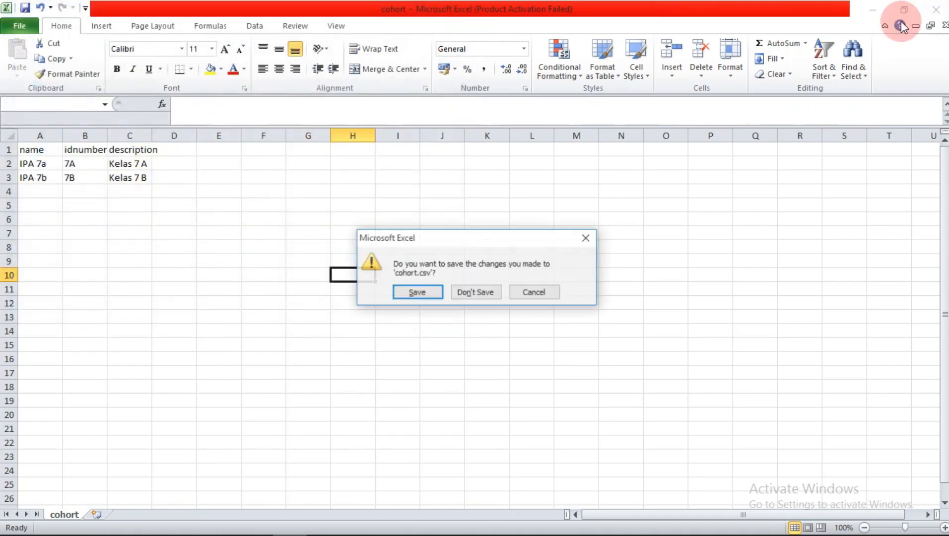
{"action": "left_click", "coordinate": [475, 292]}
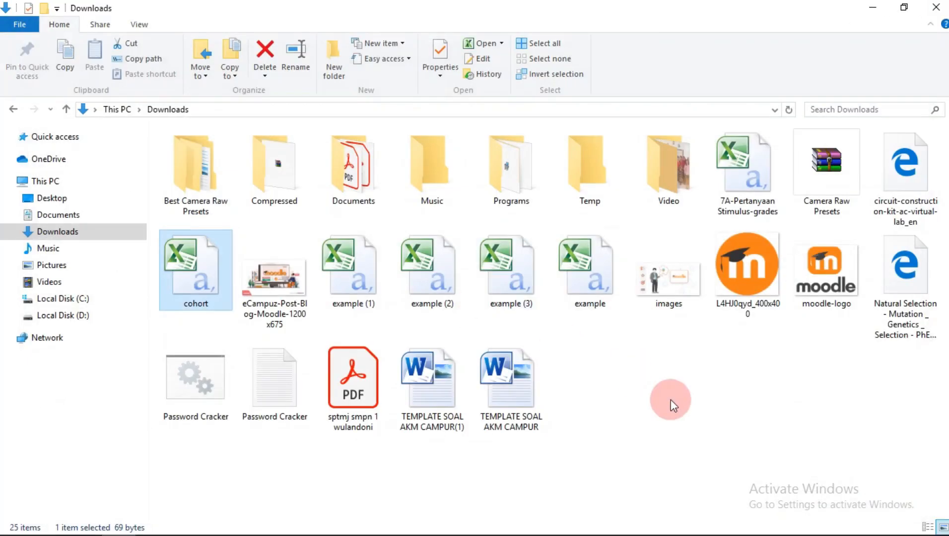
{"action": "left_click", "coordinate": [204, 279]}
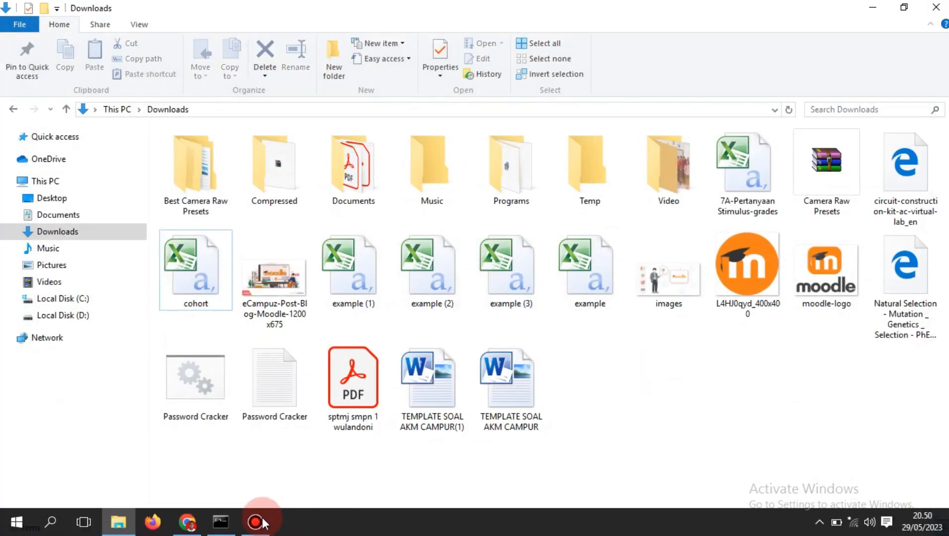
{"action": "left_click", "coordinate": [187, 522]}
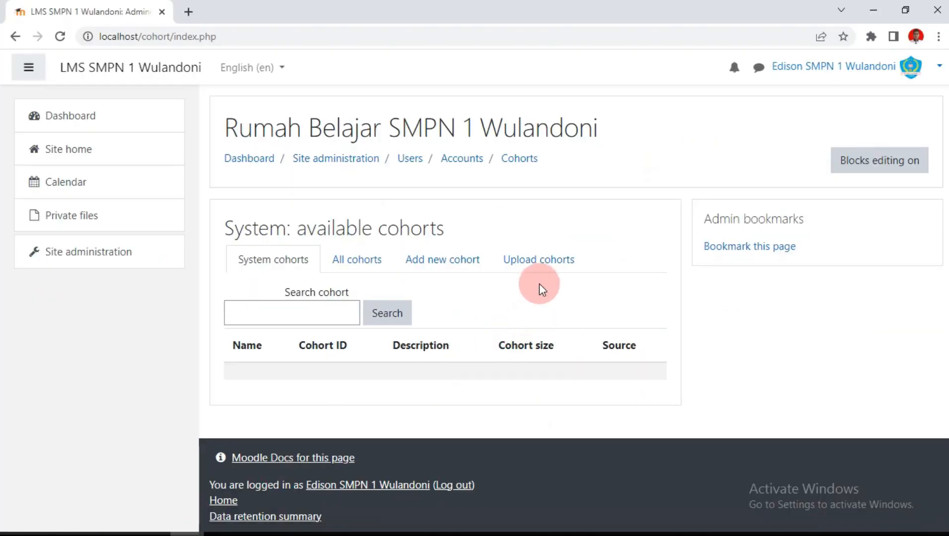
Step: Attach cohort.csv from Downloads to the Upload cohorts form
{"action": "left_click", "coordinate": [519, 260]}
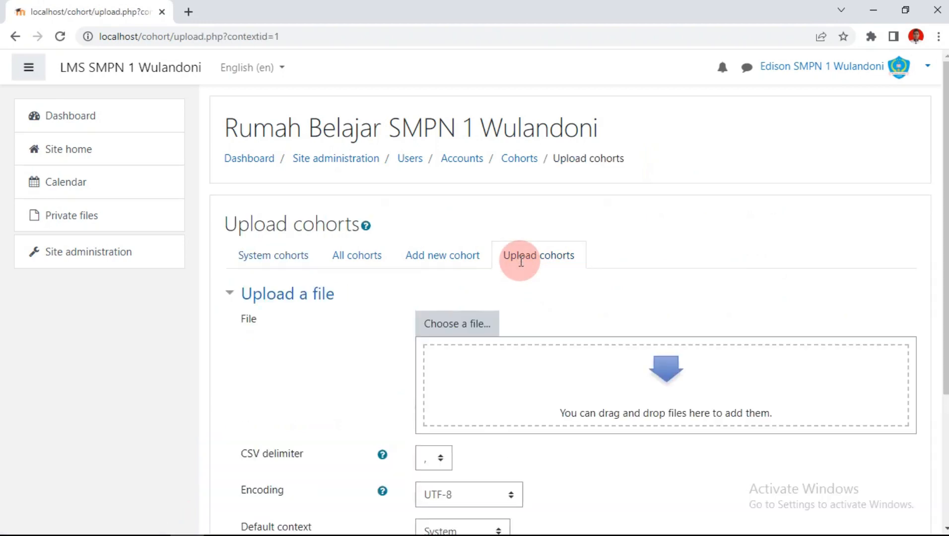
{"action": "scroll", "coordinate": [519, 260], "scroll_direction": "down", "scroll_amount": 3}
{"action": "mouse_move", "coordinate": [162, 532]}
{"action": "left_click", "coordinate": [118, 523]}
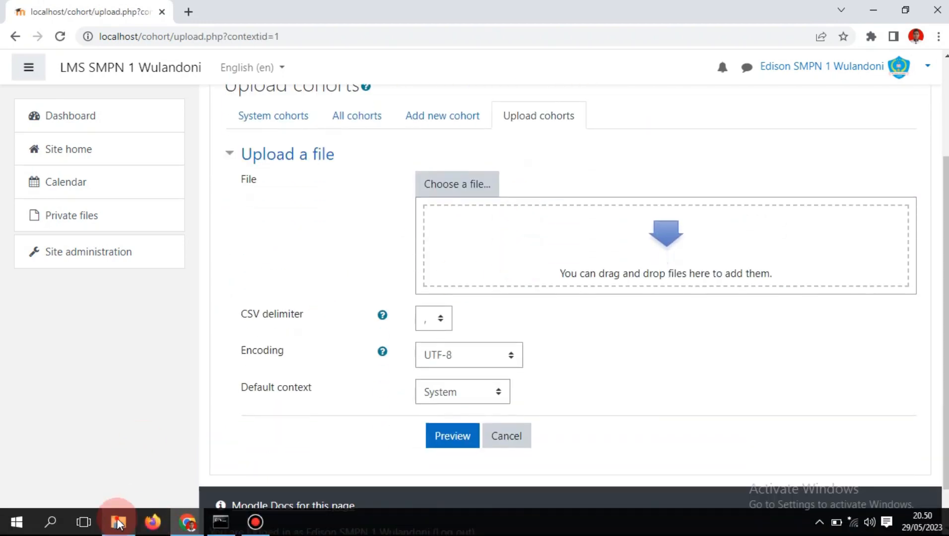
{"action": "left_click", "coordinate": [199, 269]}
{"action": "left_click_drag", "start_coordinate": [198, 269], "coordinate": [625, 275]}
Step: Preview the cohort file, which returns a CSV column-name format error
{"action": "scroll", "coordinate": [585, 286], "scroll_direction": "down", "scroll_amount": 1}
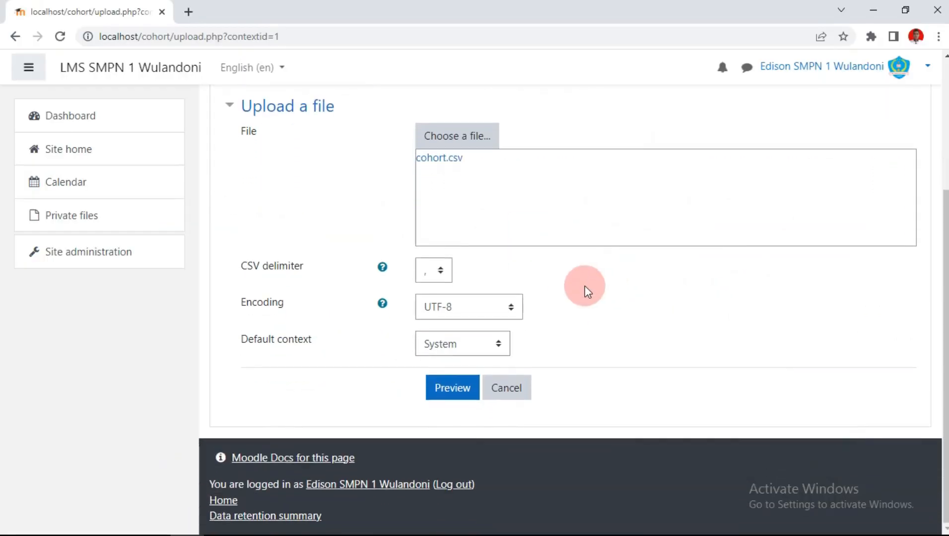
{"action": "left_click", "coordinate": [439, 387]}
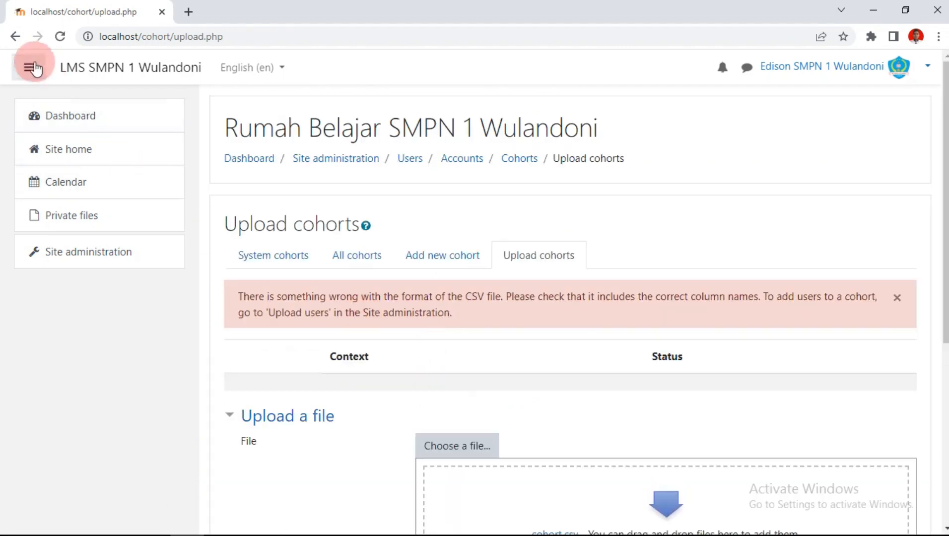
{"action": "scroll", "coordinate": [443, 208], "scroll_direction": "down", "scroll_amount": 4}
{"action": "scroll", "coordinate": [368, 185], "scroll_direction": "down", "scroll_amount": 2}
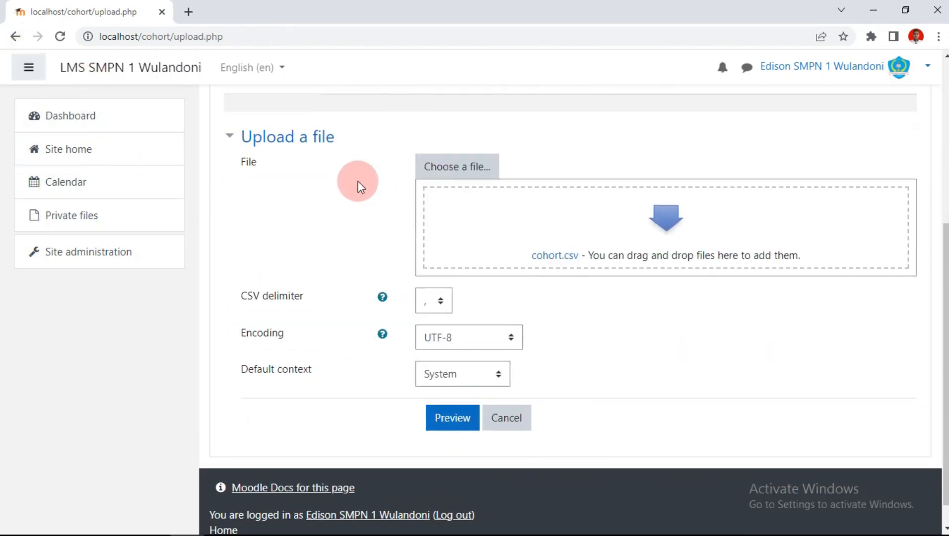
{"action": "scroll", "coordinate": [368, 185], "scroll_direction": "up", "scroll_amount": 2}
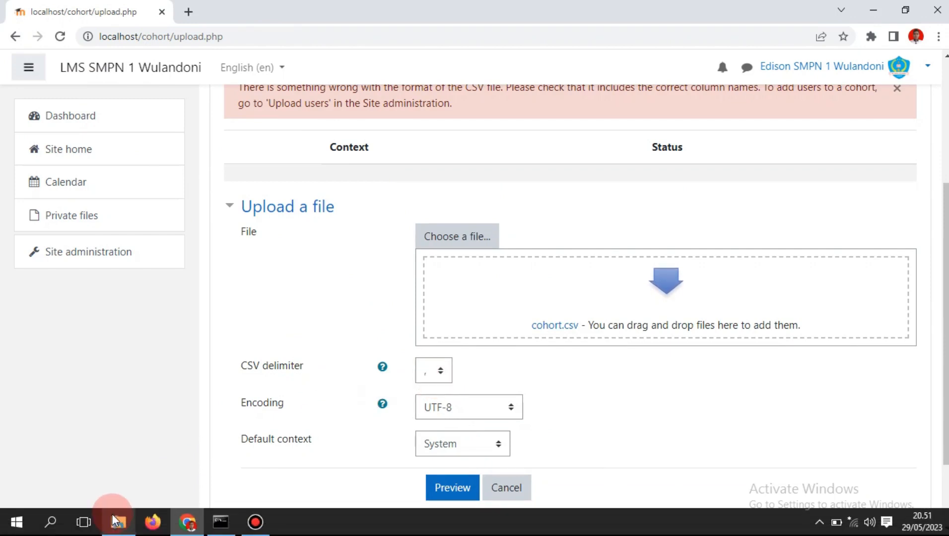
Step: Re-attach cohort.csv, set the CSV delimiter to ';' and preview it
{"action": "left_click", "coordinate": [117, 521]}
{"action": "left_click_drag", "start_coordinate": [201, 276], "coordinate": [552, 324]}
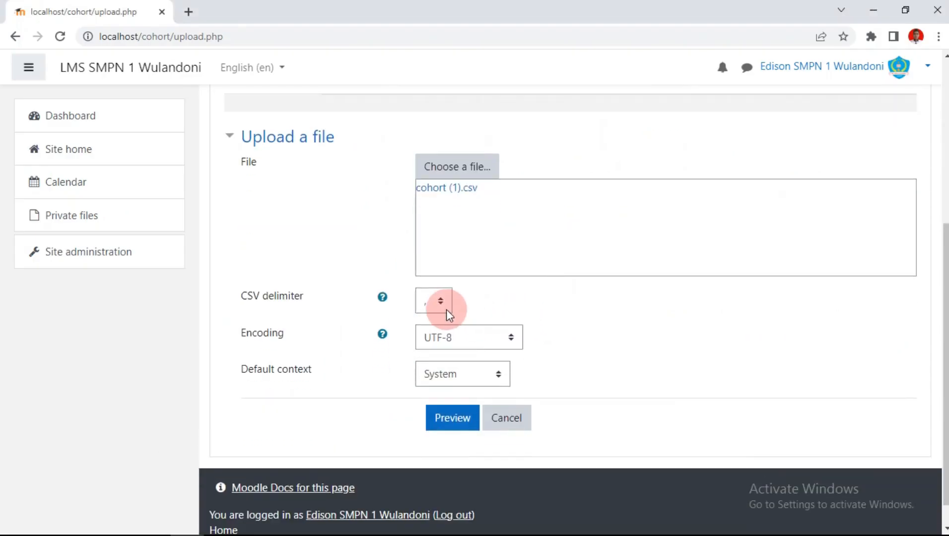
{"action": "left_click", "coordinate": [441, 304]}
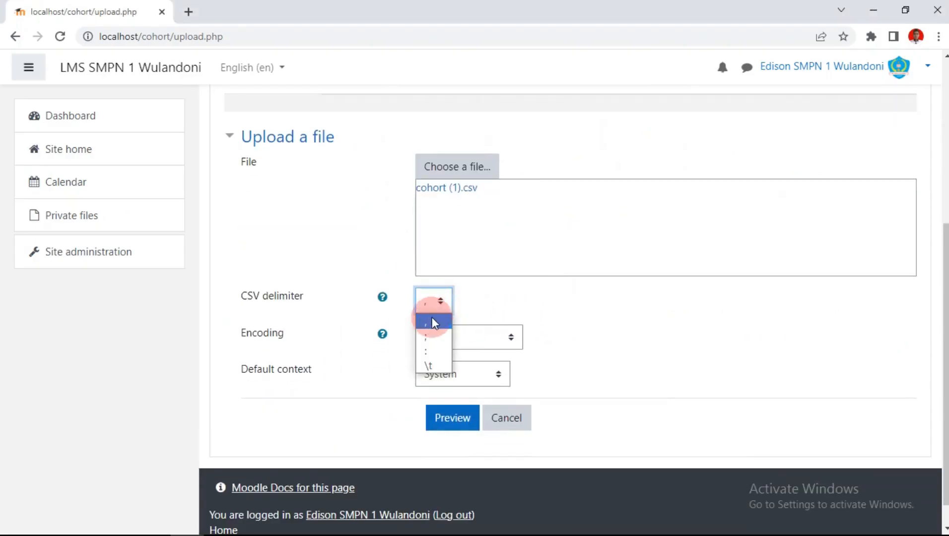
{"action": "left_click", "coordinate": [429, 335]}
{"action": "scroll", "coordinate": [522, 350], "scroll_direction": "down", "scroll_amount": 1}
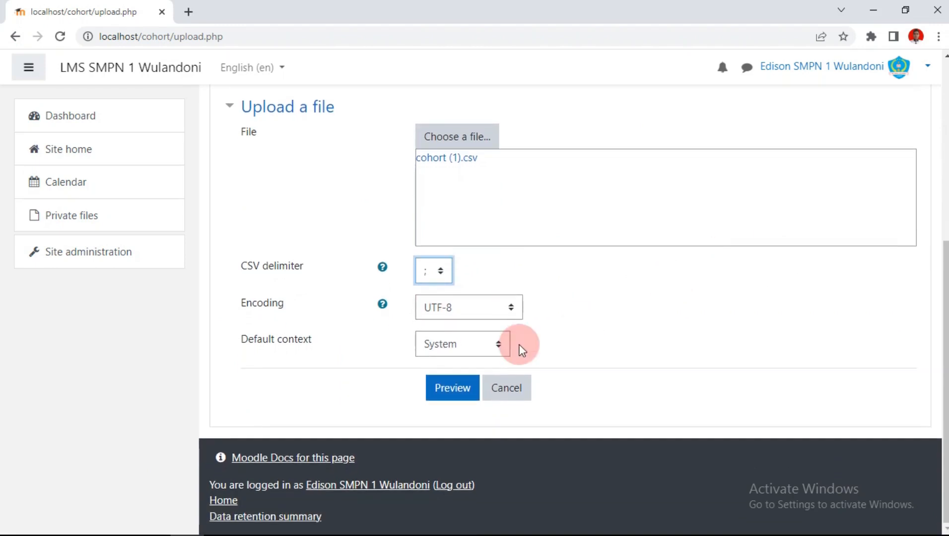
{"action": "left_click", "coordinate": [460, 387]}
Step: Upload the cohorts IPA 7a and IPA 7b and continue to the cohort list
{"action": "scroll", "coordinate": [495, 320], "scroll_direction": "down", "scroll_amount": 3}
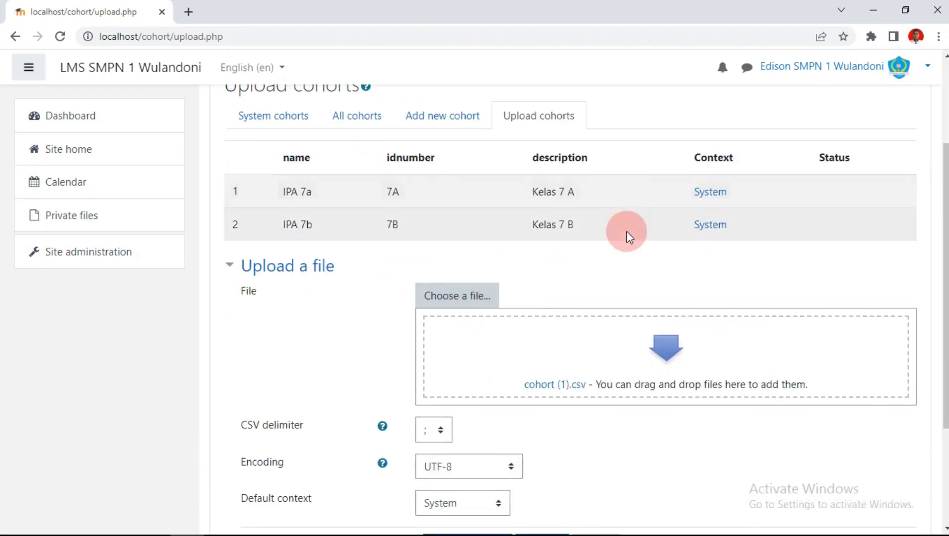
{"action": "scroll", "coordinate": [610, 232], "scroll_direction": "down", "scroll_amount": 3}
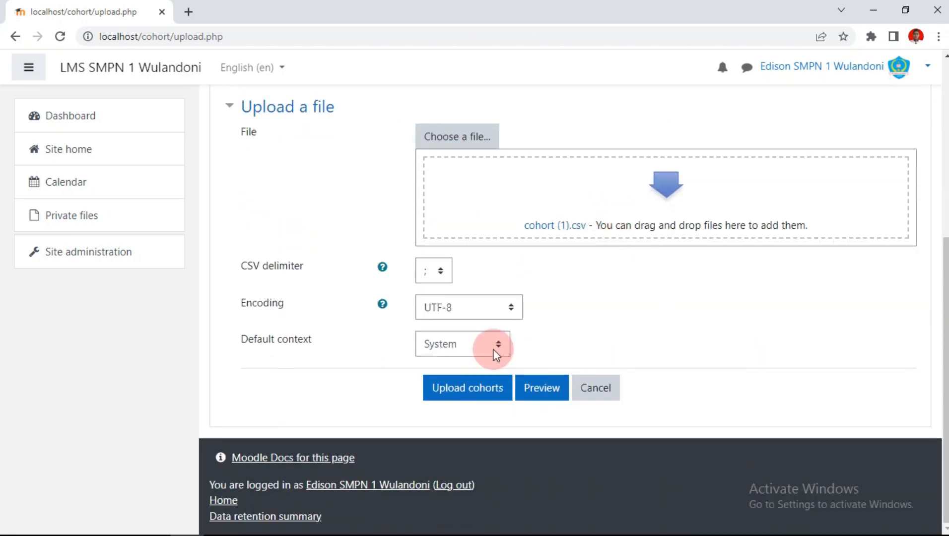
{"action": "left_click", "coordinate": [474, 392]}
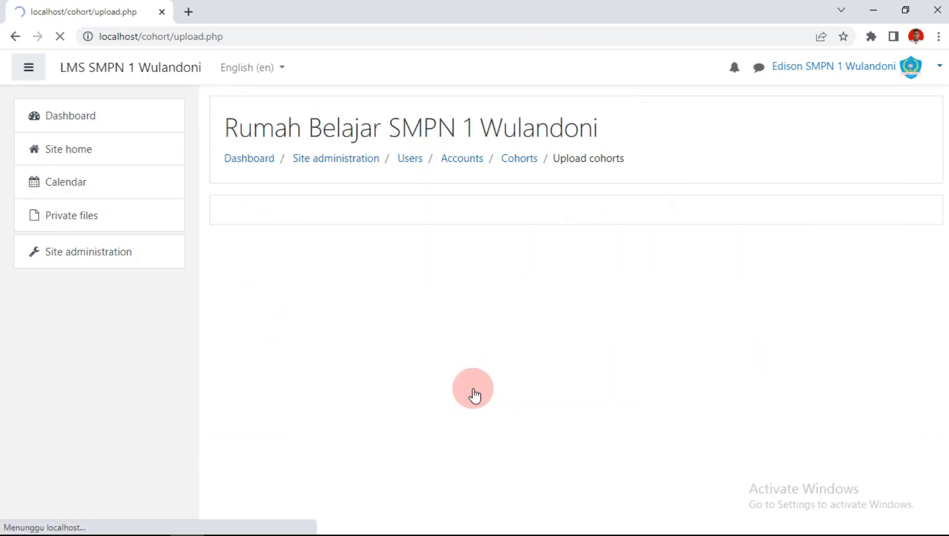
{"action": "left_click", "coordinate": [577, 337]}
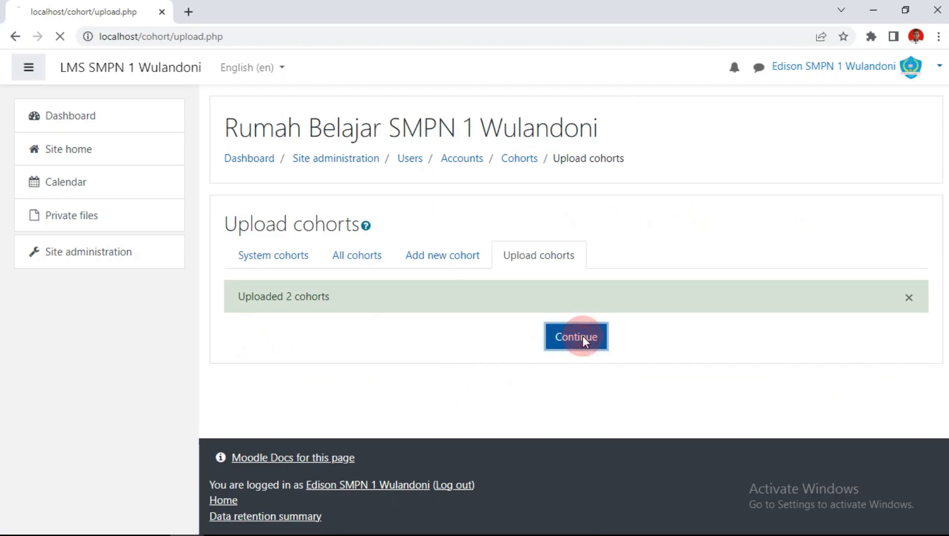
{"action": "scroll", "coordinate": [439, 268], "scroll_direction": "down", "scroll_amount": 2}
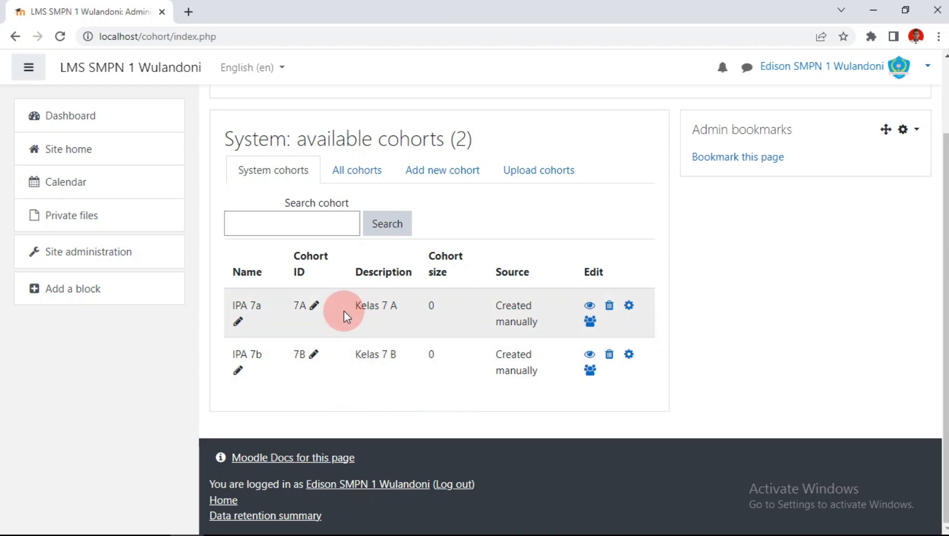
Step: Add three grade 7A students to the IPA 7a cohort, then return to the cohort list
{"action": "left_click", "coordinate": [590, 323]}
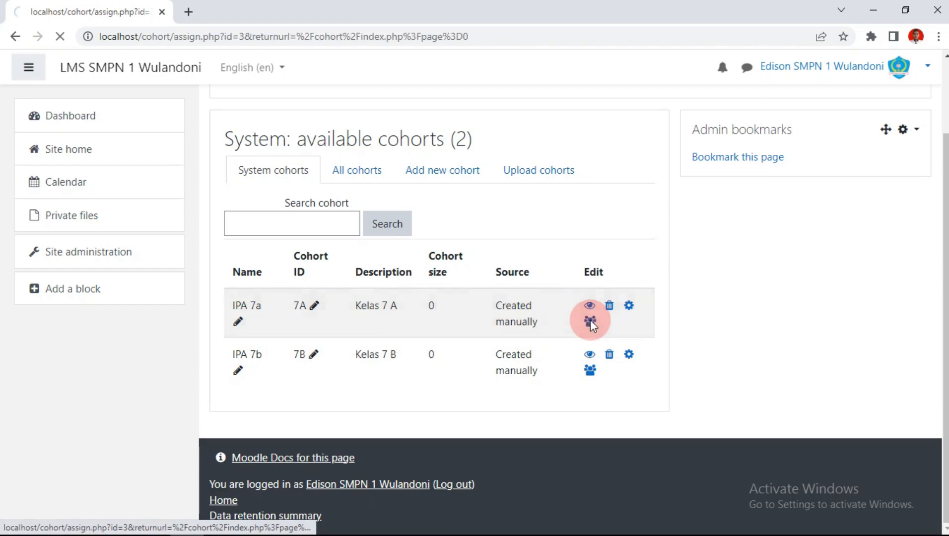
{"action": "scroll", "coordinate": [621, 292], "scroll_direction": "down", "scroll_amount": 4}
{"action": "scroll", "coordinate": [640, 311], "scroll_direction": "up", "scroll_amount": 1}
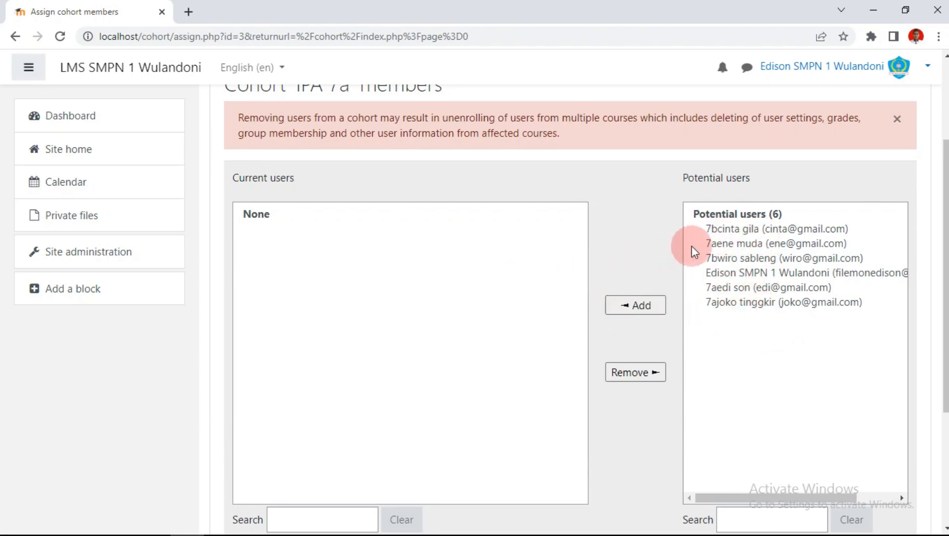
{"action": "left_click", "coordinate": [720, 243]}
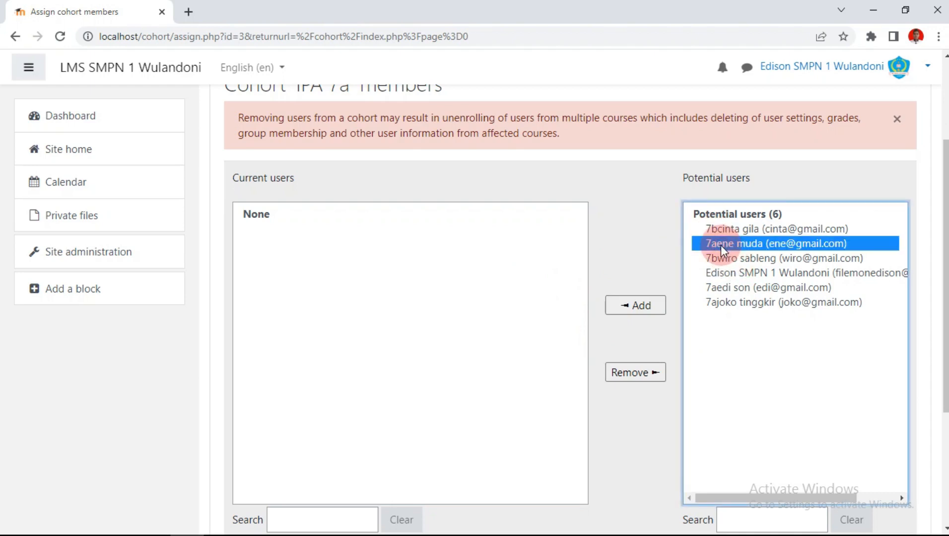
{"action": "left_click", "coordinate": [726, 288], "text": "ctrl"}
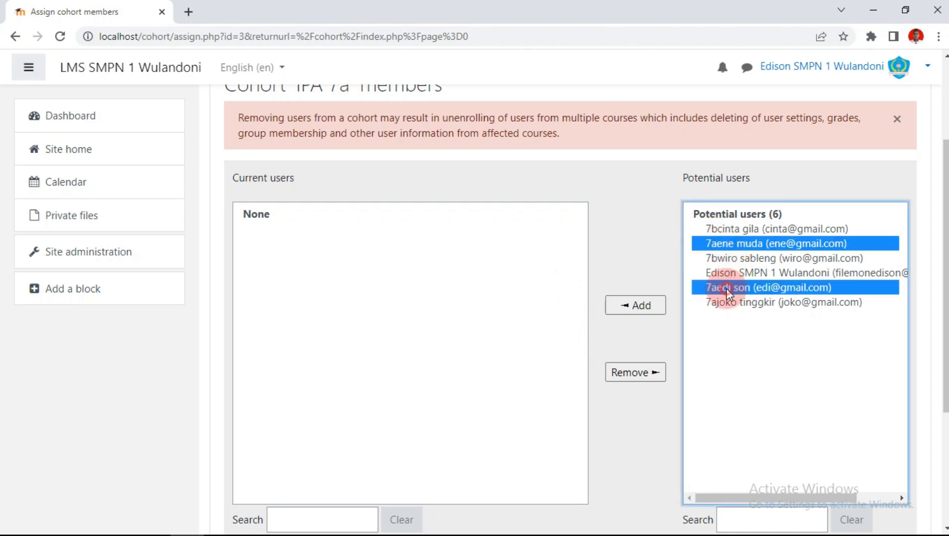
{"action": "left_click", "coordinate": [728, 302], "text": "ctrl"}
{"action": "left_click", "coordinate": [642, 307]}
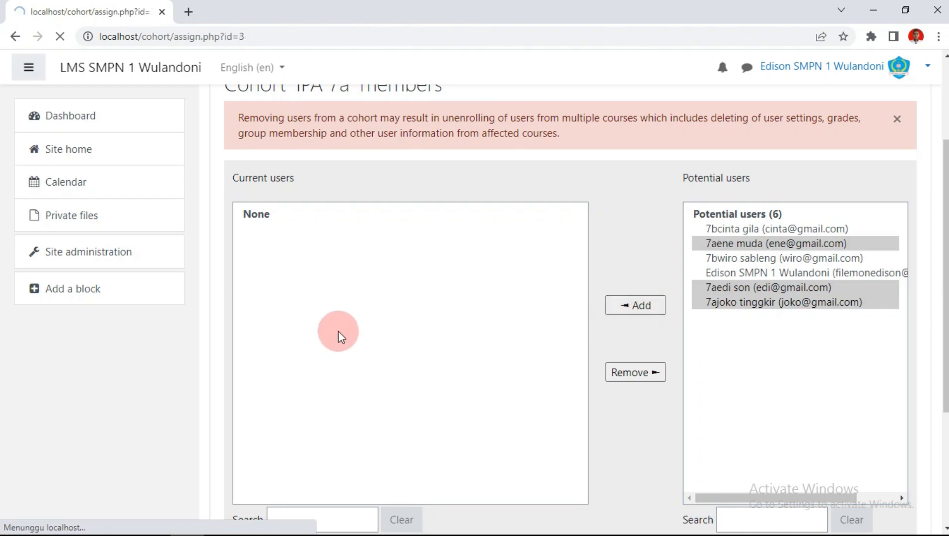
{"action": "scroll", "coordinate": [305, 247], "scroll_direction": "down", "scroll_amount": 3}
{"action": "scroll", "coordinate": [365, 275], "scroll_direction": "down", "scroll_amount": 2}
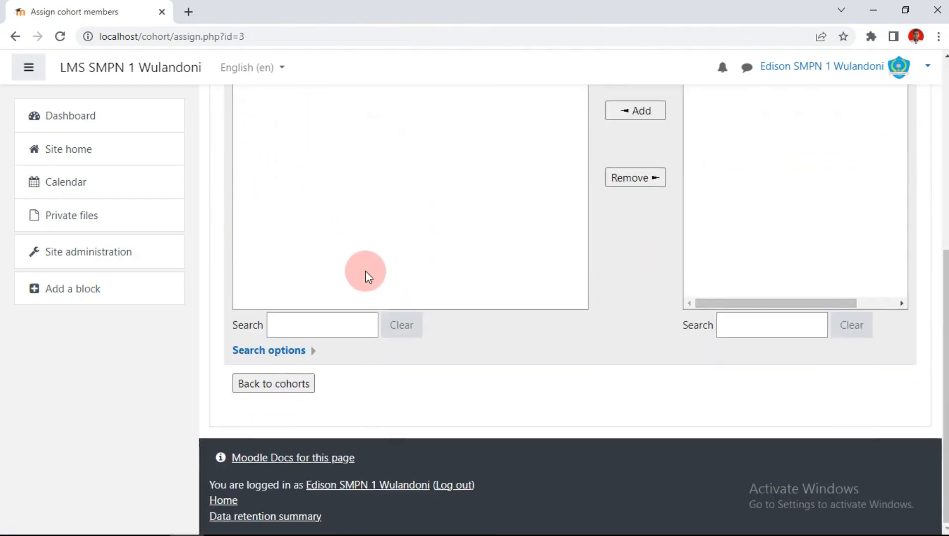
{"action": "scroll", "coordinate": [365, 275], "scroll_direction": "up", "scroll_amount": 6}
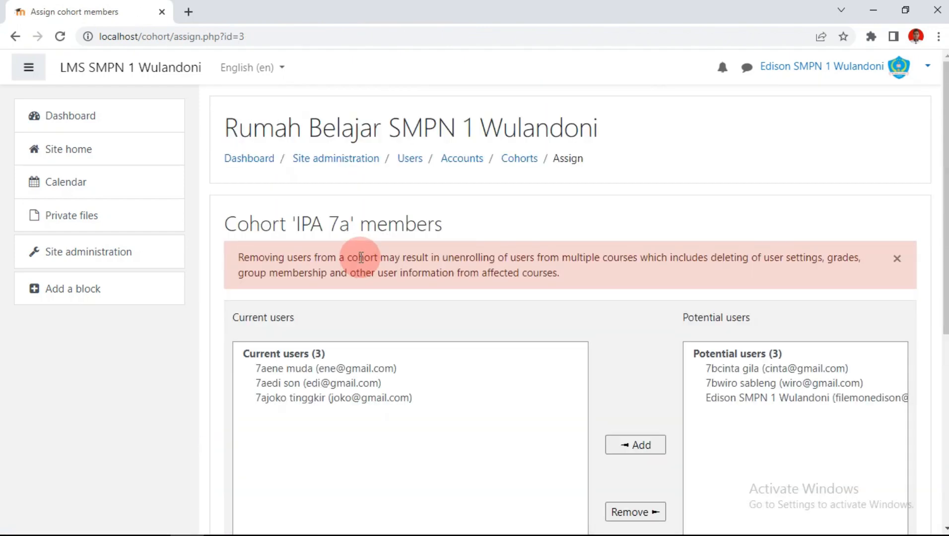
{"action": "left_click", "coordinate": [521, 164]}
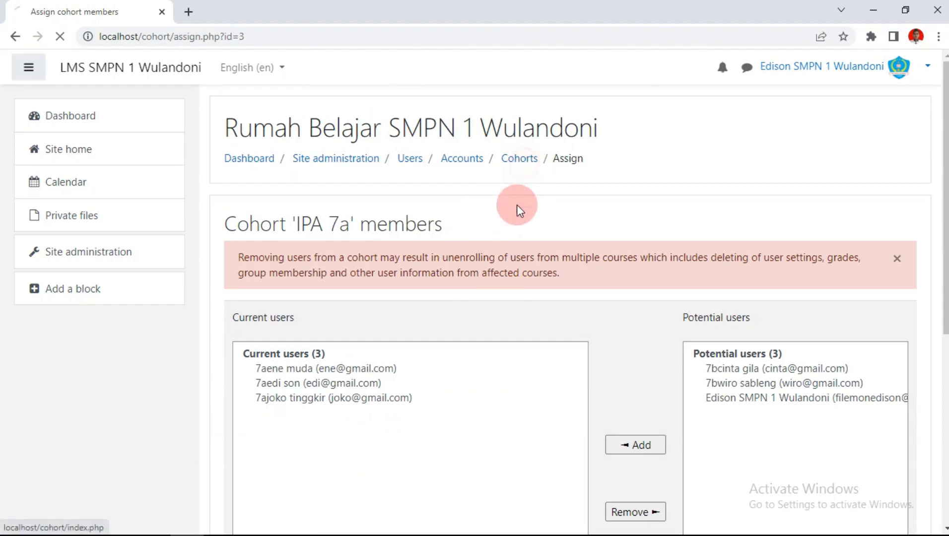
{"action": "scroll", "coordinate": [533, 236], "scroll_direction": "down", "scroll_amount": 2}
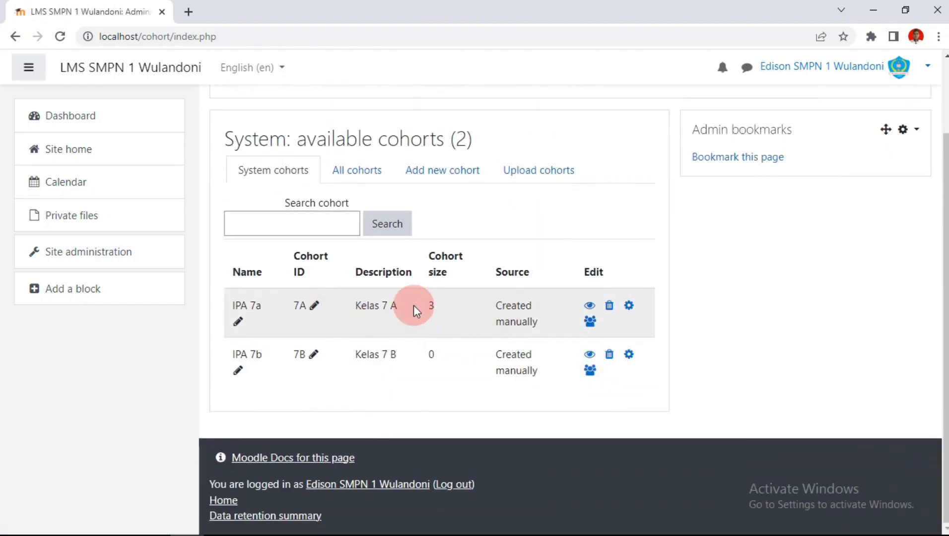
Step: Add two grade 7B students to the IPA 7b cohort, then return to the cohort list
{"action": "left_click", "coordinate": [590, 371]}
{"action": "scroll", "coordinate": [702, 307], "scroll_direction": "down", "scroll_amount": 4}
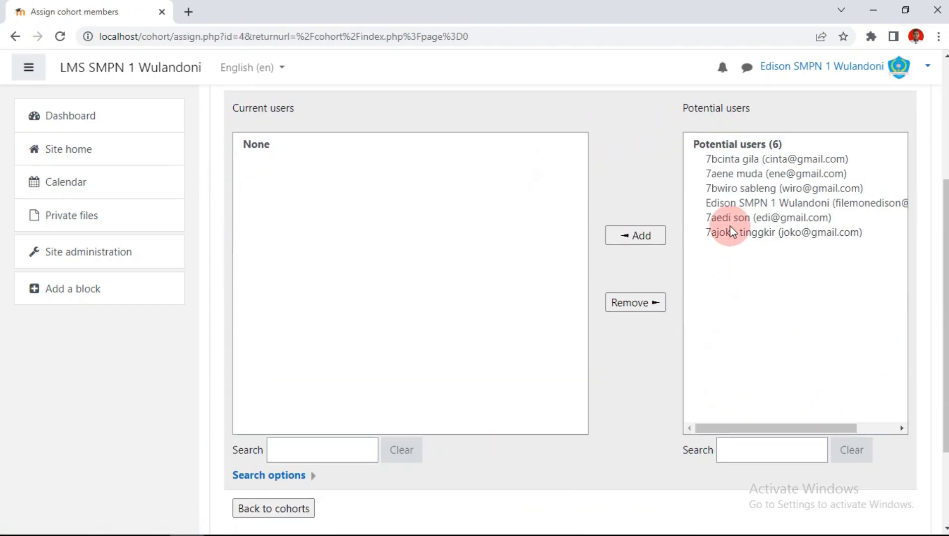
{"action": "left_click", "coordinate": [724, 165]}
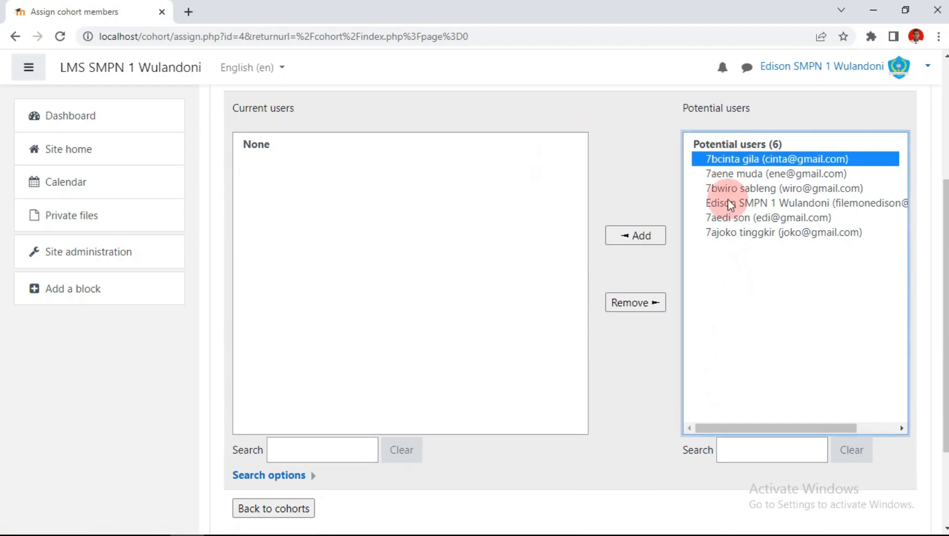
{"action": "left_click", "coordinate": [720, 188], "text": "ctrl"}
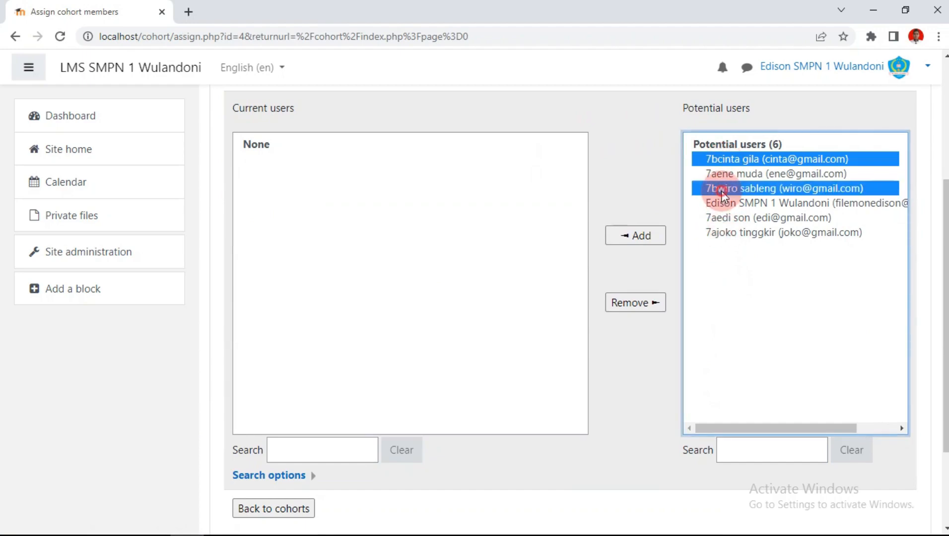
{"action": "left_click", "coordinate": [643, 238]}
{"action": "scroll", "coordinate": [418, 318], "scroll_direction": "down", "scroll_amount": 7}
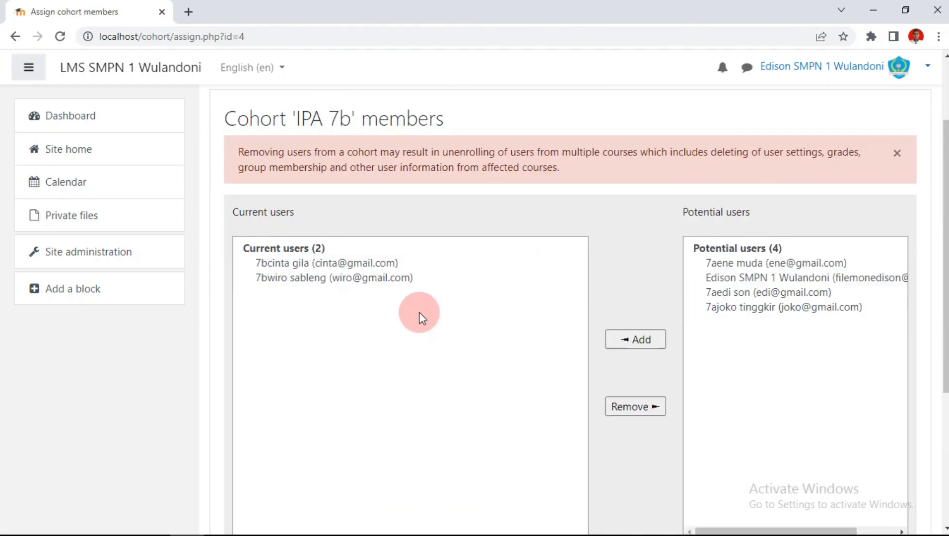
{"action": "scroll", "coordinate": [315, 181], "scroll_direction": "up", "scroll_amount": 5}
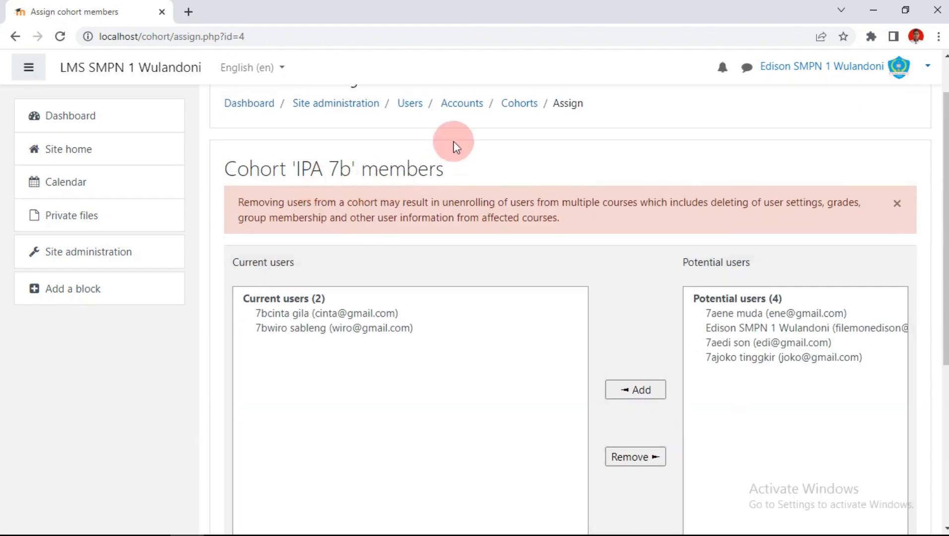
{"action": "left_click", "coordinate": [521, 105]}
{"action": "scroll", "coordinate": [568, 276], "scroll_direction": "down", "scroll_amount": 3}
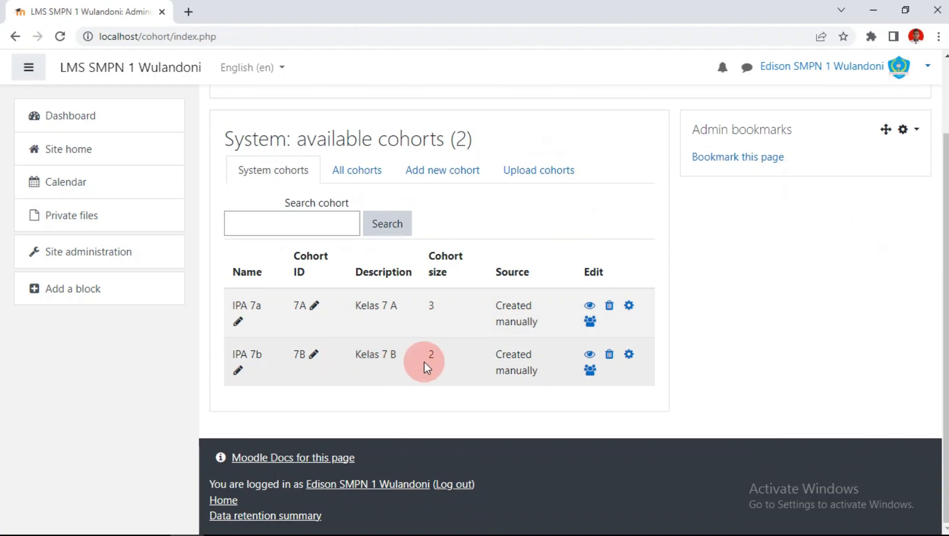
{"action": "scroll", "coordinate": [358, 341], "scroll_direction": "up", "scroll_amount": 1}
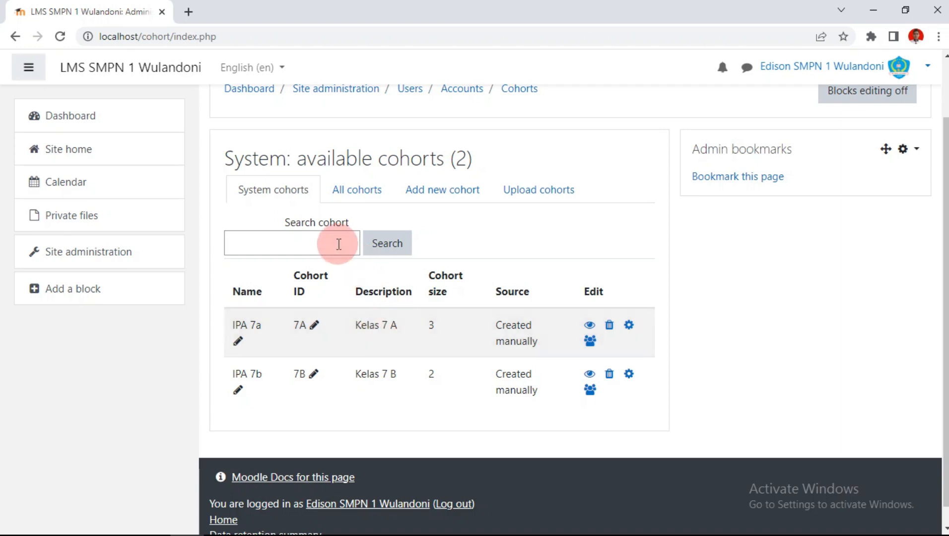
Step: Open Manage courses and categories from the Courses section of Site administration
{"action": "left_click", "coordinate": [116, 255]}
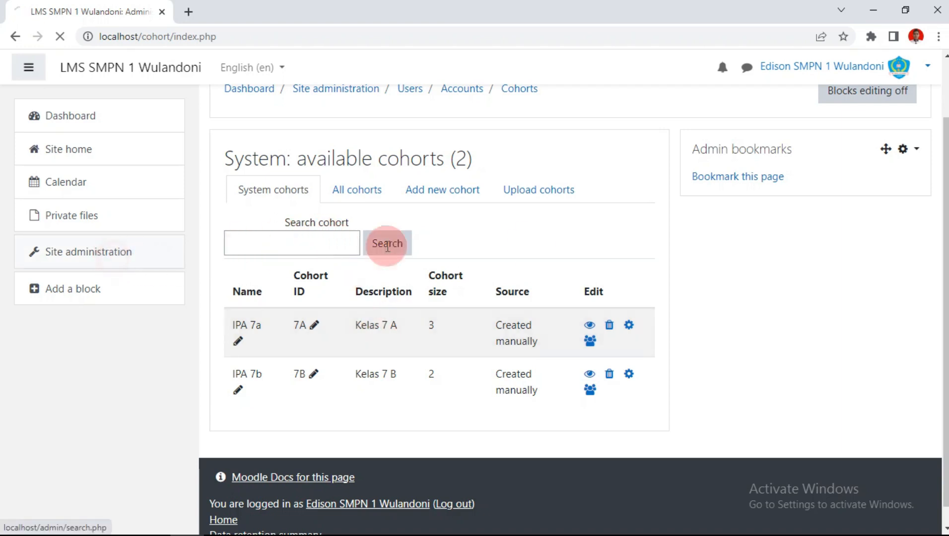
{"action": "scroll", "coordinate": [534, 242], "scroll_direction": "down", "scroll_amount": 3}
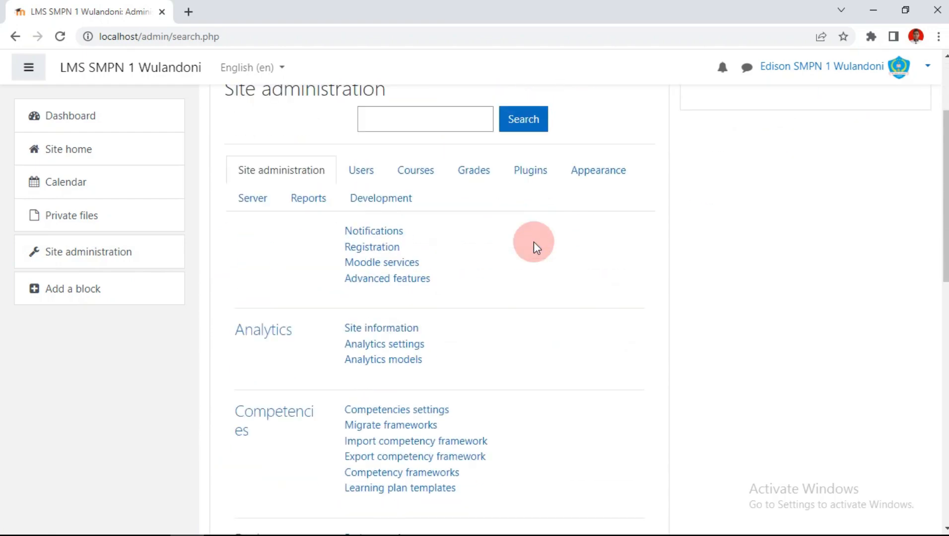
{"action": "left_click", "coordinate": [422, 178]}
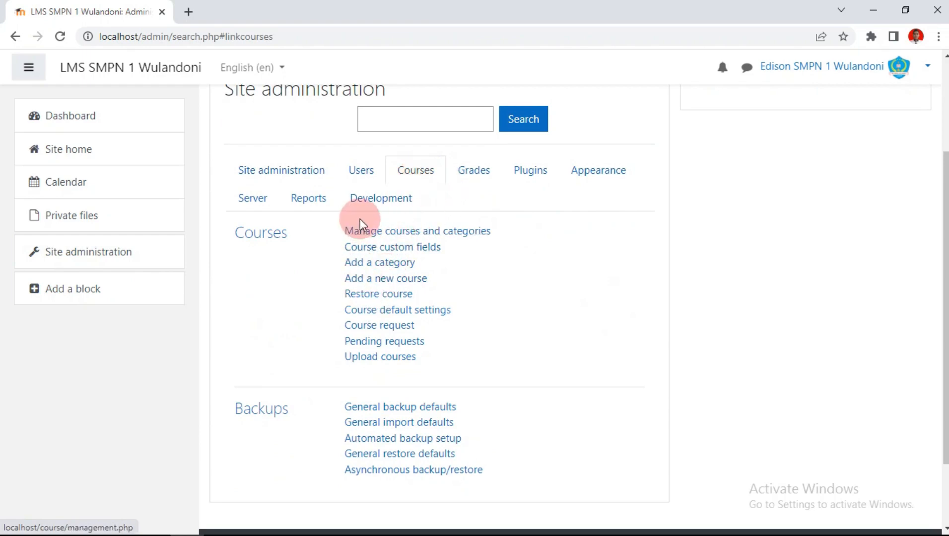
{"action": "left_click", "coordinate": [366, 234]}
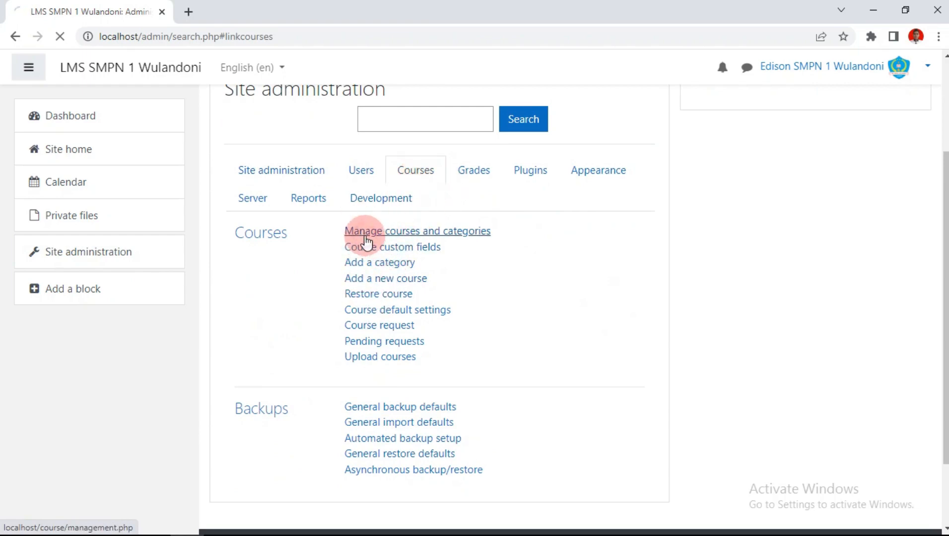
{"action": "scroll", "coordinate": [509, 235], "scroll_direction": "down", "scroll_amount": 4}
{"action": "scroll", "coordinate": [508, 236], "scroll_direction": "up", "scroll_amount": 1}
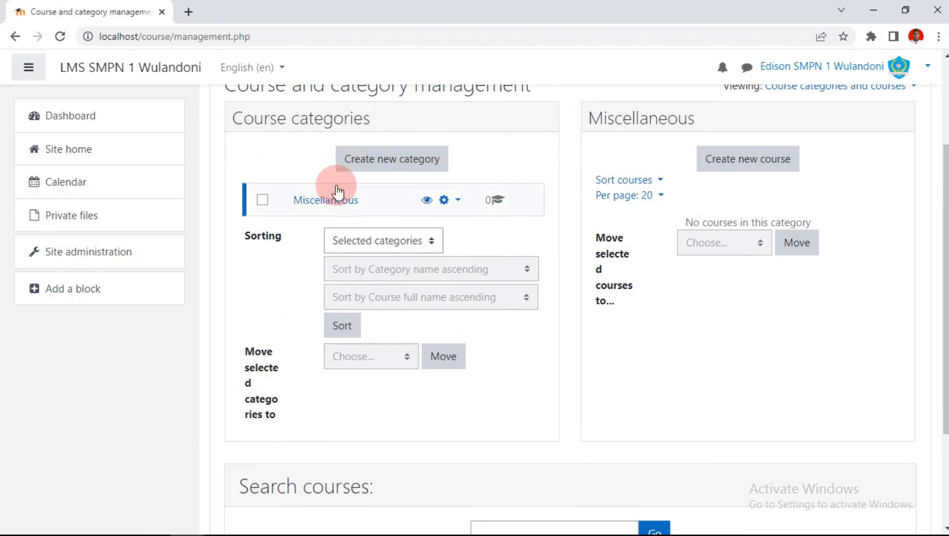
{"action": "left_click", "coordinate": [393, 169]}
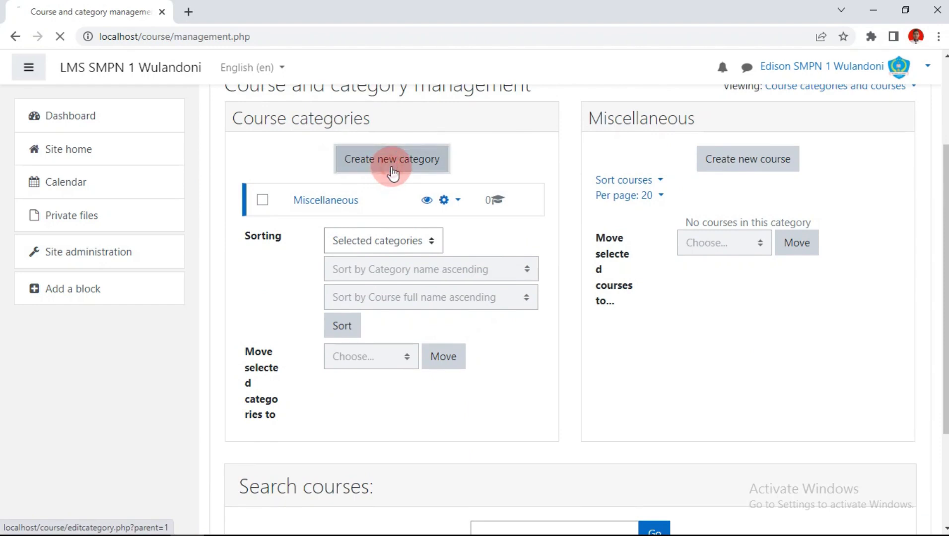
Step: Create a top-level category named PEMBELAJARAN IPA
{"action": "scroll", "coordinate": [519, 190], "scroll_direction": "down", "scroll_amount": 3}
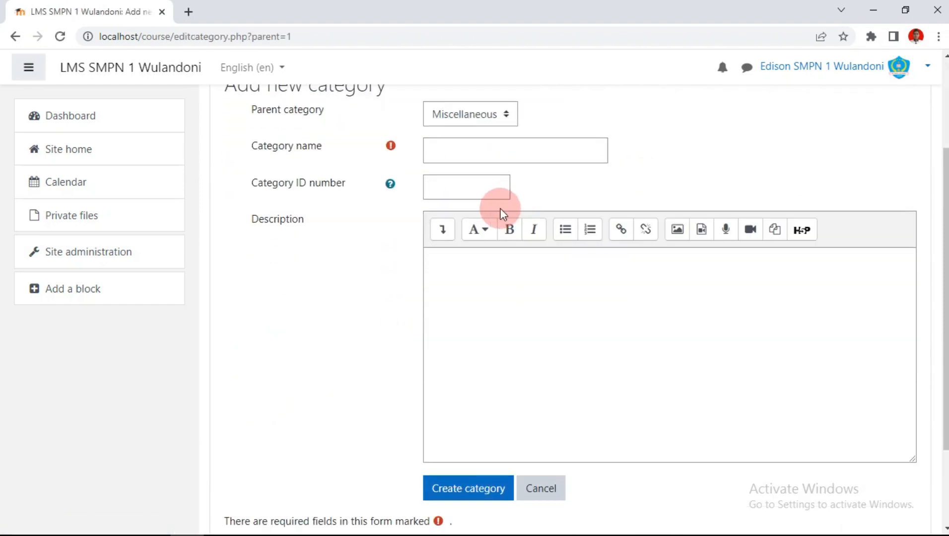
{"action": "left_click", "coordinate": [502, 117]}
{"action": "left_click", "coordinate": [465, 135]}
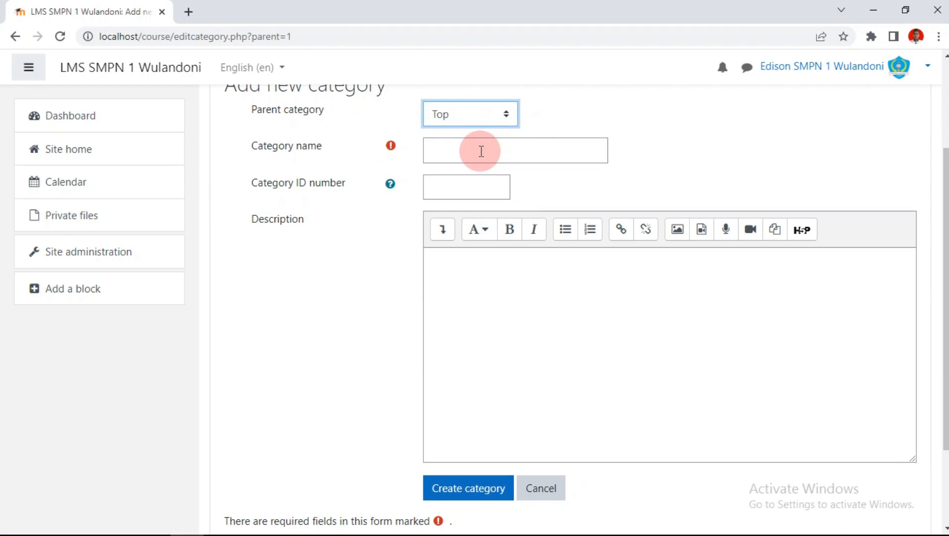
{"action": "left_click", "coordinate": [481, 152]}
{"action": "type", "text": "PE"}
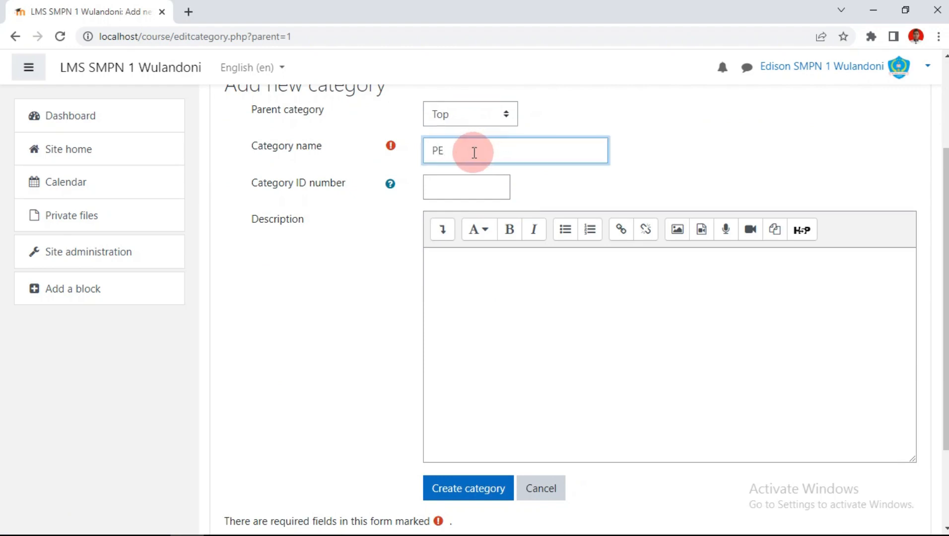
{"action": "type", "text": "MBELAJARAN IPA"}
{"action": "scroll", "coordinate": [434, 358], "scroll_direction": "down", "scroll_amount": 2}
{"action": "left_click", "coordinate": [435, 368]}
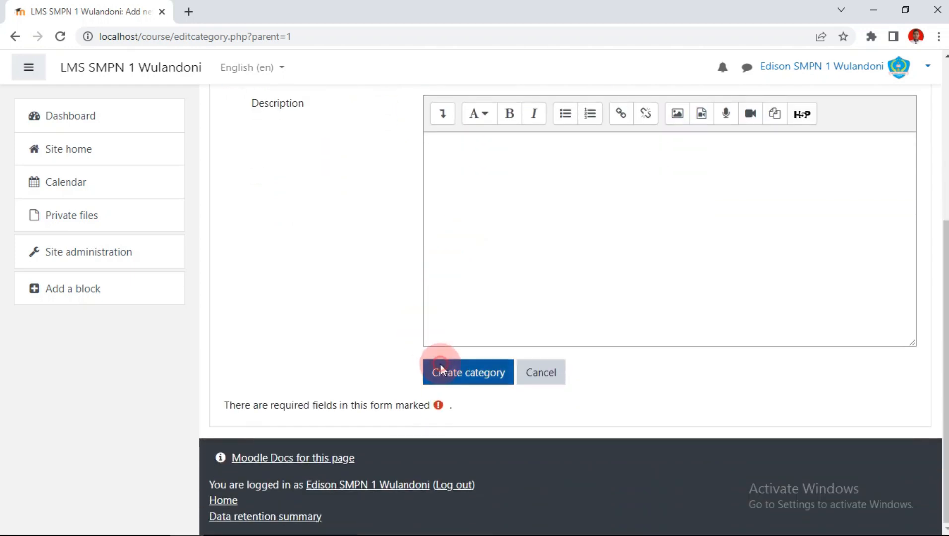
{"action": "scroll", "coordinate": [446, 372], "scroll_direction": "down", "scroll_amount": 2}
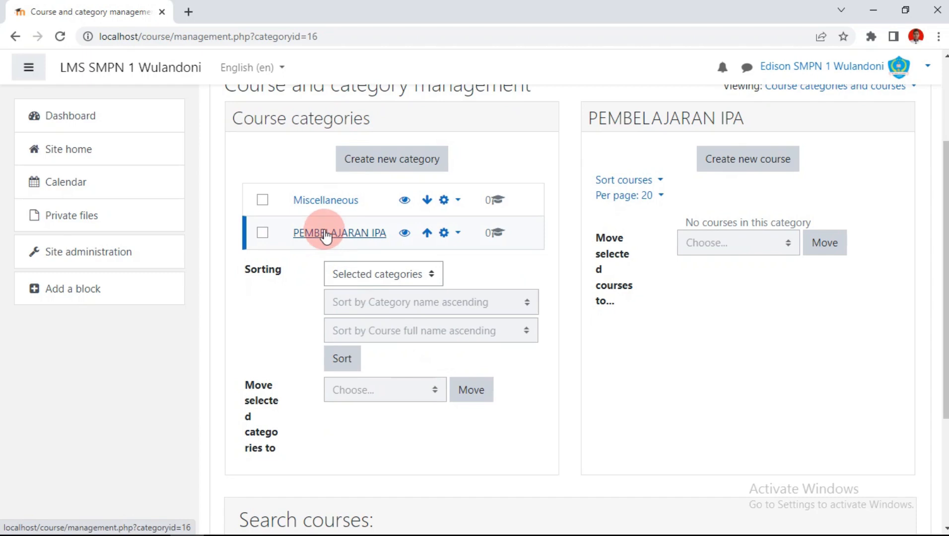
Step: Create the IPA KELAS 7 subcategory under PEMBELAJARAN IPA
{"action": "left_click", "coordinate": [373, 164]}
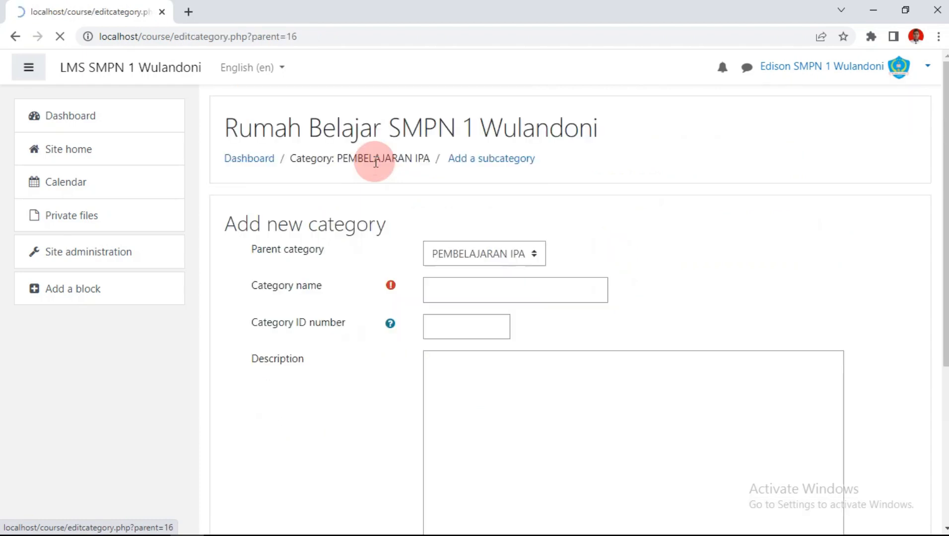
{"action": "scroll", "coordinate": [625, 171], "scroll_direction": "down", "scroll_amount": 1}
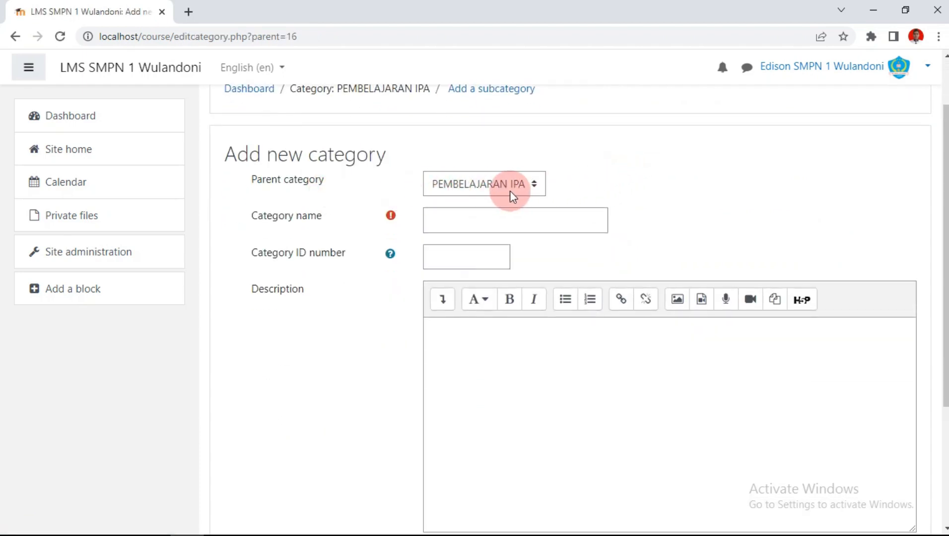
{"action": "left_click", "coordinate": [455, 219]}
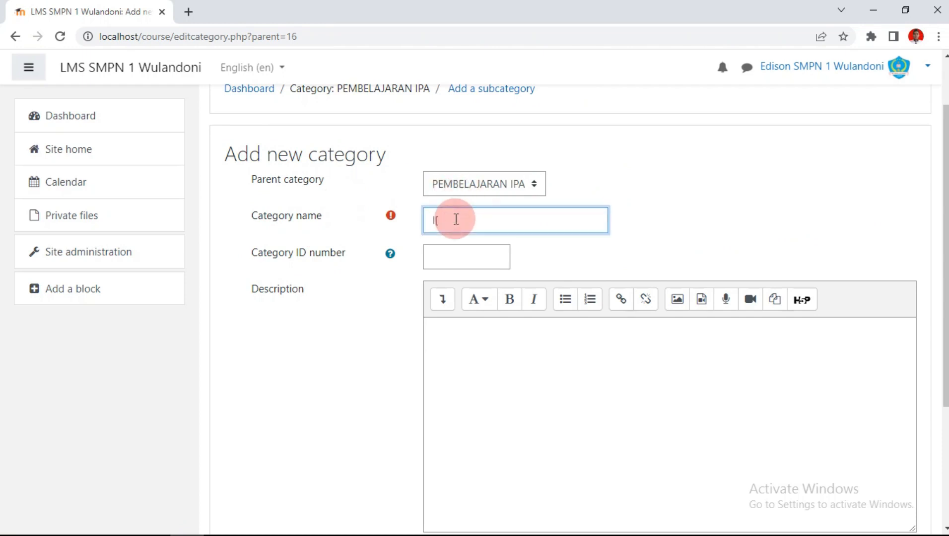
{"action": "type", "text": "IPA KELAS 7"}
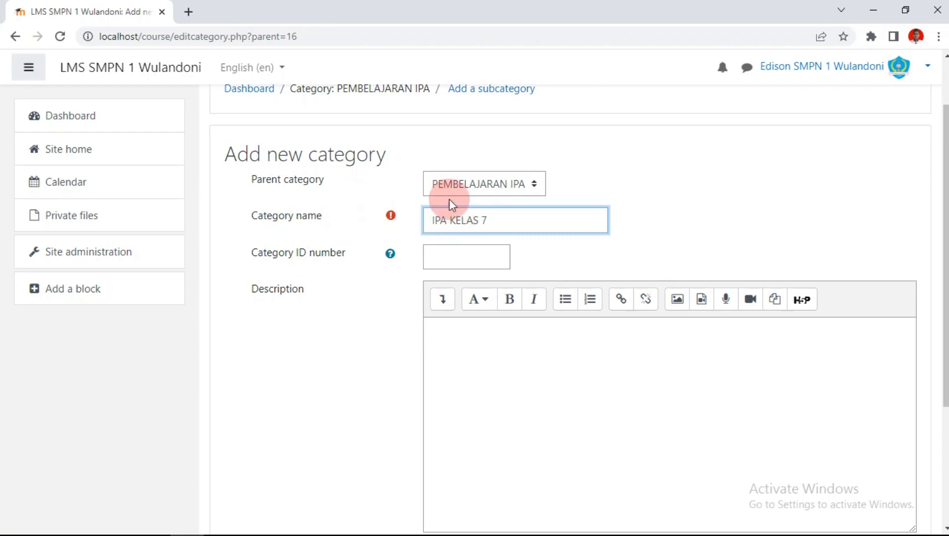
{"action": "scroll", "coordinate": [449, 205], "scroll_direction": "down", "scroll_amount": 5}
{"action": "left_click", "coordinate": [467, 372]}
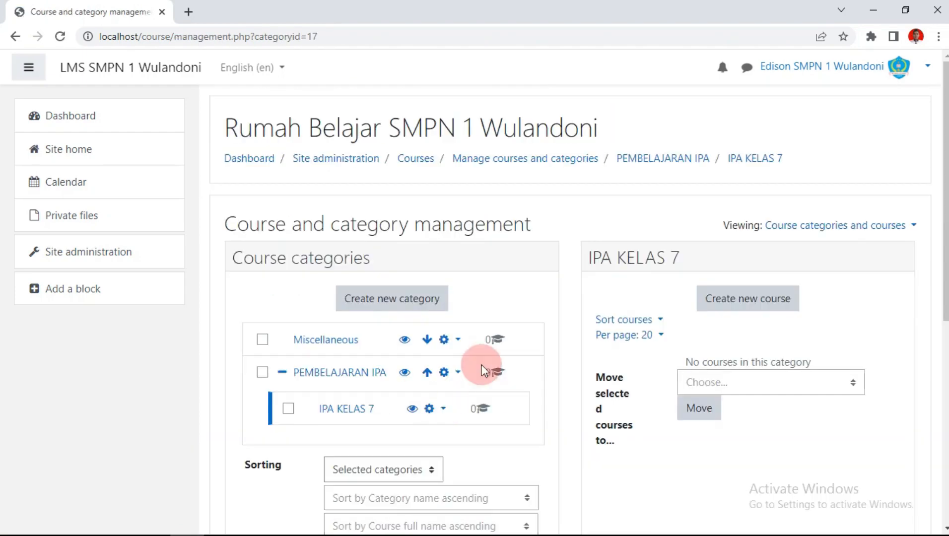
{"action": "scroll", "coordinate": [482, 257], "scroll_direction": "down", "scroll_amount": 3}
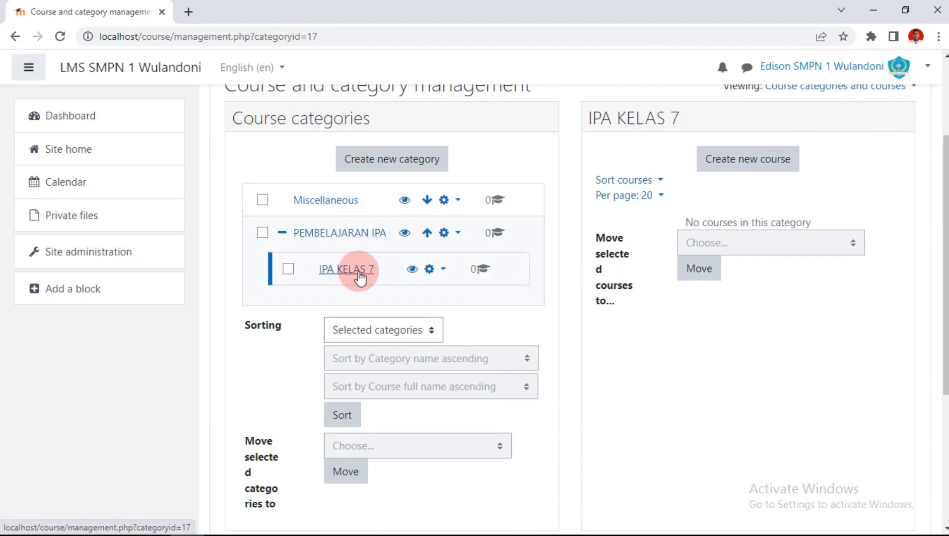
Step: Create the IPA KELAS 8 category with PEMBELAJARAN IPA as its parent
{"action": "left_click", "coordinate": [382, 168]}
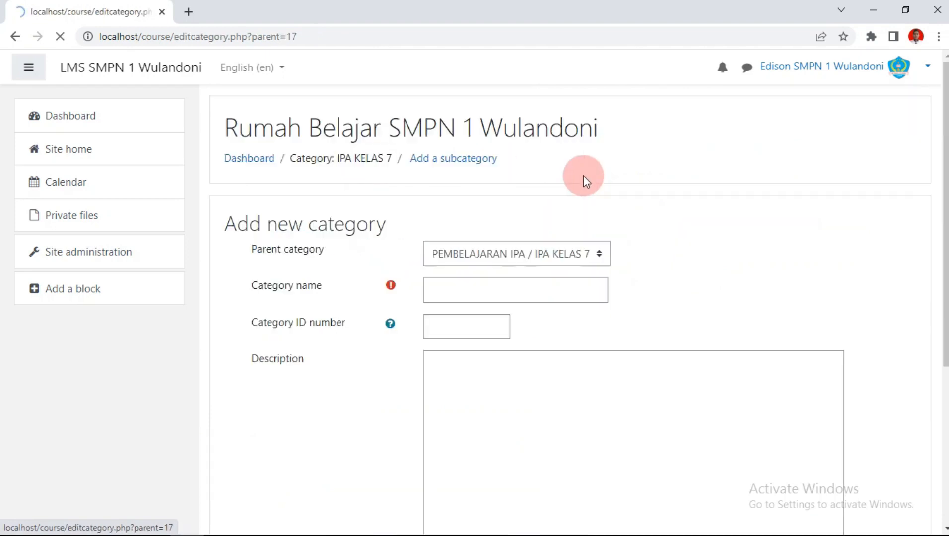
{"action": "scroll", "coordinate": [584, 175], "scroll_direction": "down", "scroll_amount": 3}
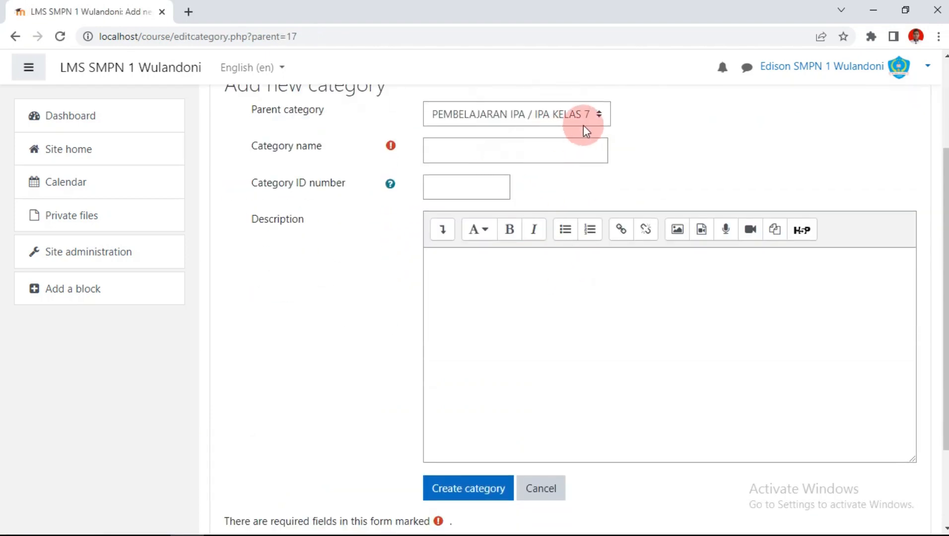
{"action": "left_click", "coordinate": [599, 116]}
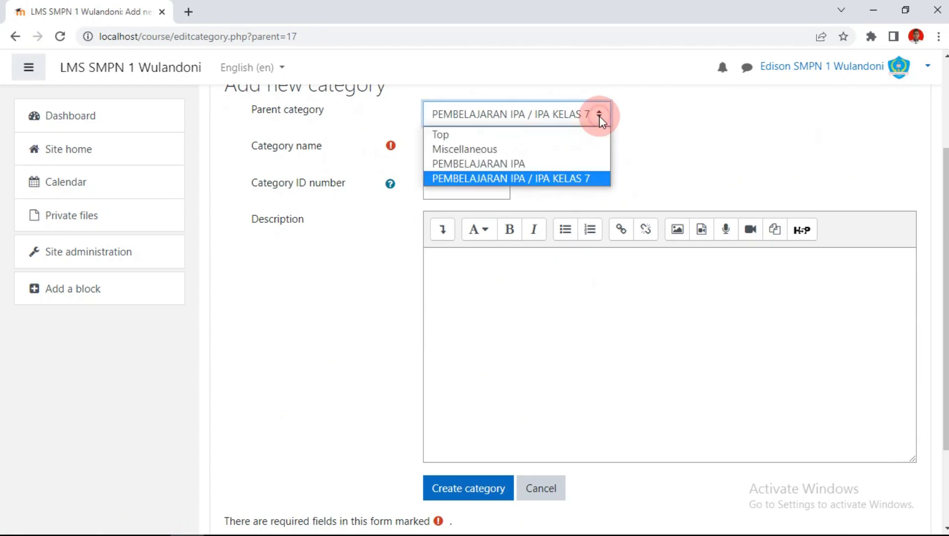
{"action": "left_click", "coordinate": [527, 164]}
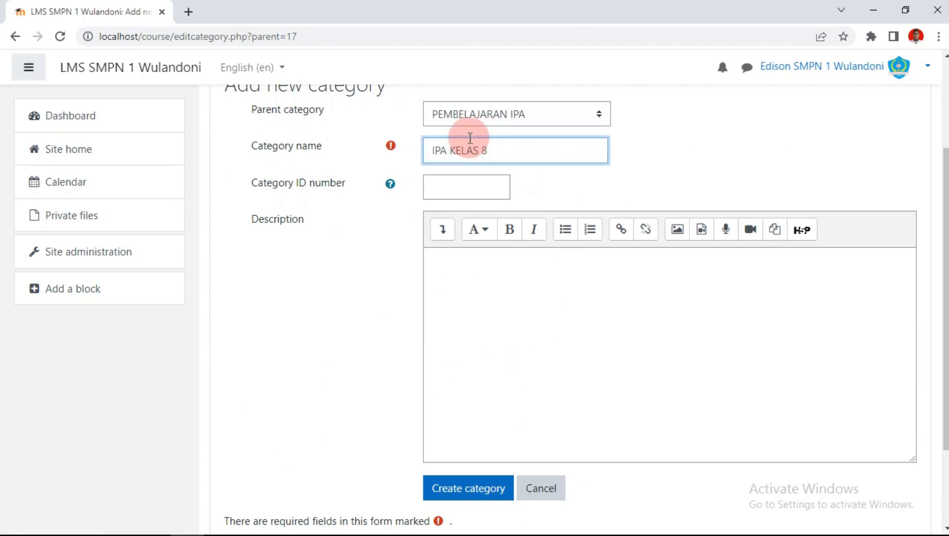
{"action": "left_click", "coordinate": [475, 491]}
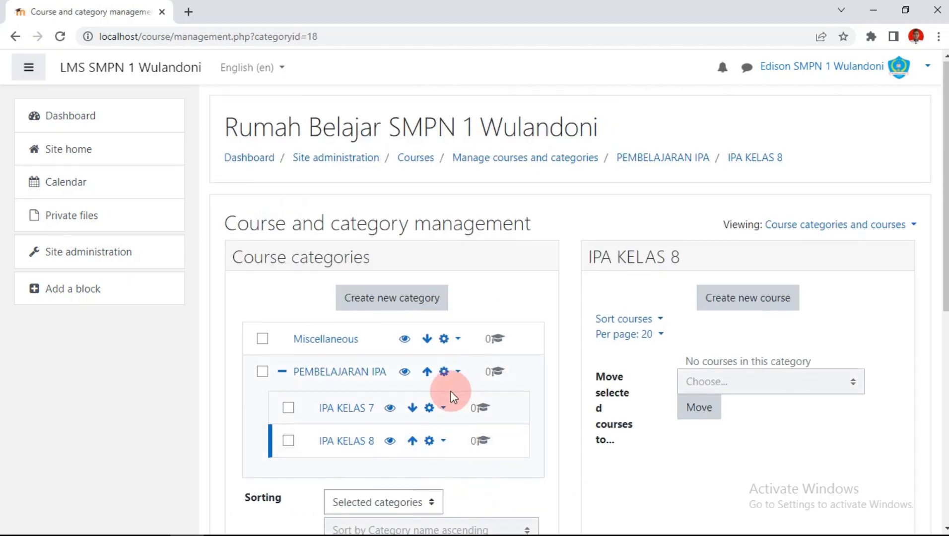
{"action": "scroll", "coordinate": [450, 391], "scroll_direction": "down", "scroll_amount": 1}
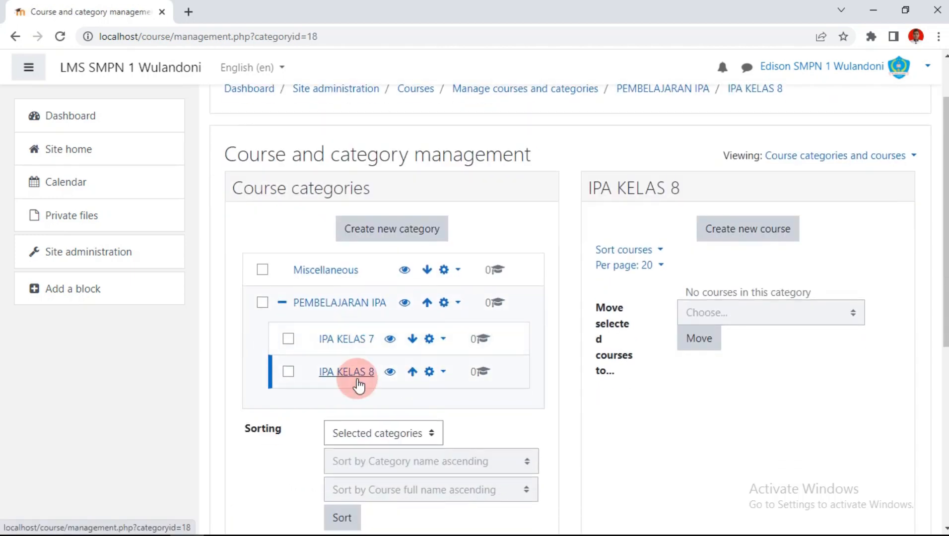
Step: Create the IPA KELAS 9 category with PEMBELAJARAN IPA as its parent
{"action": "left_click", "coordinate": [387, 233]}
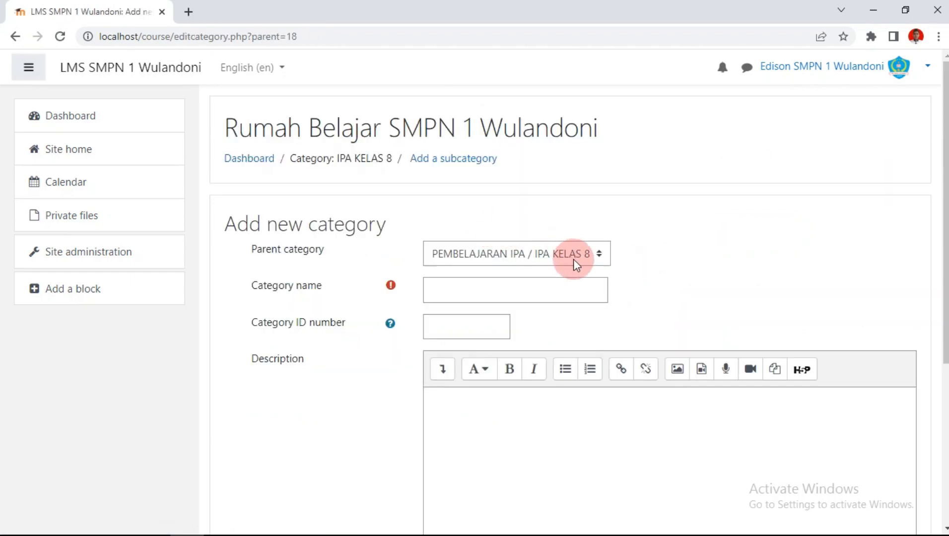
{"action": "left_click", "coordinate": [597, 257]}
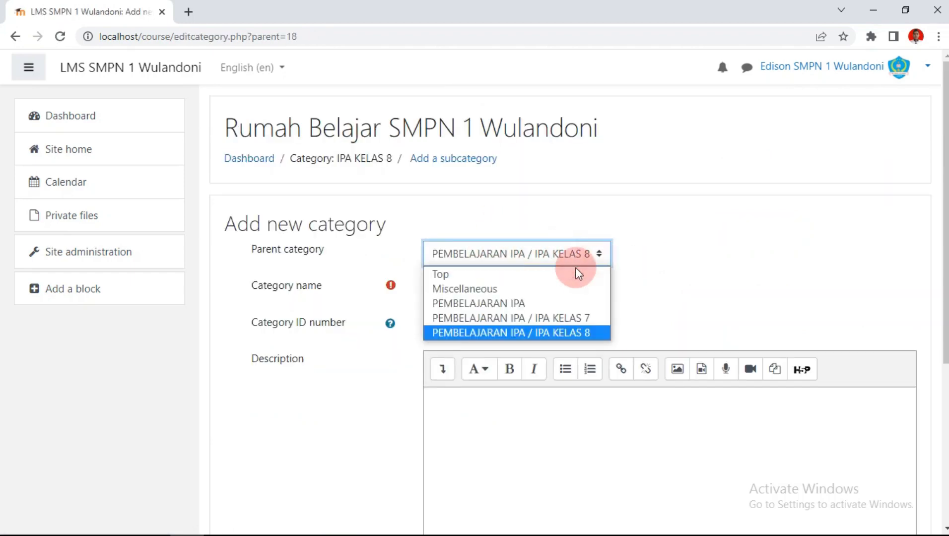
{"action": "left_click", "coordinate": [520, 299]}
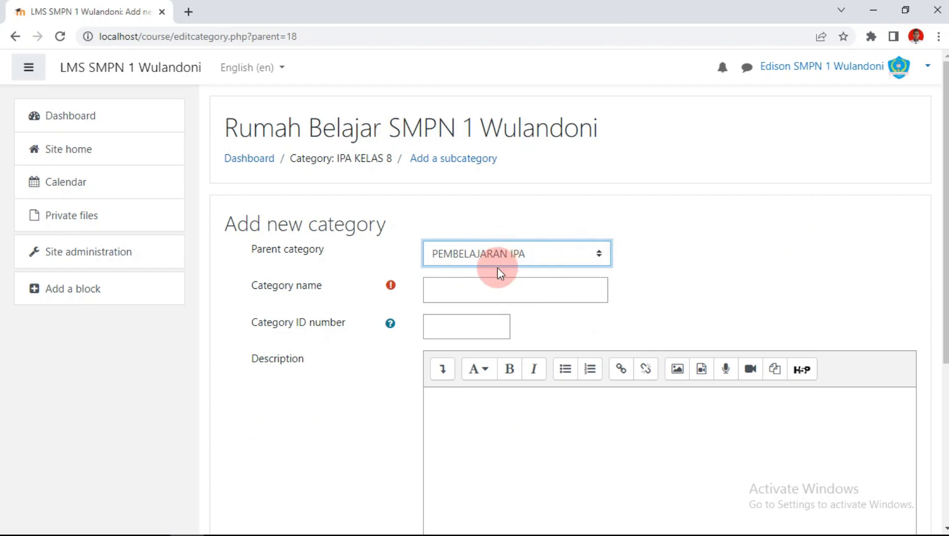
{"action": "left_click", "coordinate": [474, 285]}
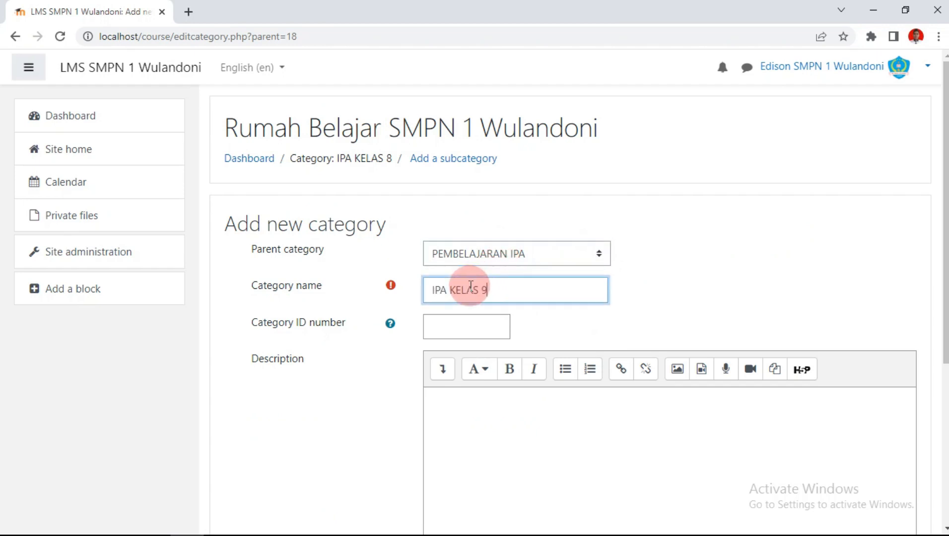
{"action": "scroll", "coordinate": [476, 293], "scroll_direction": "down", "scroll_amount": 5}
{"action": "left_click", "coordinate": [475, 384]}
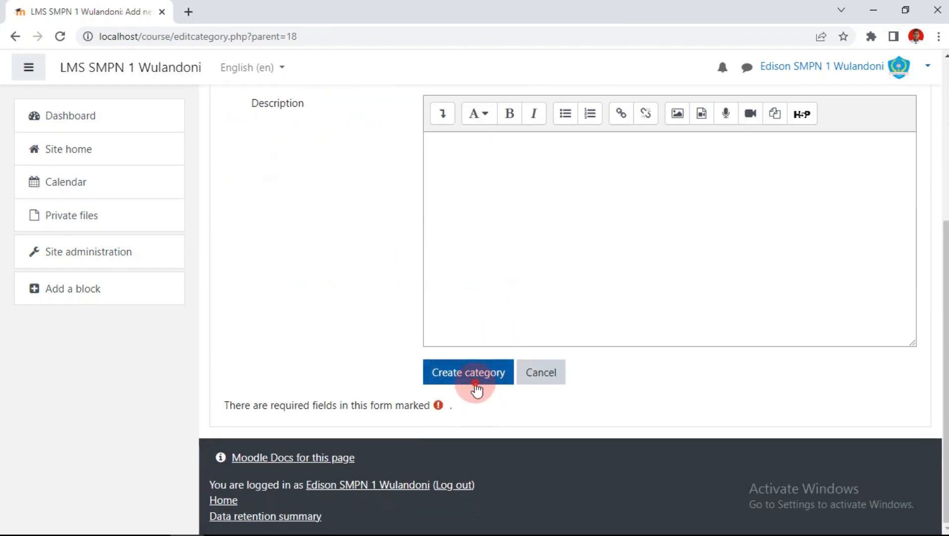
{"action": "scroll", "coordinate": [485, 374], "scroll_direction": "down", "scroll_amount": 2}
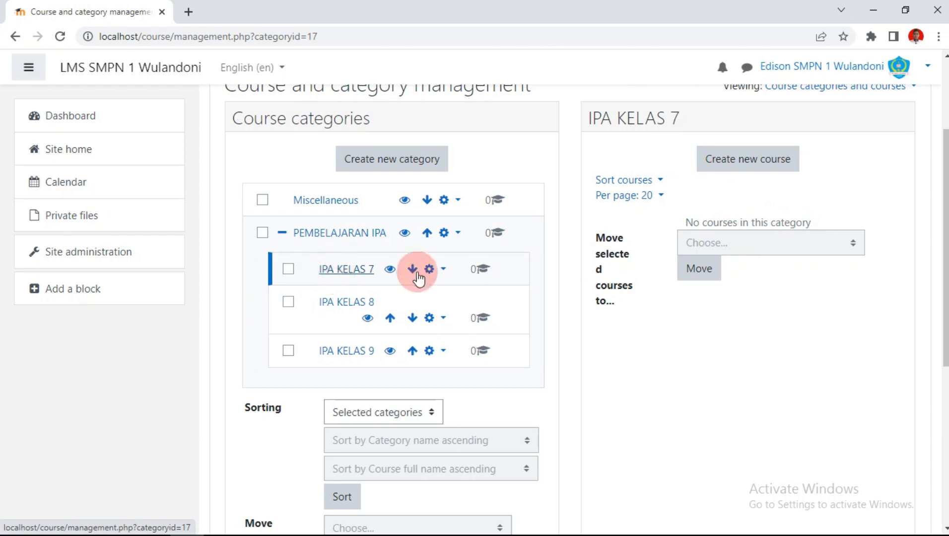
Step: Start a new course IPA KELAS 7A, short name 7A, in the IPA KELAS 7 category
{"action": "left_click", "coordinate": [727, 163]}
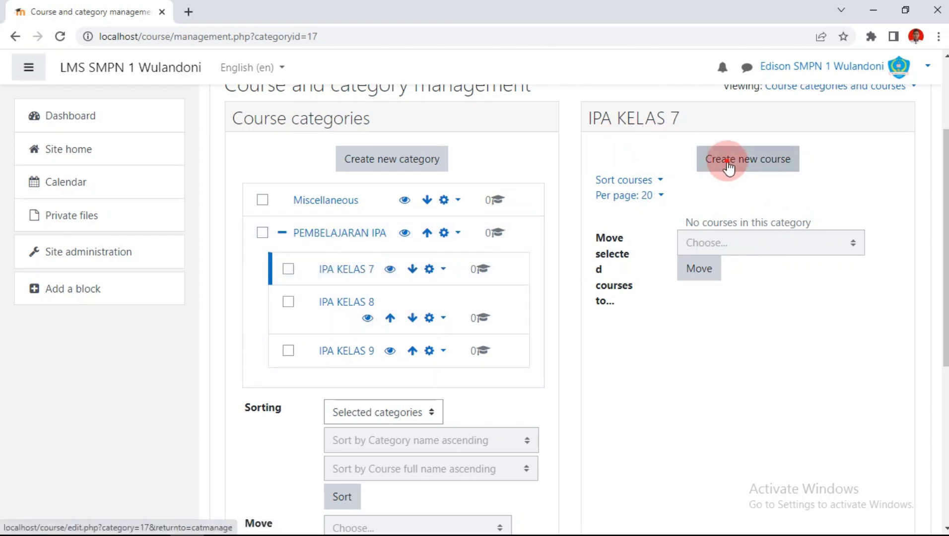
{"action": "scroll", "coordinate": [721, 168], "scroll_direction": "down", "scroll_amount": 3}
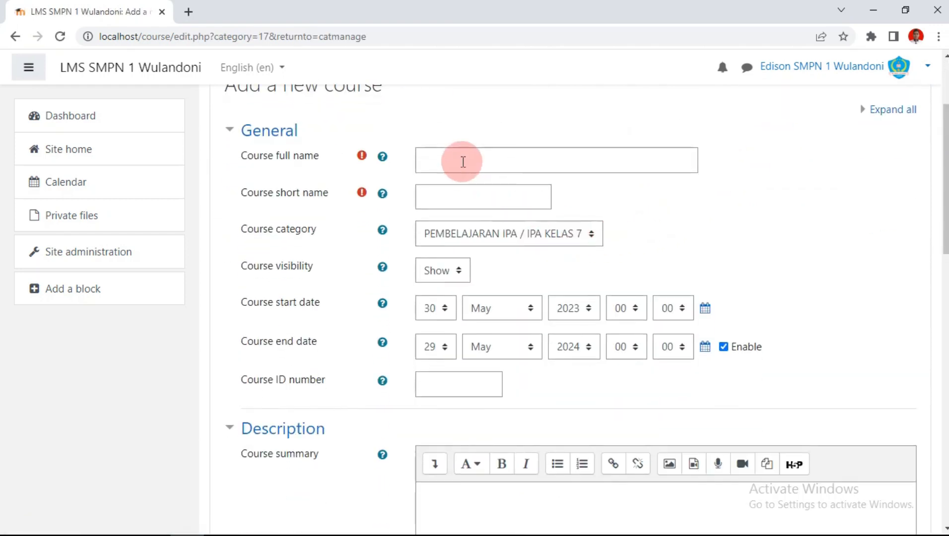
{"action": "left_click", "coordinate": [504, 238]}
{"action": "left_click", "coordinate": [471, 197]}
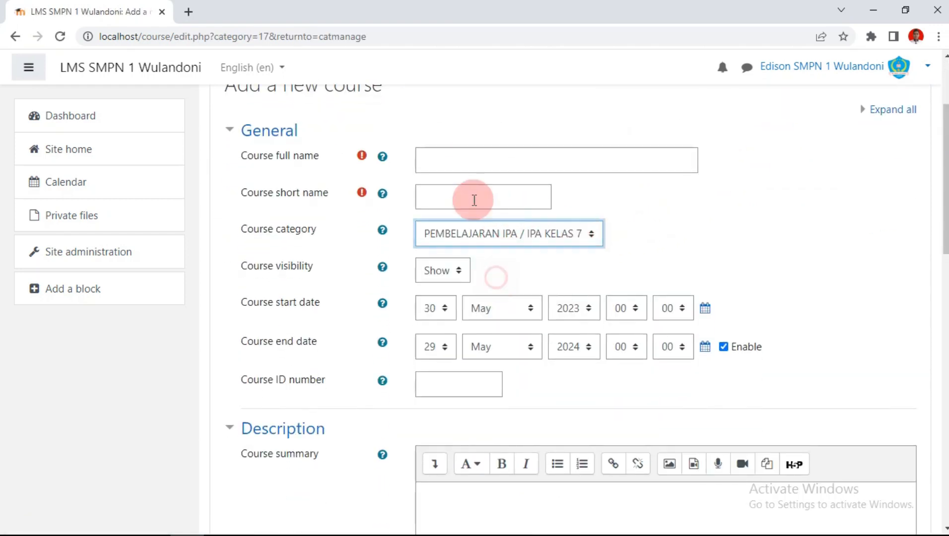
{"action": "left_click", "coordinate": [456, 159]}
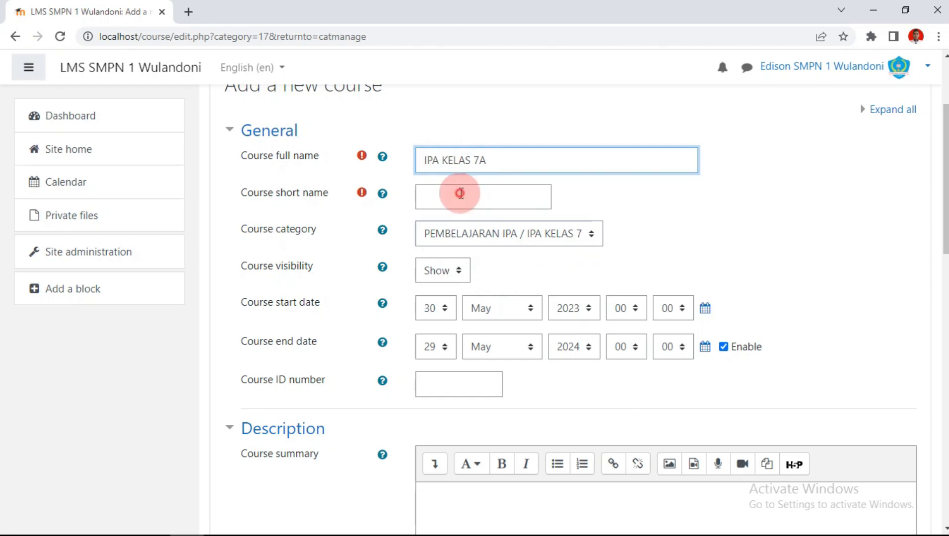
{"action": "left_click", "coordinate": [461, 194]}
Step: Disable the course end date and scroll down to the Course image area
{"action": "scroll", "coordinate": [467, 192], "scroll_direction": "down", "scroll_amount": 3}
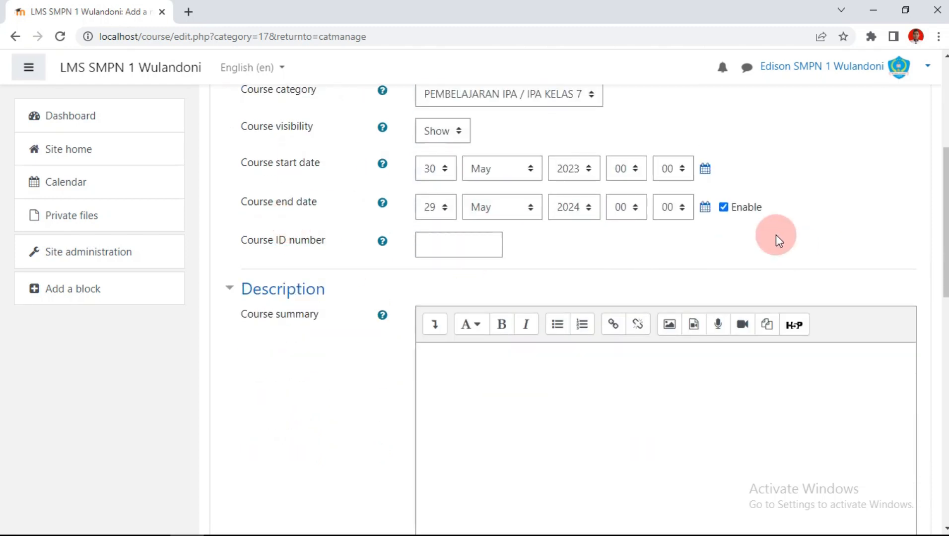
{"action": "left_click", "coordinate": [724, 209]}
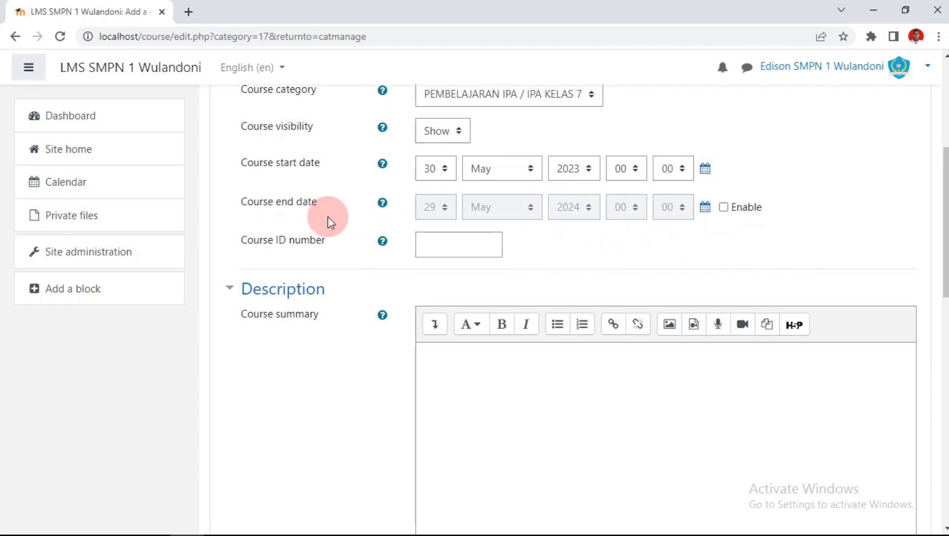
{"action": "scroll", "coordinate": [460, 187], "scroll_direction": "down", "scroll_amount": 3}
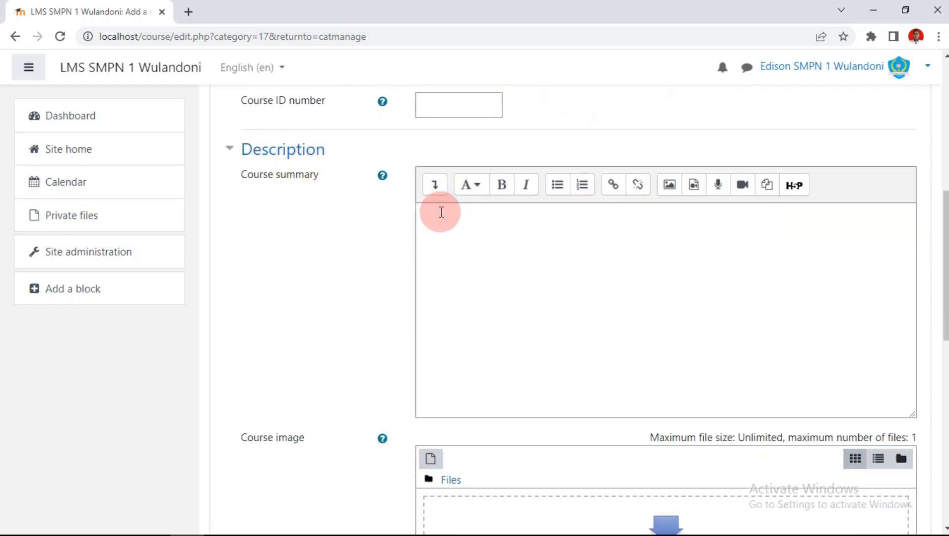
{"action": "scroll", "coordinate": [441, 212], "scroll_direction": "down", "scroll_amount": 3}
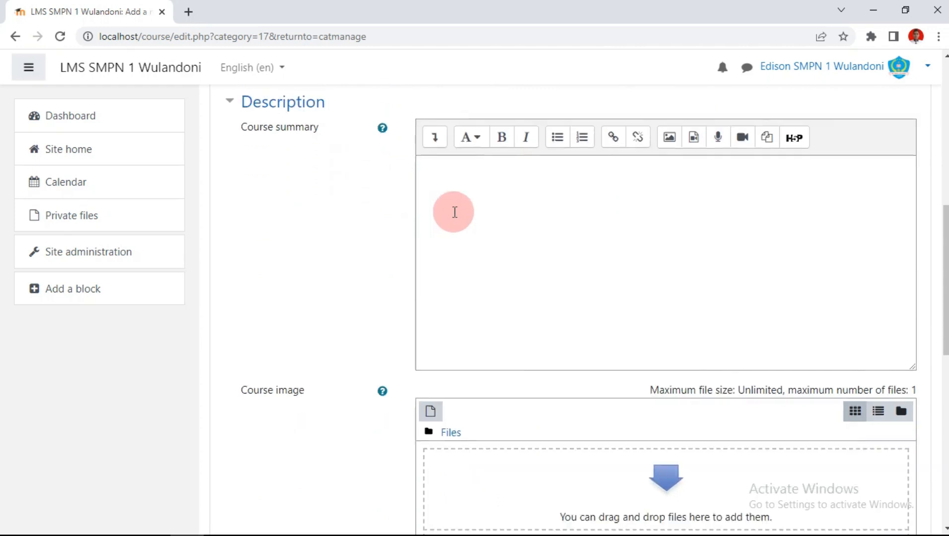
{"action": "scroll", "coordinate": [455, 212], "scroll_direction": "down", "scroll_amount": 3}
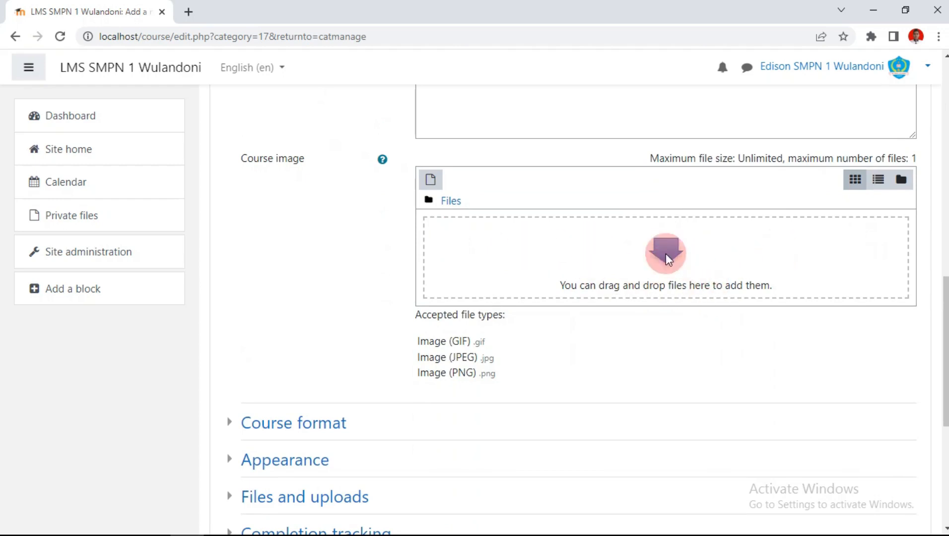
{"action": "left_click", "coordinate": [119, 523]}
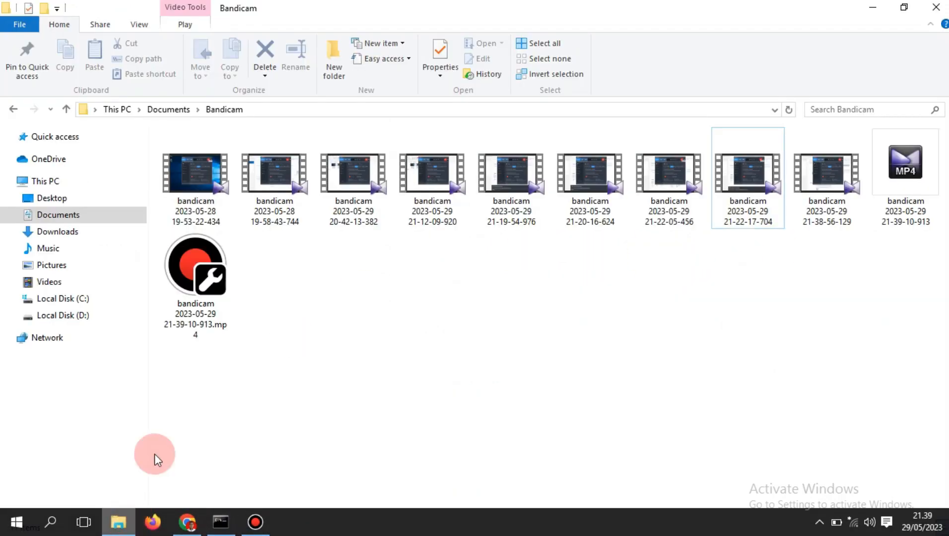
Step: Drag the blue emblem image from D:\BELAJAR DESAIN into the Course image drop zone
{"action": "left_click", "coordinate": [74, 299]}
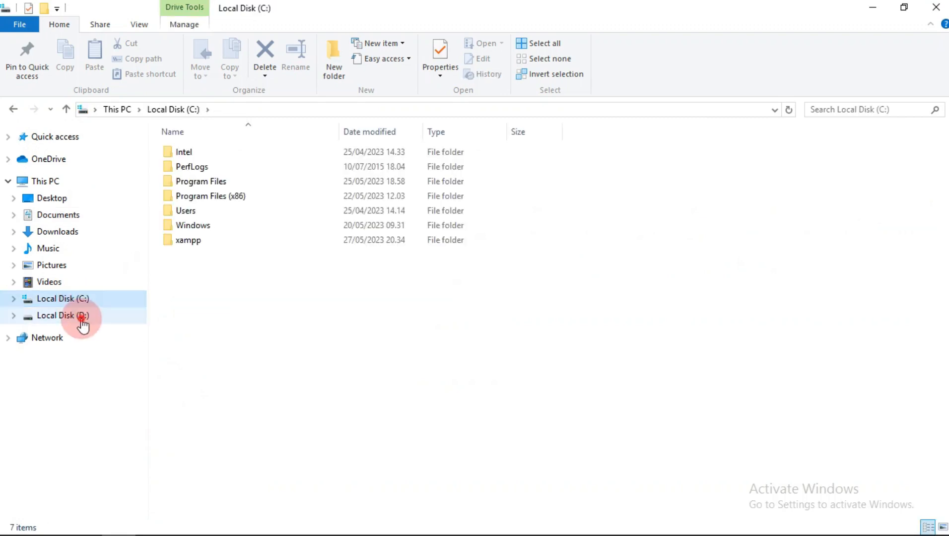
{"action": "left_click", "coordinate": [81, 320]}
{"action": "double_click", "coordinate": [271, 162]}
{"action": "left_click", "coordinate": [504, 203]}
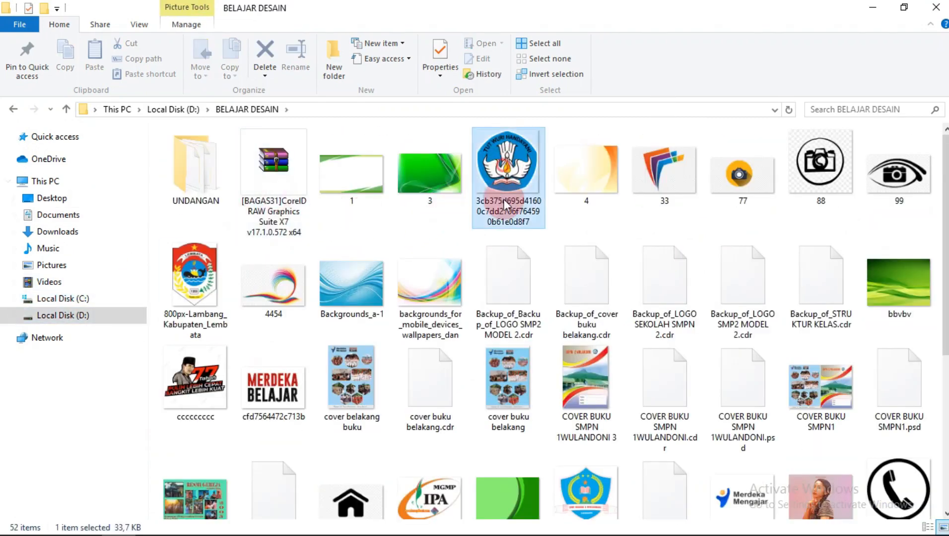
{"action": "left_click_drag", "start_coordinate": [503, 199], "coordinate": [655, 242]}
{"action": "scroll", "coordinate": [528, 277], "scroll_direction": "down", "scroll_amount": 3}
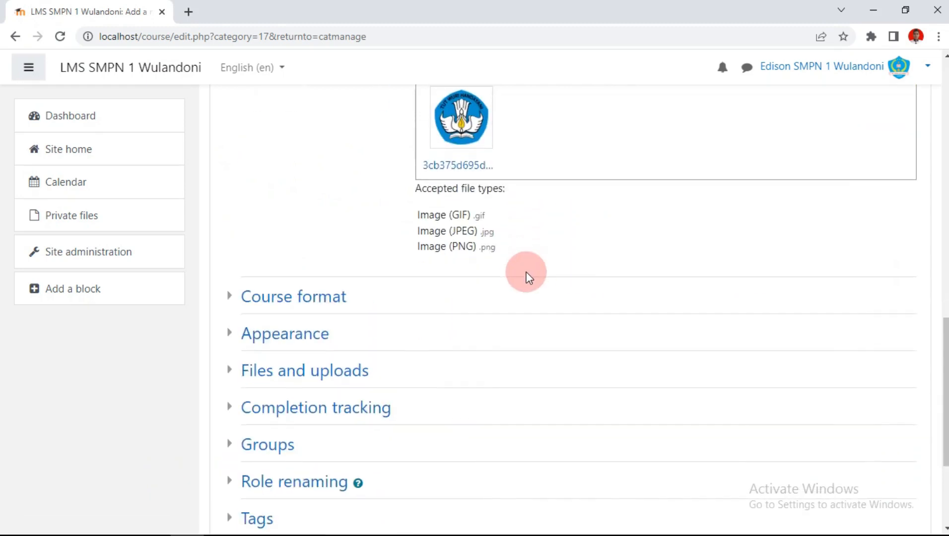
Step: Keep the Topics course format and set the number of sections to 5
{"action": "left_click", "coordinate": [226, 300]}
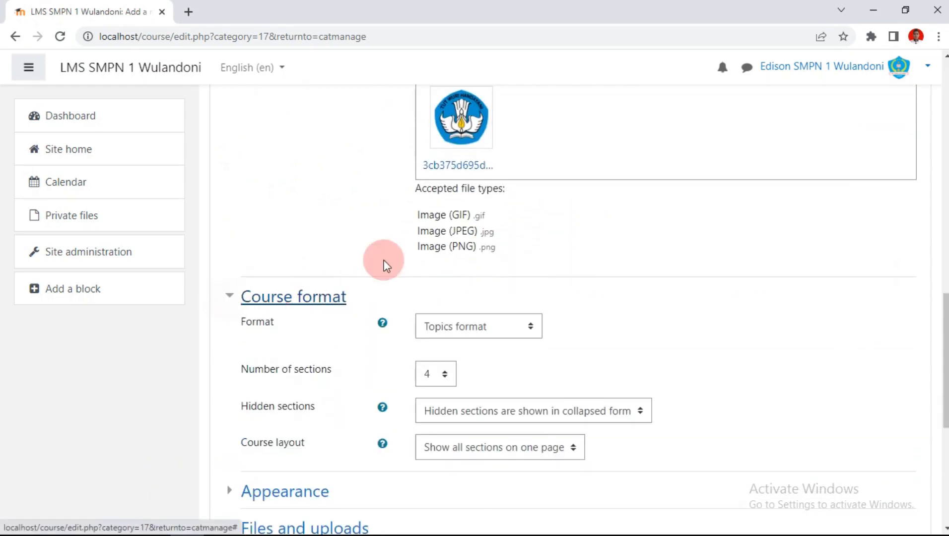
{"action": "scroll", "coordinate": [385, 265], "scroll_direction": "down", "scroll_amount": 3}
{"action": "left_click", "coordinate": [534, 189]}
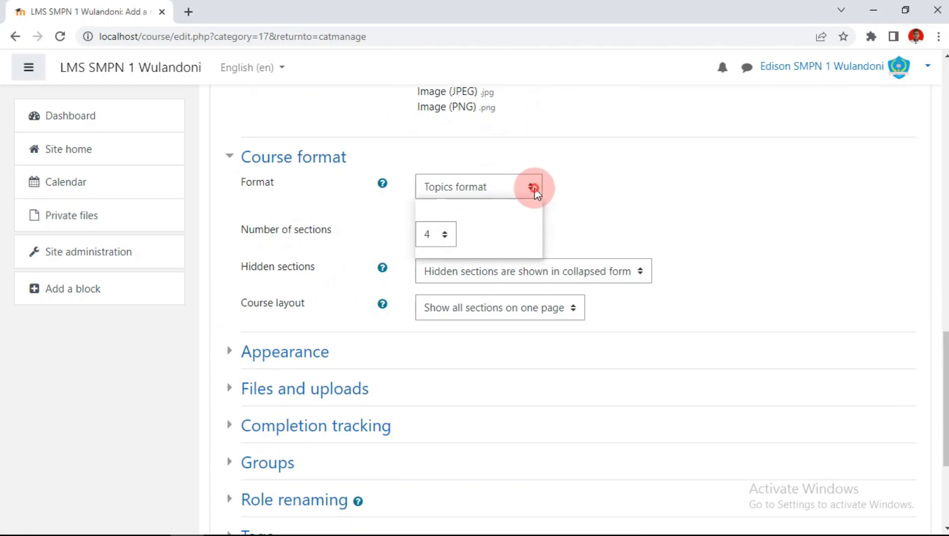
{"action": "left_click", "coordinate": [481, 235]}
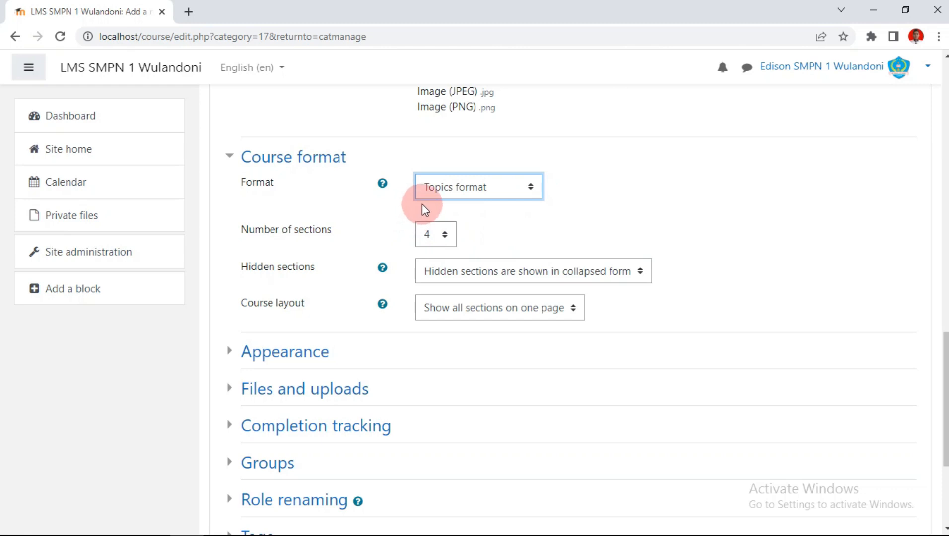
{"action": "left_click", "coordinate": [445, 235]}
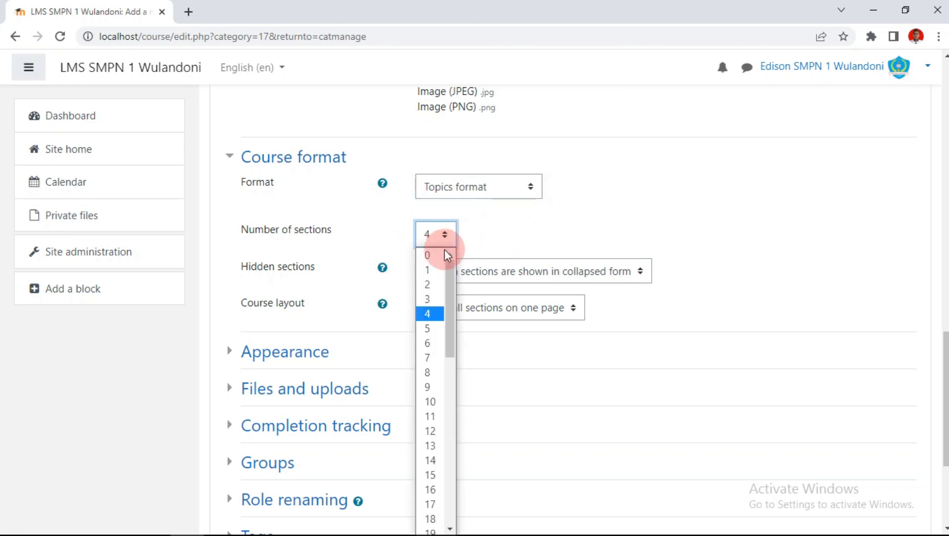
{"action": "left_click", "coordinate": [435, 329]}
{"action": "scroll", "coordinate": [450, 255], "scroll_direction": "down", "scroll_amount": 1}
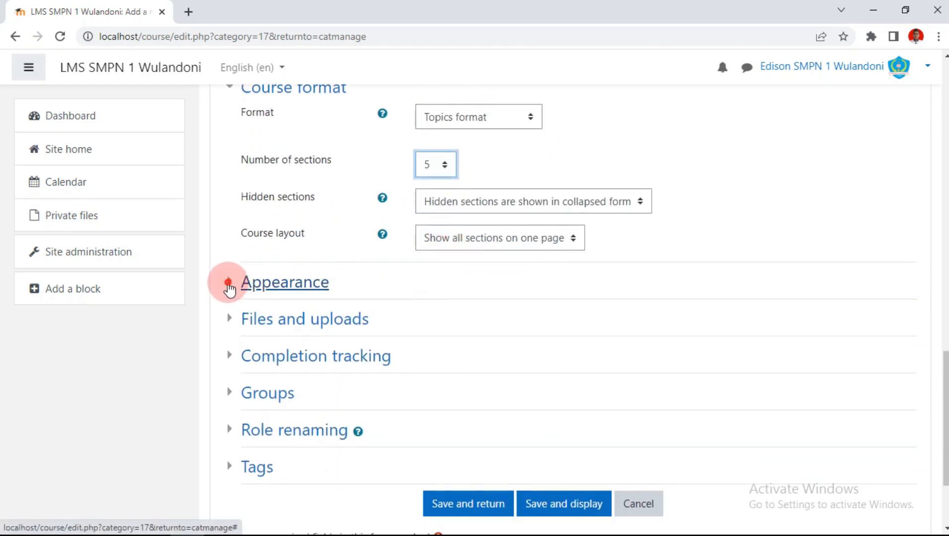
Step: Force Bahasa Indonesia as course language, show 2 announcements, and save the course
{"action": "left_click", "coordinate": [228, 283]}
{"action": "scroll", "coordinate": [445, 227], "scroll_direction": "down", "scroll_amount": 1}
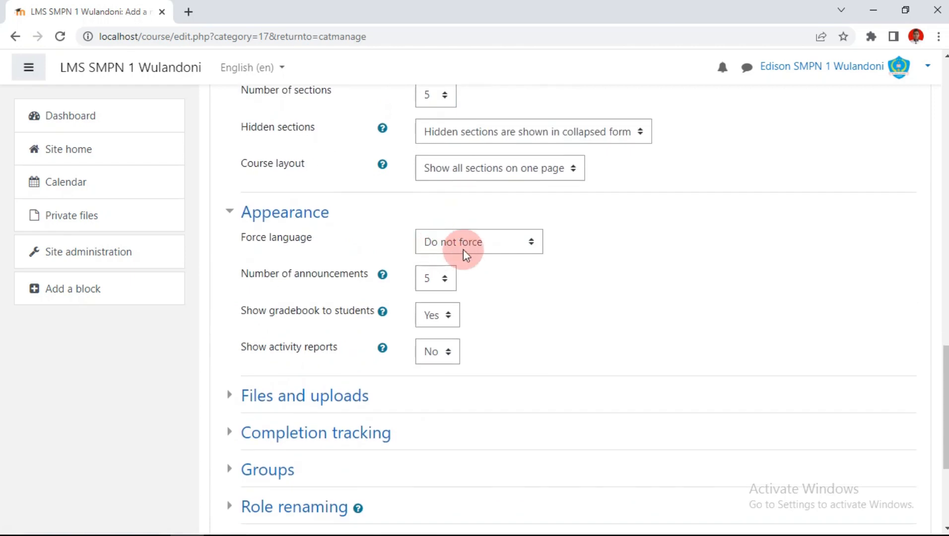
{"action": "left_click", "coordinate": [532, 242]}
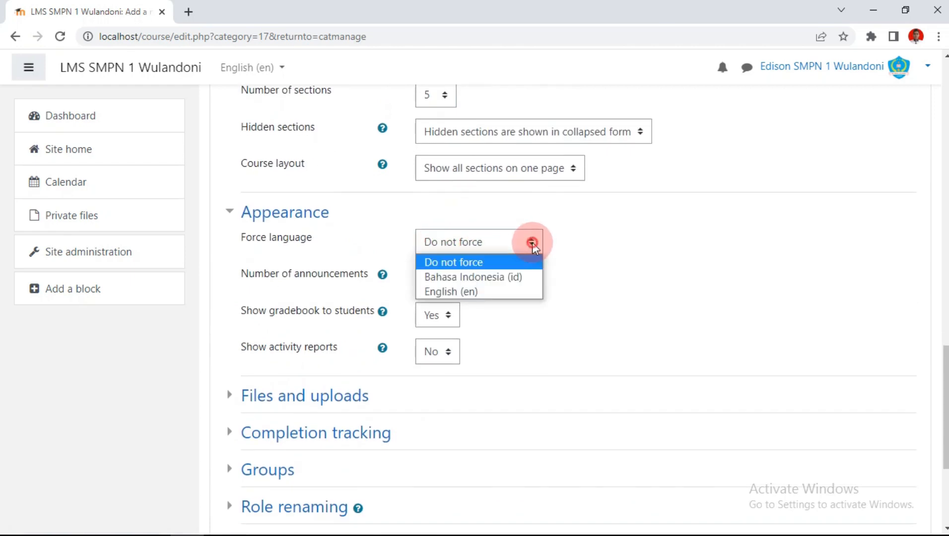
{"action": "left_click", "coordinate": [509, 277]}
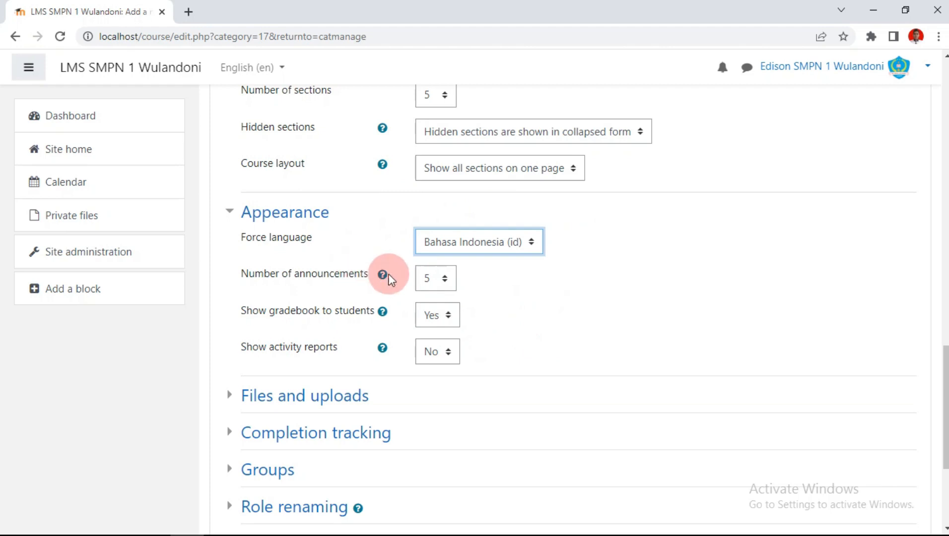
{"action": "left_click", "coordinate": [444, 277]}
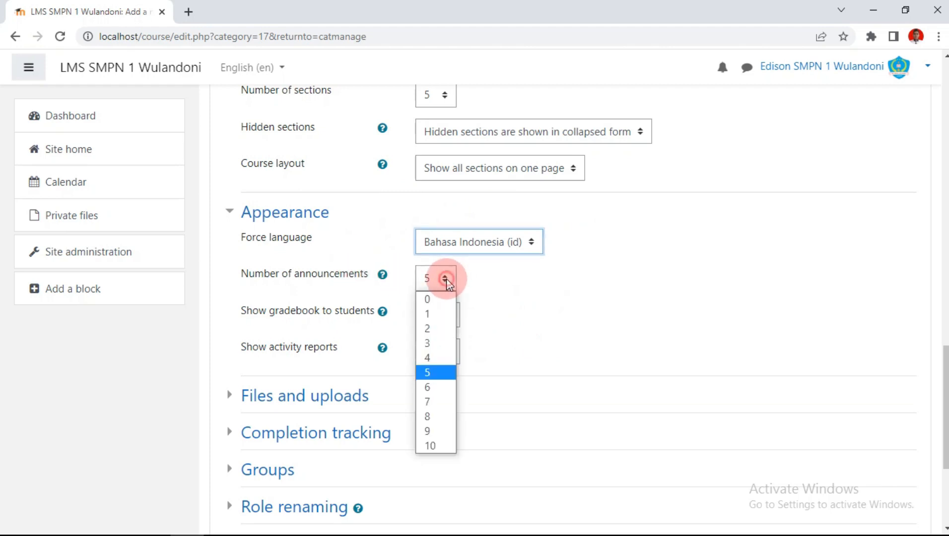
{"action": "left_click", "coordinate": [435, 328]}
{"action": "scroll", "coordinate": [546, 257], "scroll_direction": "down", "scroll_amount": 4}
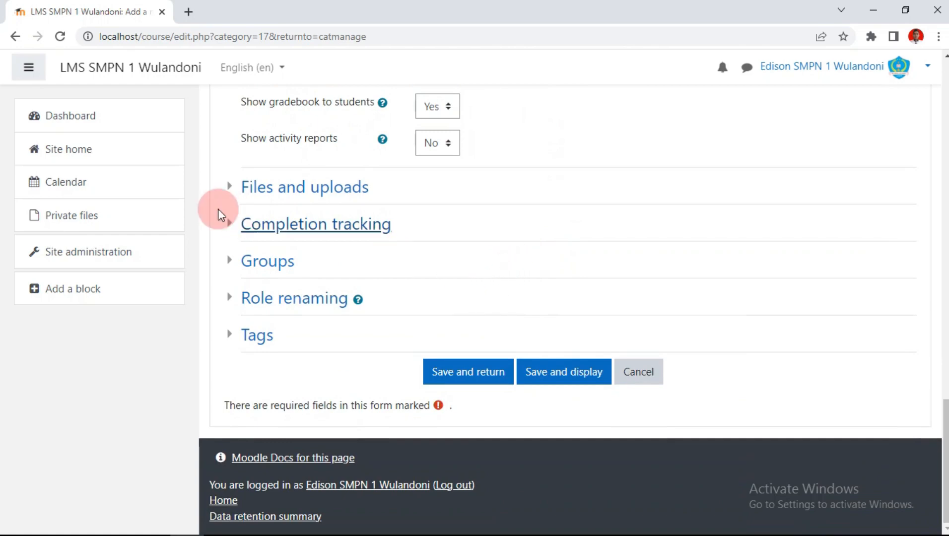
{"action": "left_click", "coordinate": [464, 381]}
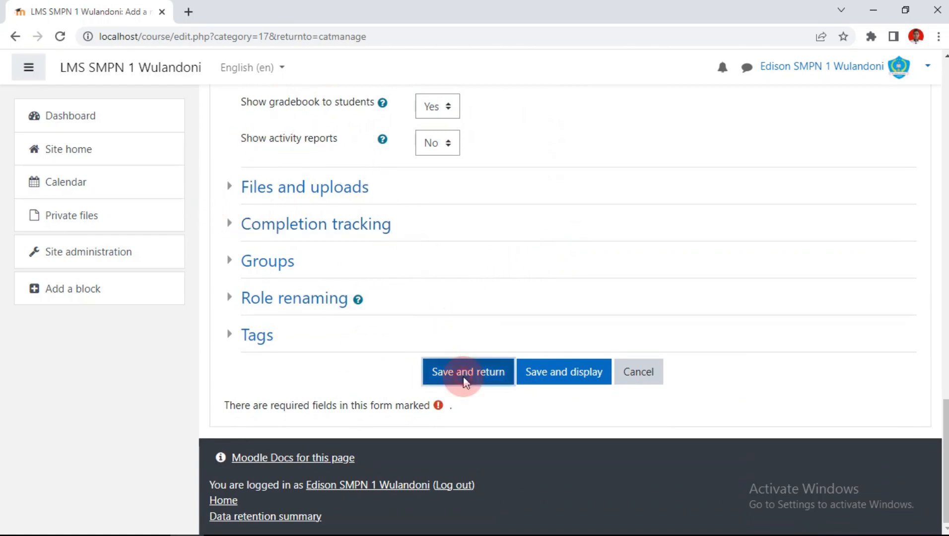
Step: Start a new course IPA KELAS 7B, short name 7B, with no end date
{"action": "scroll", "coordinate": [474, 264], "scroll_direction": "down", "scroll_amount": 4}
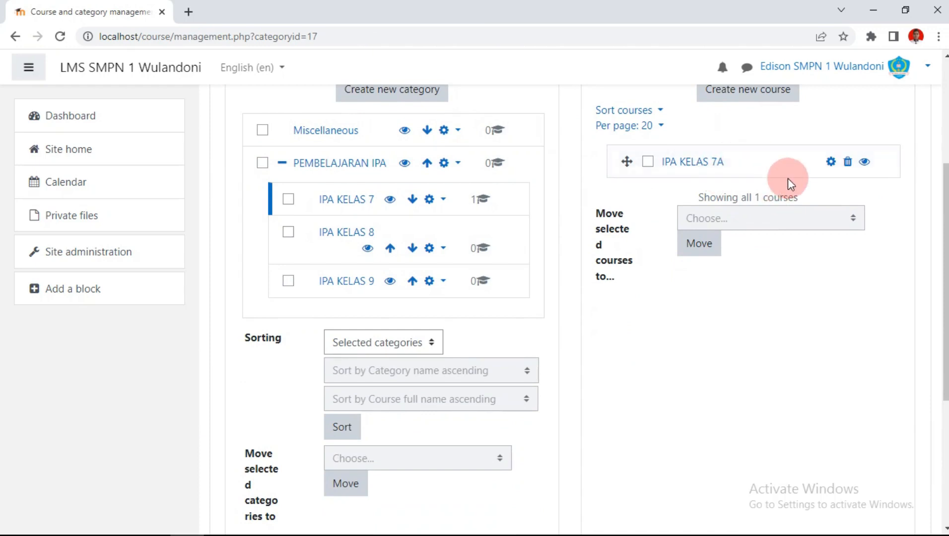
{"action": "scroll", "coordinate": [779, 168], "scroll_direction": "up", "scroll_amount": 1}
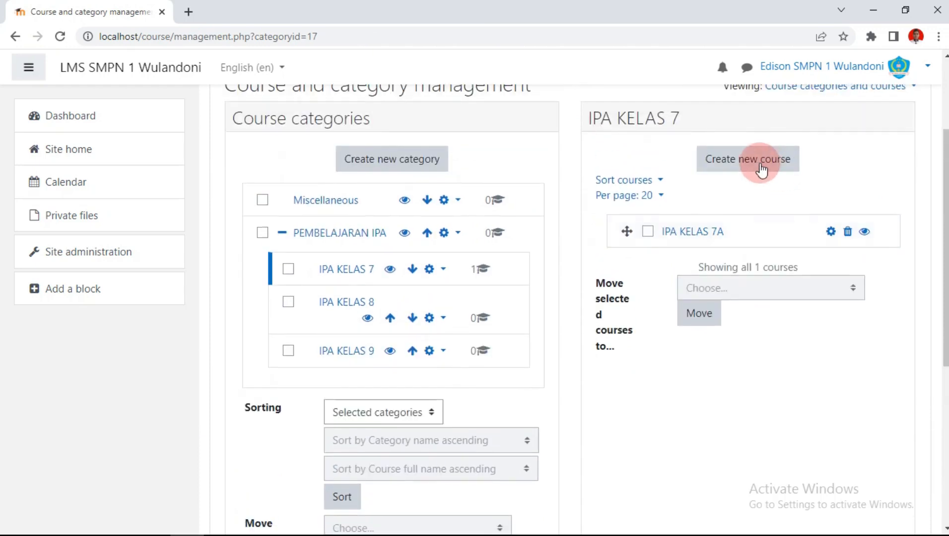
{"action": "left_click", "coordinate": [755, 165]}
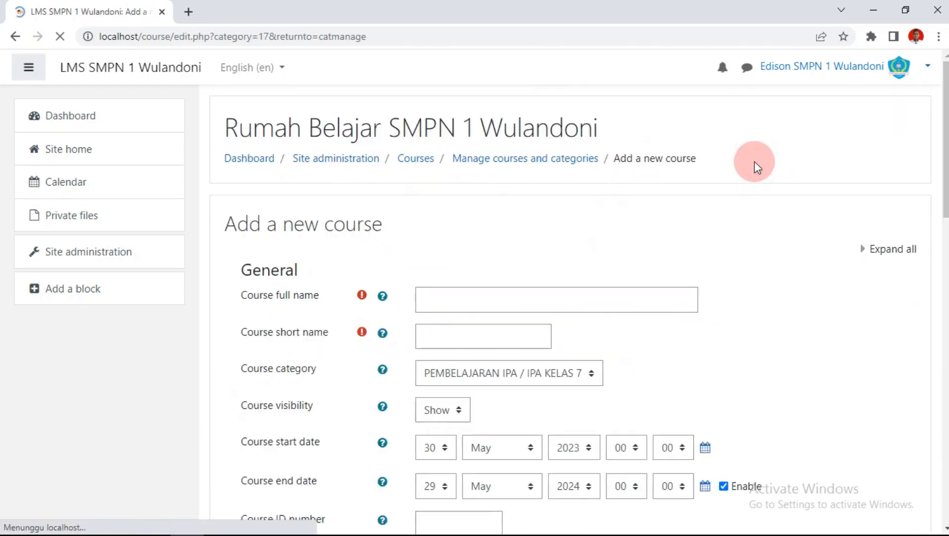
{"action": "scroll", "coordinate": [670, 201], "scroll_direction": "down", "scroll_amount": 3}
{"action": "left_click", "coordinate": [455, 161]}
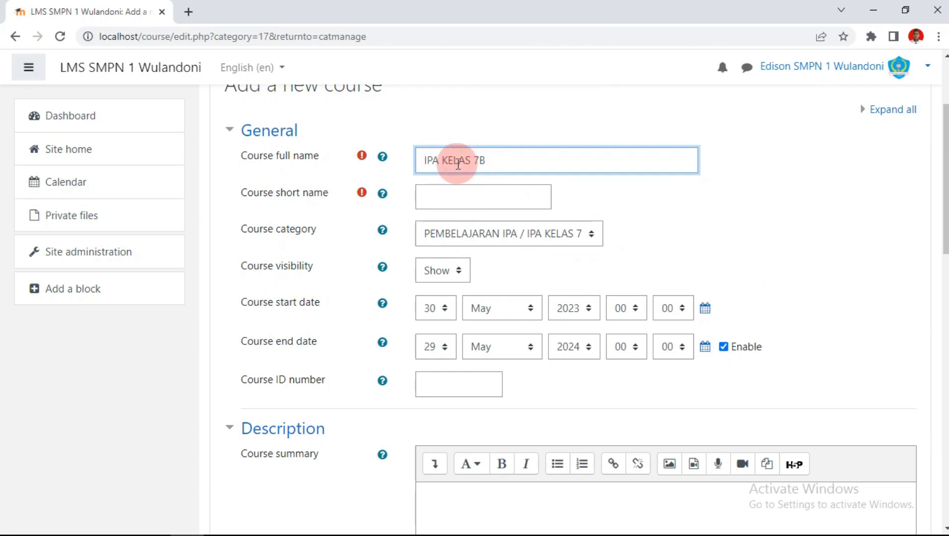
{"action": "left_click", "coordinate": [456, 194]}
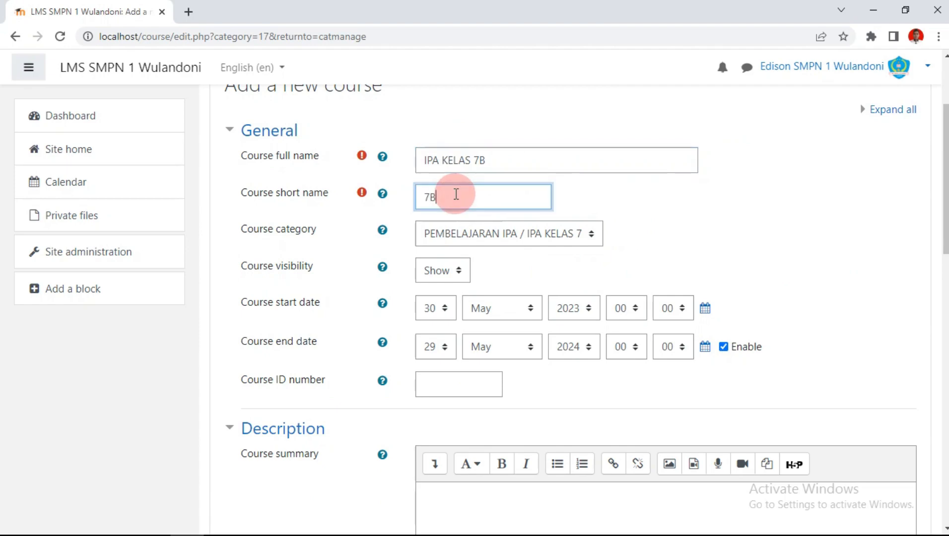
{"action": "scroll", "coordinate": [562, 248], "scroll_direction": "down", "scroll_amount": 4}
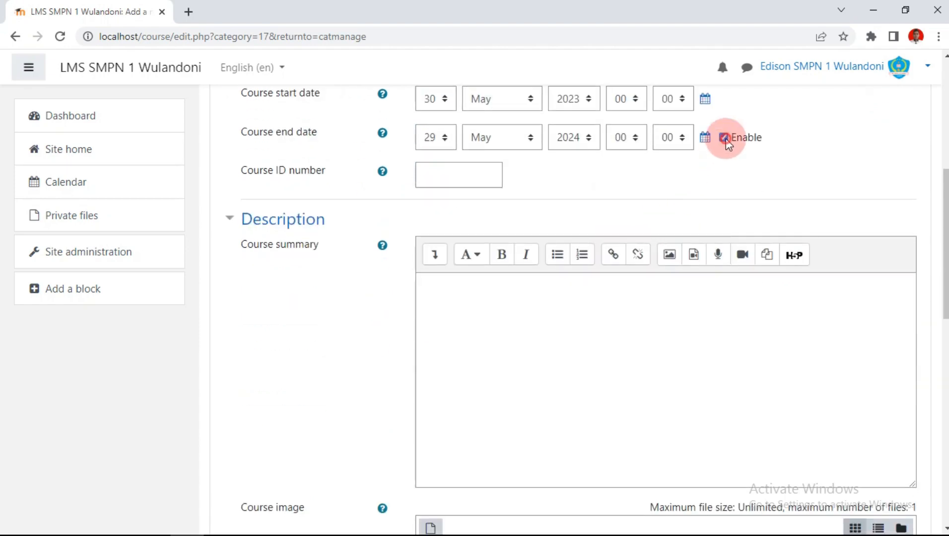
{"action": "left_click", "coordinate": [724, 138]}
{"action": "scroll", "coordinate": [646, 193], "scroll_direction": "down", "scroll_amount": 7}
Step: Upload the school logo as the IPA KELAS 7B course image
{"action": "mouse_move", "coordinate": [220, 527]}
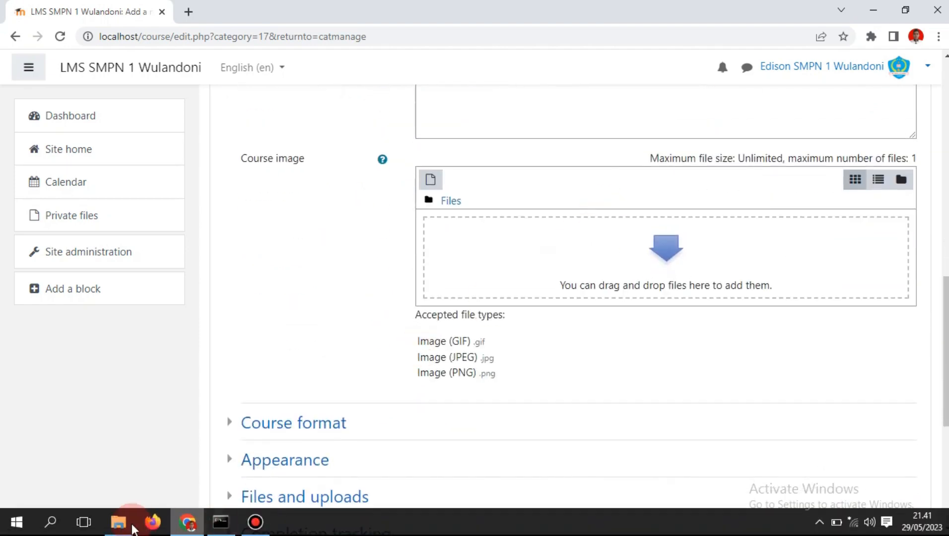
{"action": "left_click", "coordinate": [118, 521]}
{"action": "scroll", "coordinate": [470, 320], "scroll_direction": "down", "scroll_amount": 3}
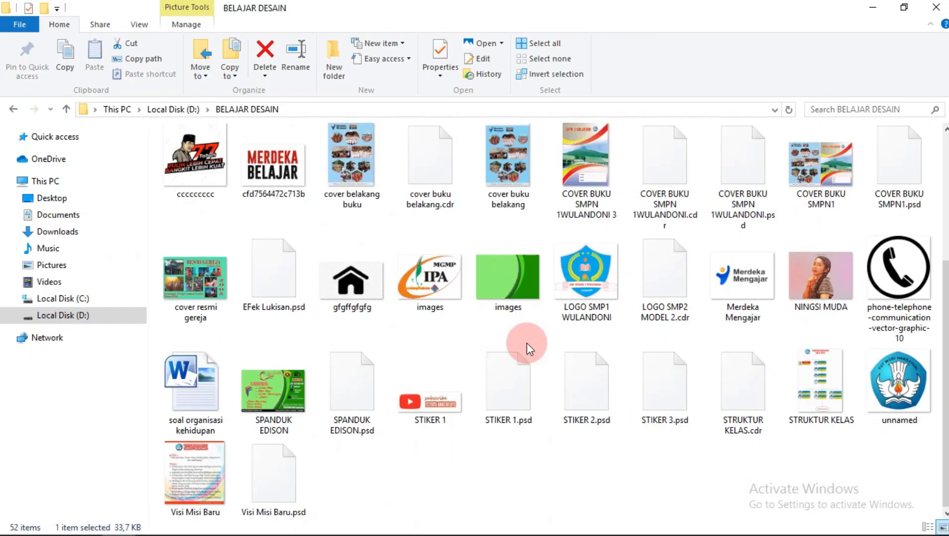
{"action": "left_click_drag", "start_coordinate": [583, 281], "coordinate": [568, 258]}
{"action": "scroll", "coordinate": [230, 249], "scroll_direction": "down", "scroll_amount": 2}
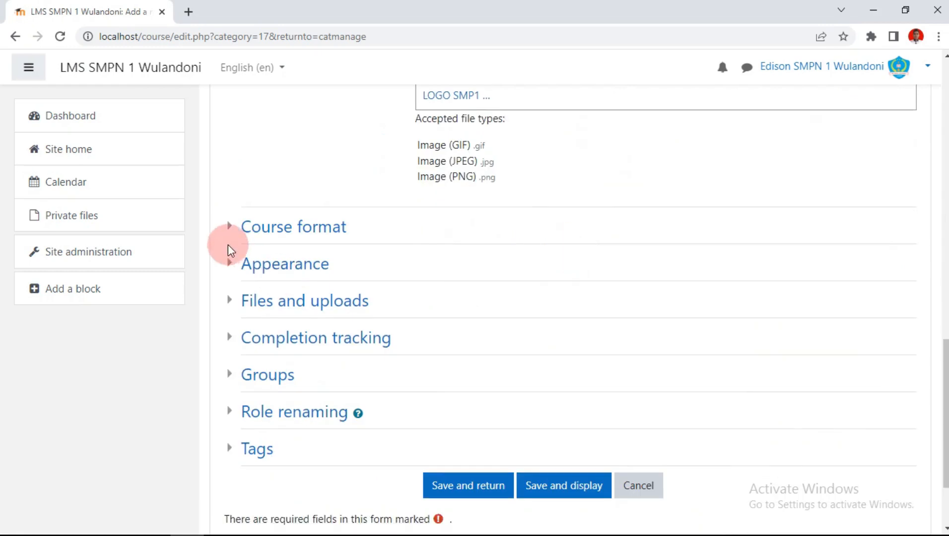
Step: Set 5 sections and 2 announcements, leave language unforced, and save the course
{"action": "left_click", "coordinate": [229, 227]}
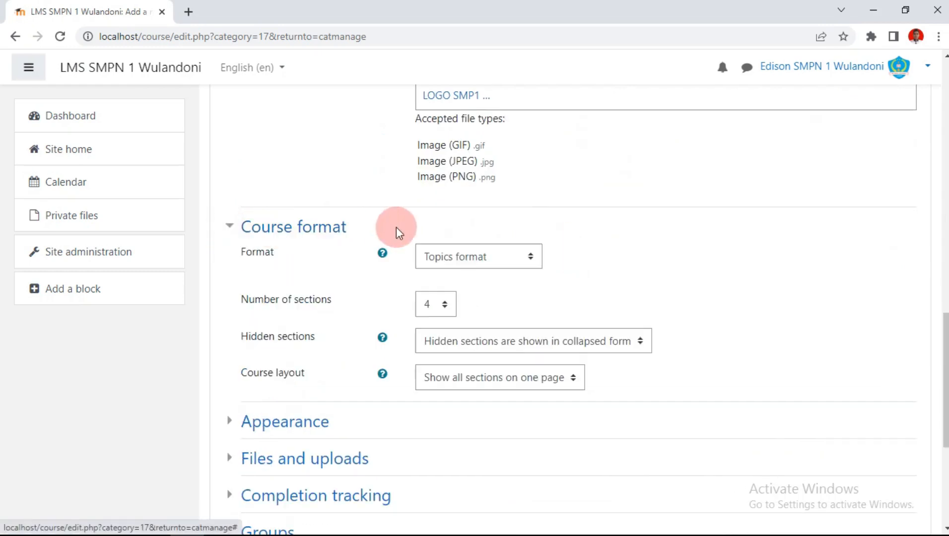
{"action": "left_click", "coordinate": [439, 304]}
{"action": "left_click", "coordinate": [432, 78]}
{"action": "scroll", "coordinate": [509, 212], "scroll_direction": "down", "scroll_amount": 5}
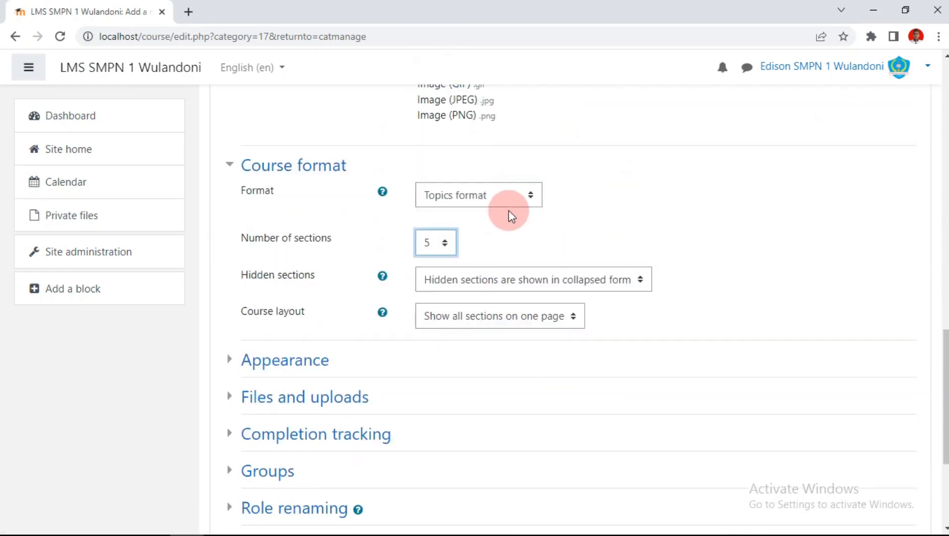
{"action": "left_click", "coordinate": [225, 213]}
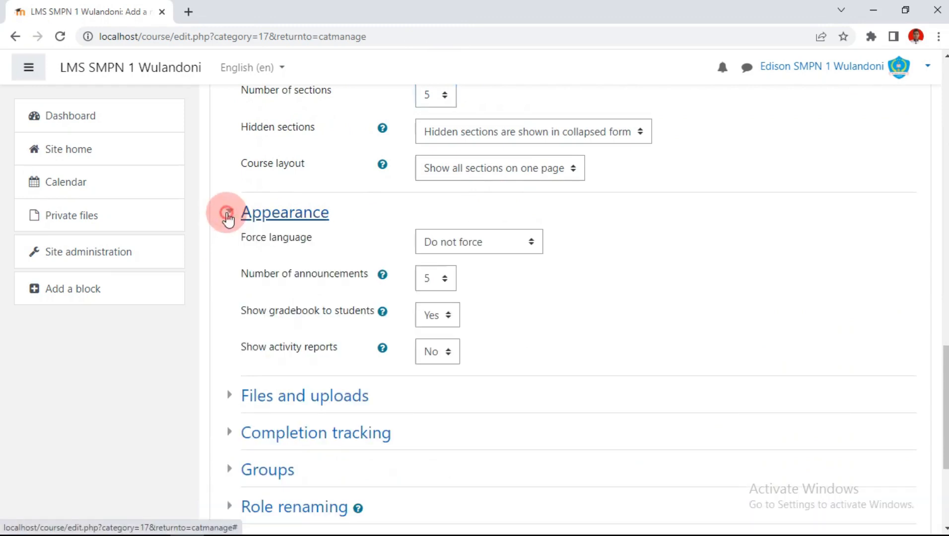
{"action": "left_click", "coordinate": [443, 277]}
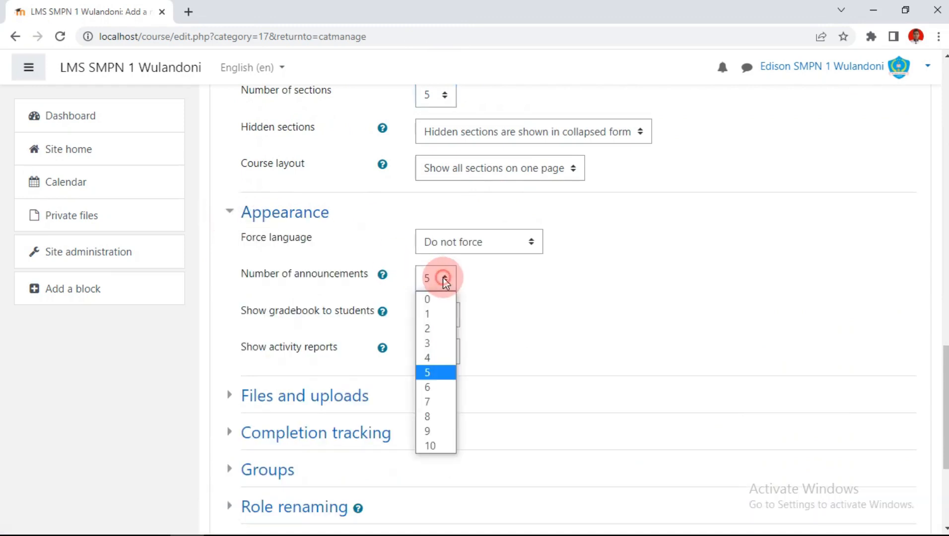
{"action": "left_click", "coordinate": [431, 328]}
{"action": "left_click", "coordinate": [527, 247]}
{"action": "left_click", "coordinate": [522, 250]}
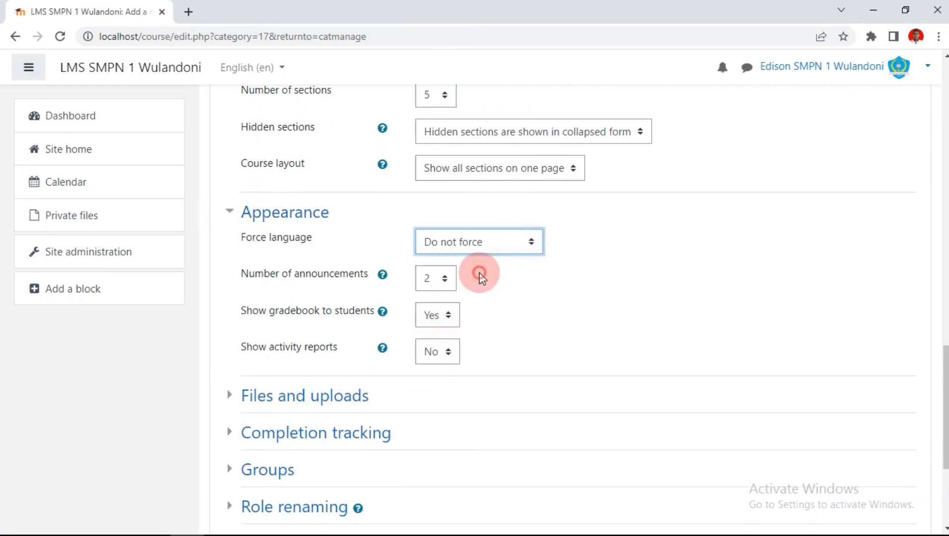
{"action": "scroll", "coordinate": [513, 248], "scroll_direction": "down", "scroll_amount": 4}
{"action": "left_click", "coordinate": [479, 381]}
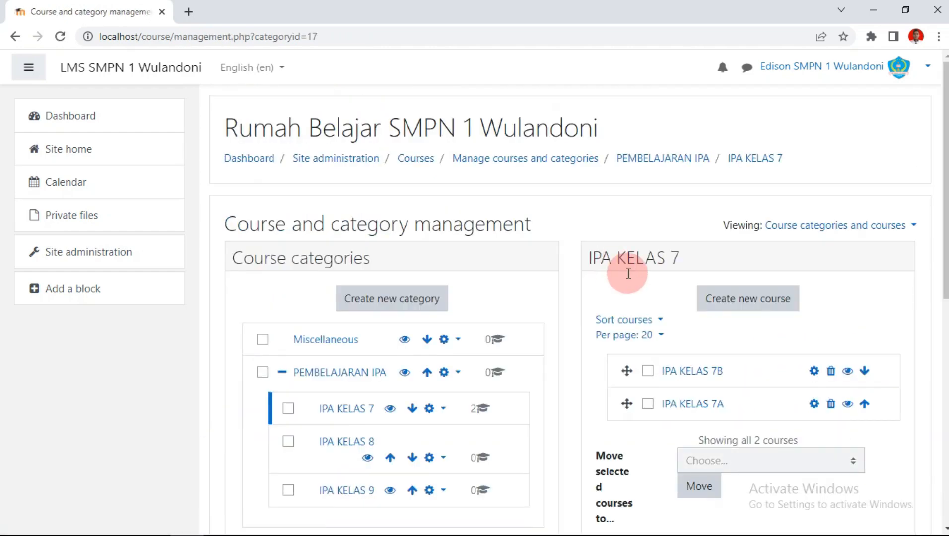
Step: Go to Site home and open IPA KELAS 7B from the Available courses list
{"action": "scroll", "coordinate": [774, 333], "scroll_direction": "down", "scroll_amount": 2}
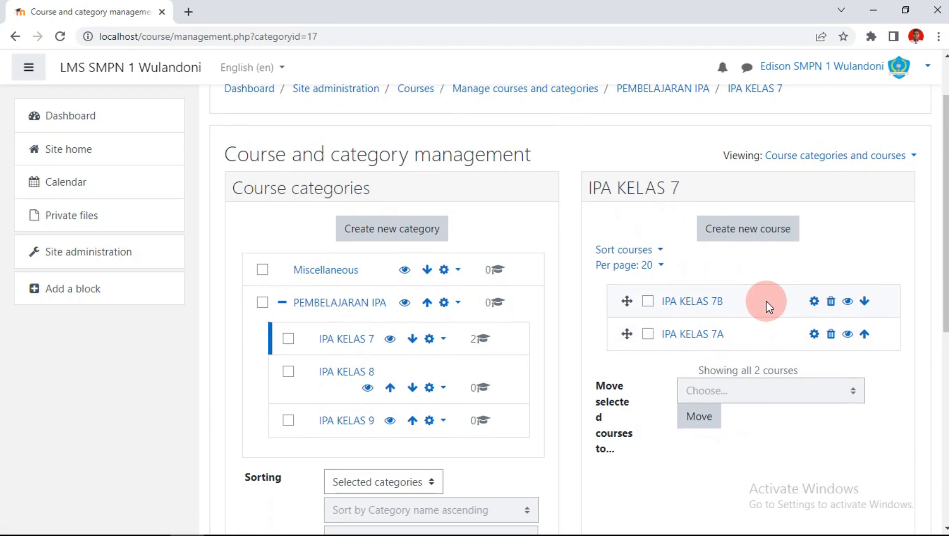
{"action": "left_click", "coordinate": [112, 153]}
{"action": "scroll", "coordinate": [717, 271], "scroll_direction": "down", "scroll_amount": 3}
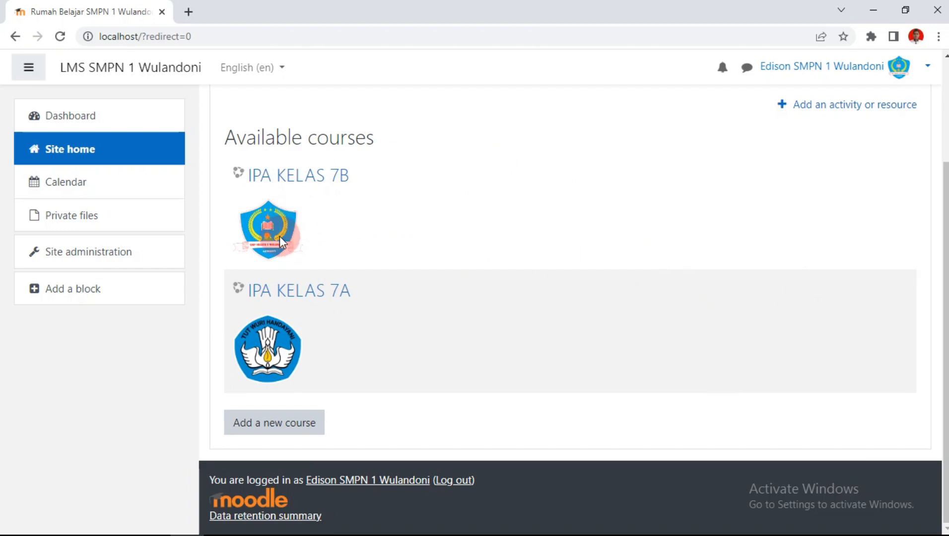
{"action": "left_click", "coordinate": [288, 187]}
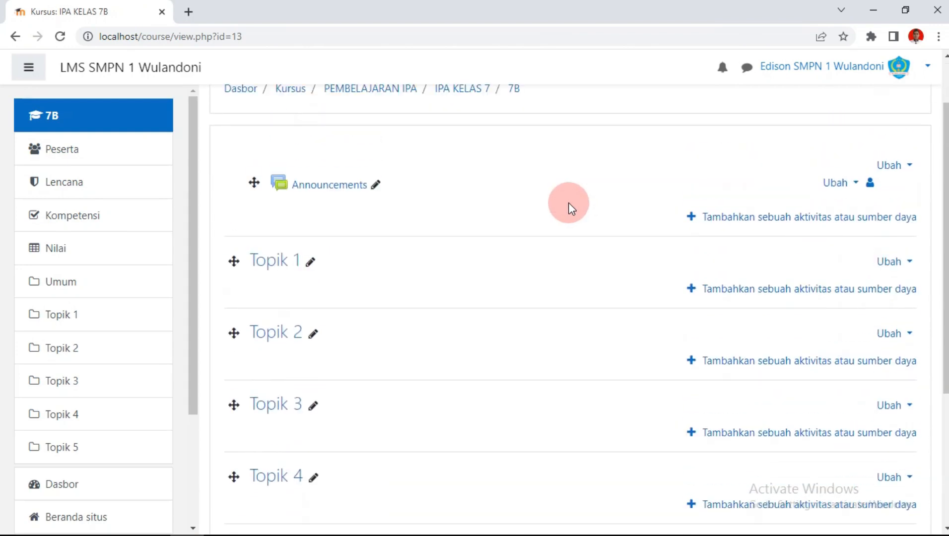
Step: Toggle editing mode off and back on in IPA KELAS 7B so its sections are editable
{"action": "left_click", "coordinate": [907, 169]}
{"action": "left_click", "coordinate": [909, 172]}
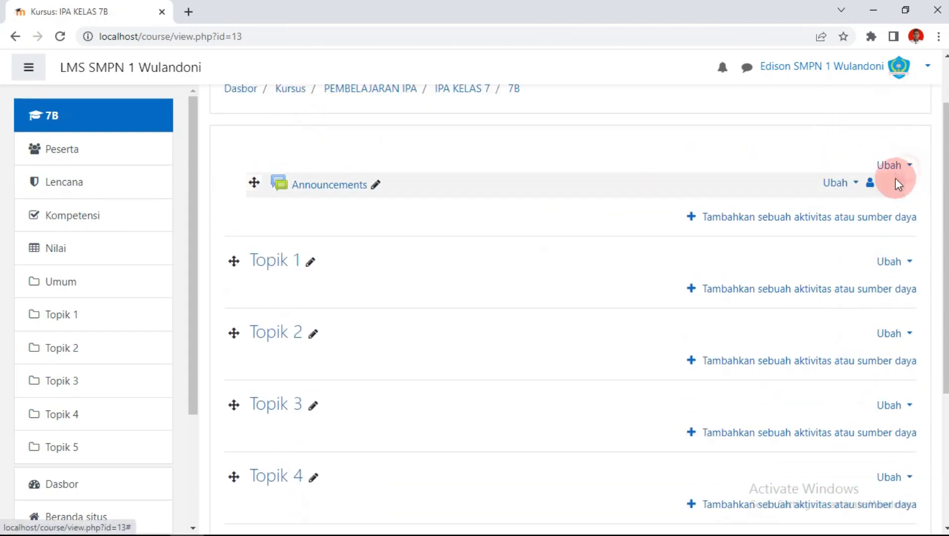
{"action": "scroll", "coordinate": [898, 188], "scroll_direction": "up", "scroll_amount": 2}
{"action": "left_click", "coordinate": [914, 132]}
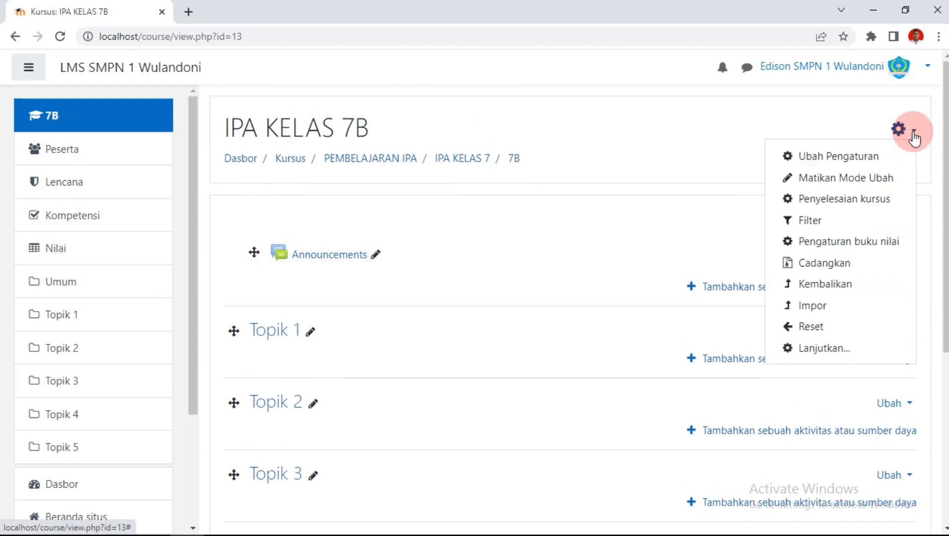
{"action": "left_click", "coordinate": [847, 180]}
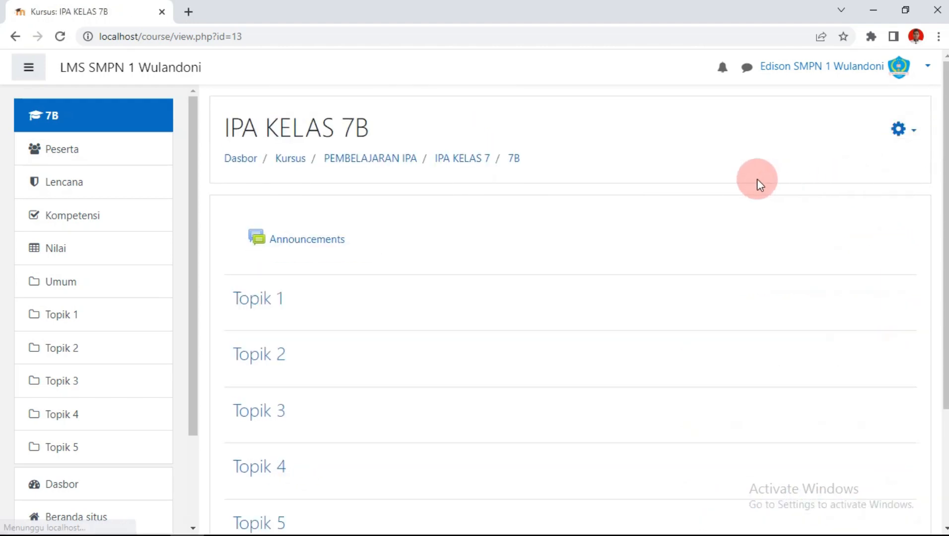
{"action": "scroll", "coordinate": [756, 183], "scroll_direction": "down", "scroll_amount": 1}
{"action": "scroll", "coordinate": [492, 257], "scroll_direction": "down", "scroll_amount": 2}
{"action": "scroll", "coordinate": [491, 257], "scroll_direction": "up", "scroll_amount": 3}
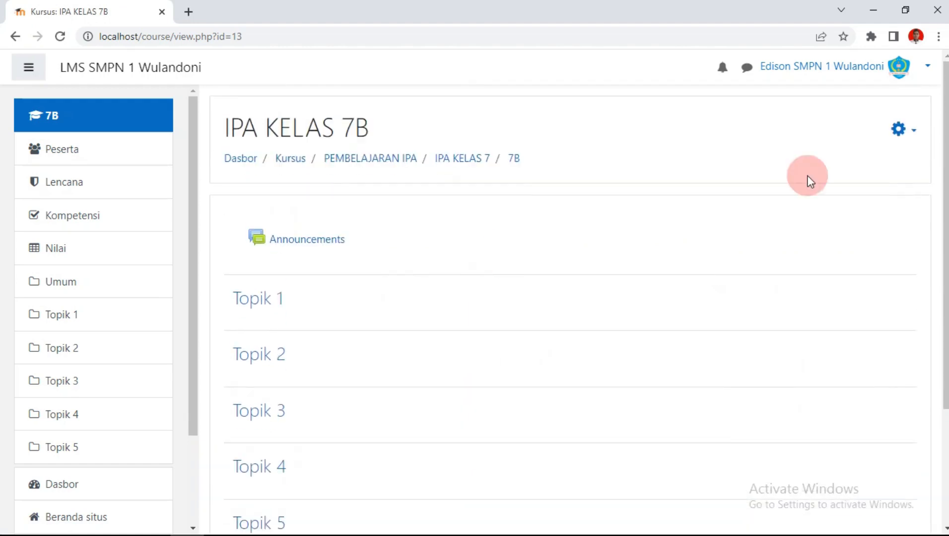
{"action": "left_click", "coordinate": [902, 137]}
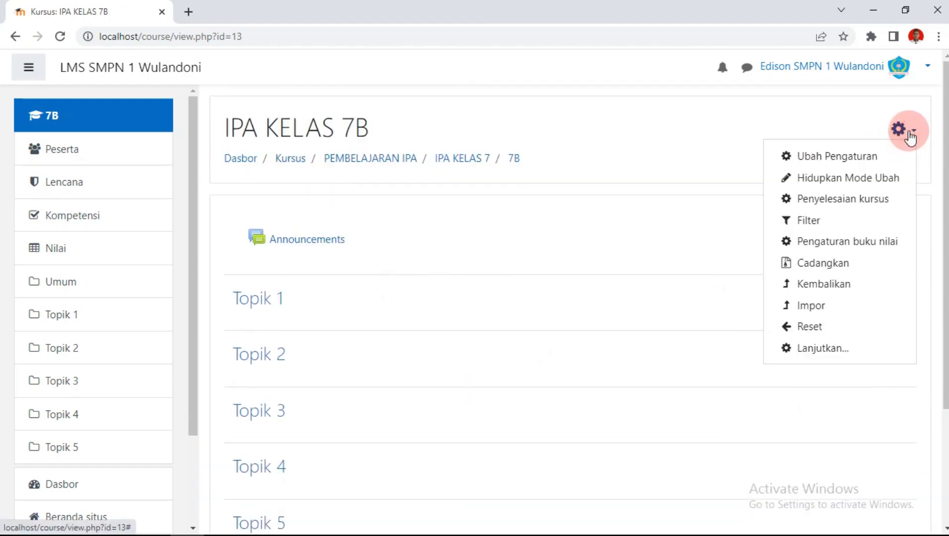
{"action": "left_click", "coordinate": [845, 185]}
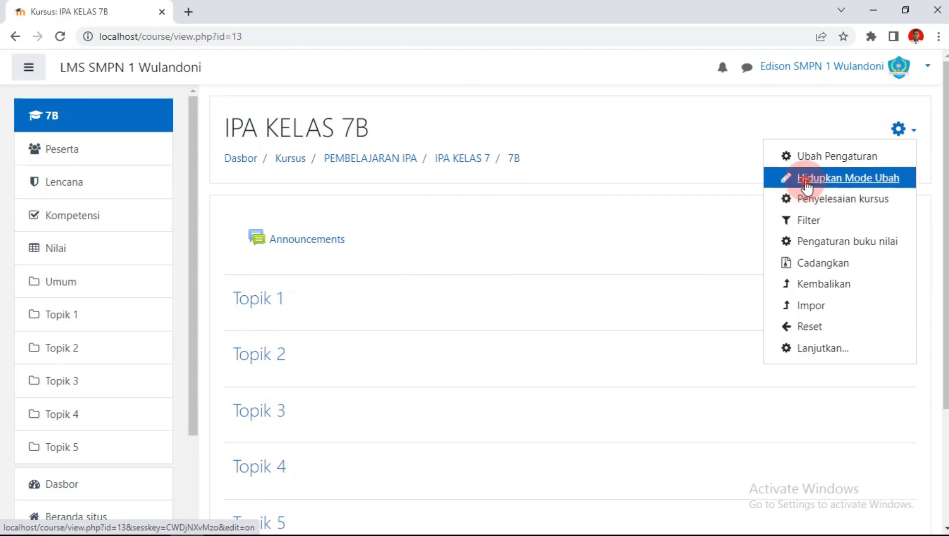
{"action": "scroll", "coordinate": [301, 250], "scroll_direction": "down", "scroll_amount": 1}
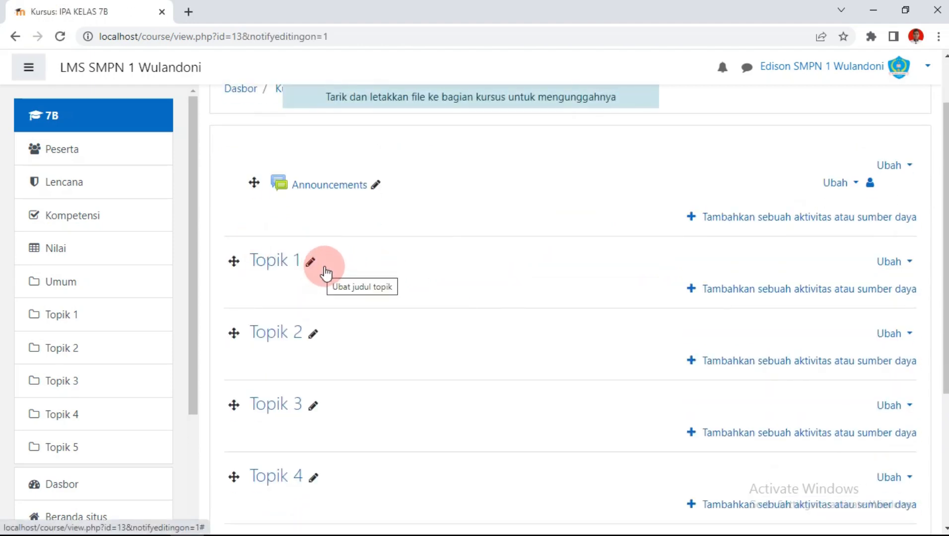
{"action": "scroll", "coordinate": [516, 294], "scroll_direction": "down", "scroll_amount": 1}
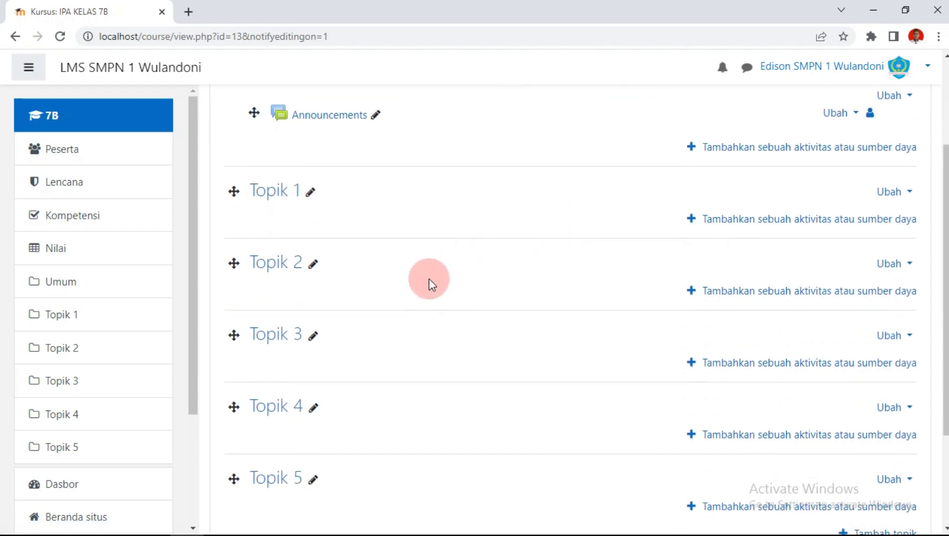
{"action": "scroll", "coordinate": [422, 283], "scroll_direction": "up", "scroll_amount": 1}
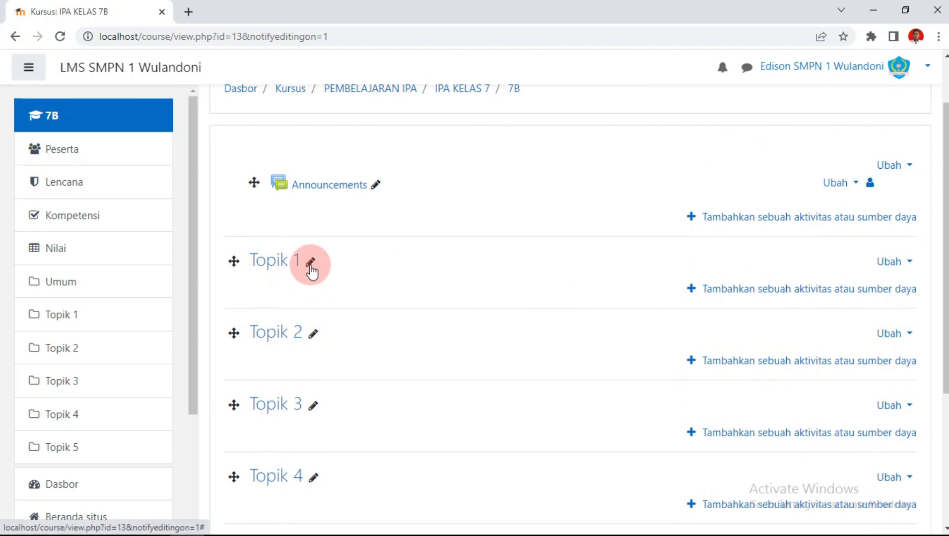
Step: Save Topik 1's title as PENCEMARAN LINGKUNGAN in the IPA KELAS 7B course
{"action": "left_click", "coordinate": [310, 267]}
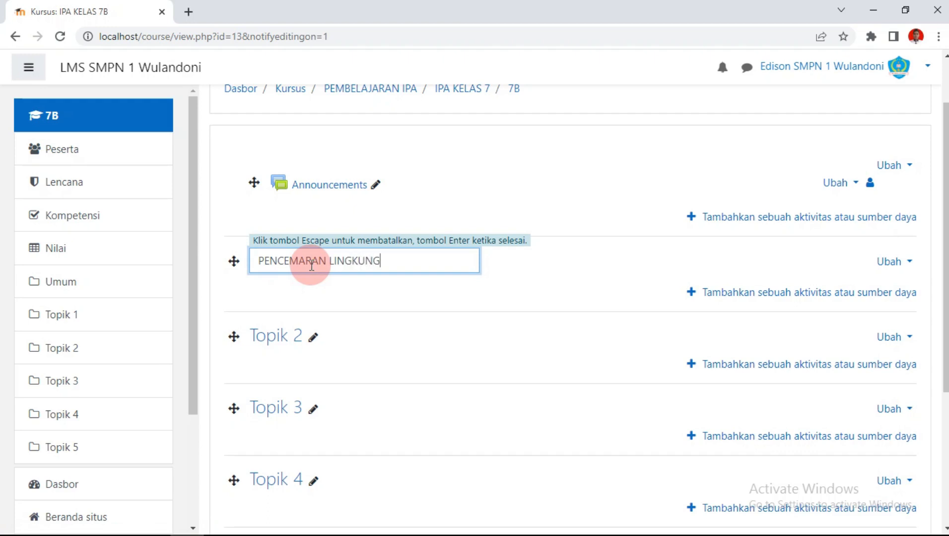
{"action": "key", "text": "Return"}
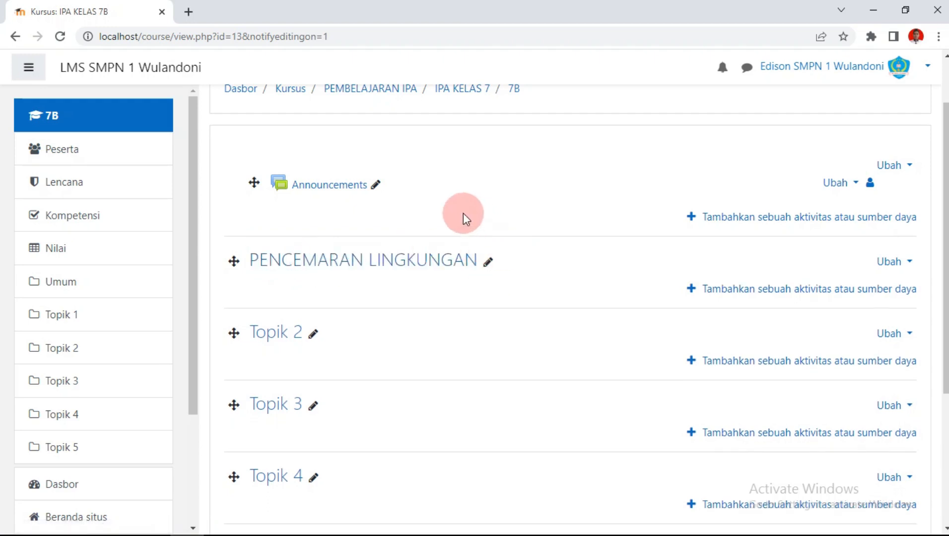
{"action": "scroll", "coordinate": [464, 219], "scroll_direction": "down", "scroll_amount": 1}
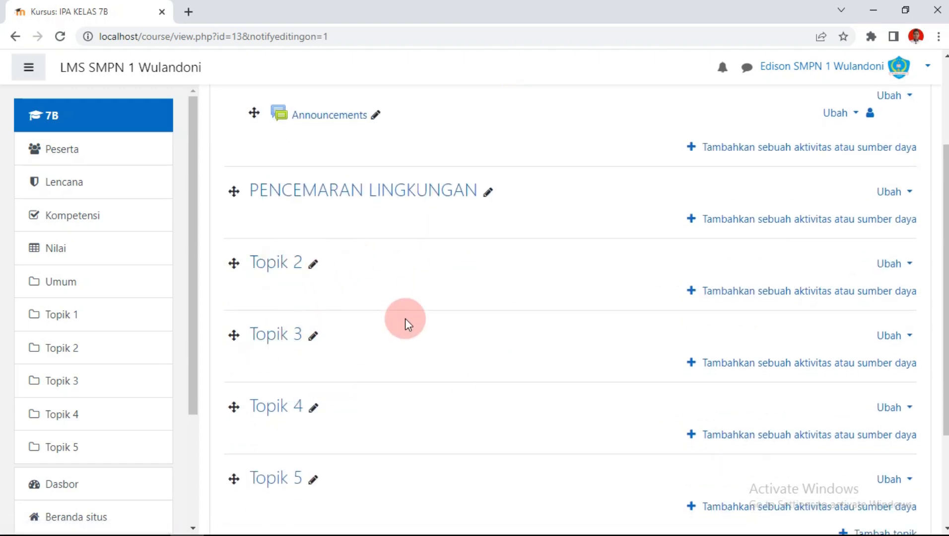
{"action": "scroll", "coordinate": [412, 323], "scroll_direction": "up", "scroll_amount": 2}
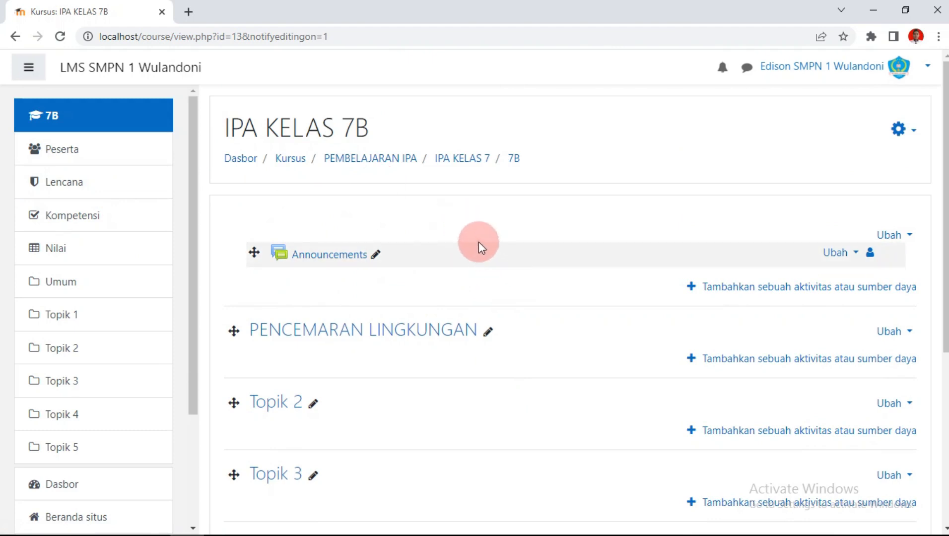
Step: Enrol cohort IPA 7b as Siswa in IPA KELAS 7B via the participants page
{"action": "left_click", "coordinate": [67, 157]}
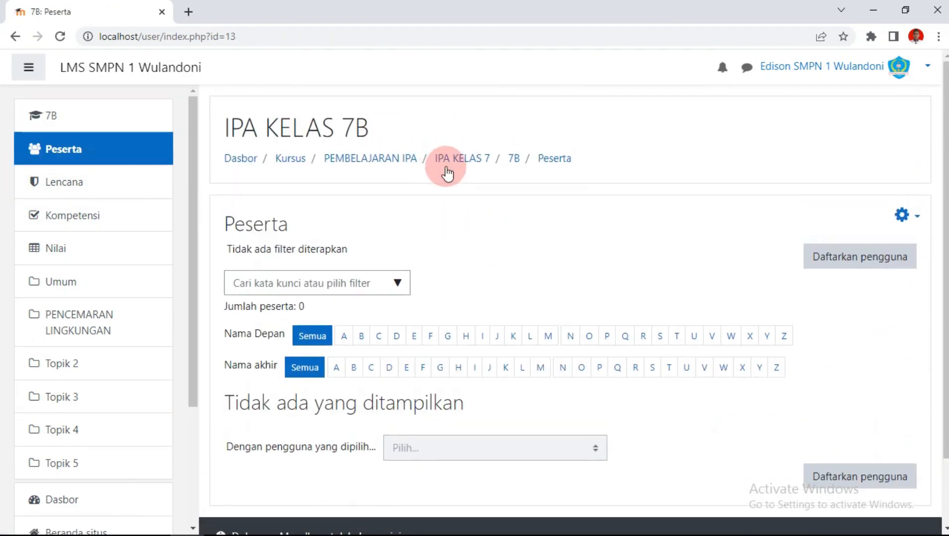
{"action": "left_click", "coordinate": [866, 262]}
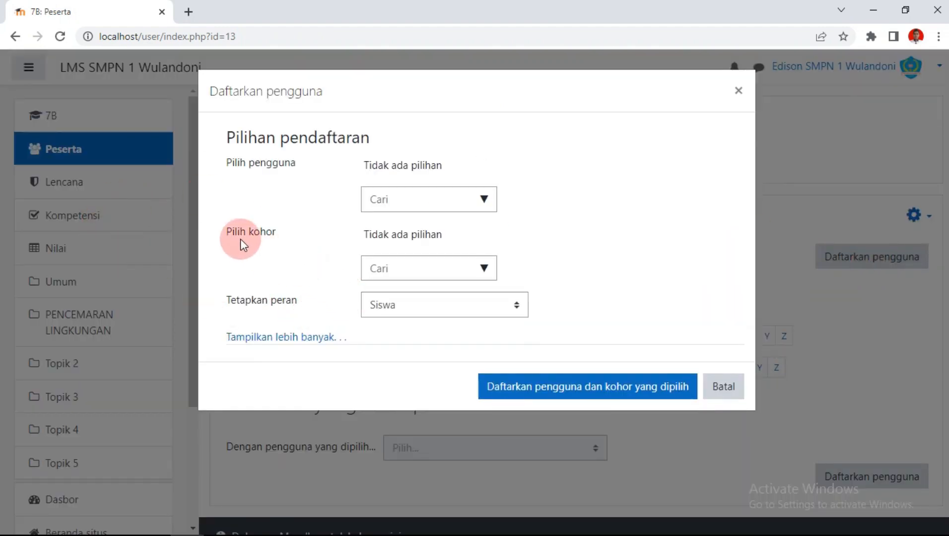
{"action": "left_click", "coordinate": [483, 270]}
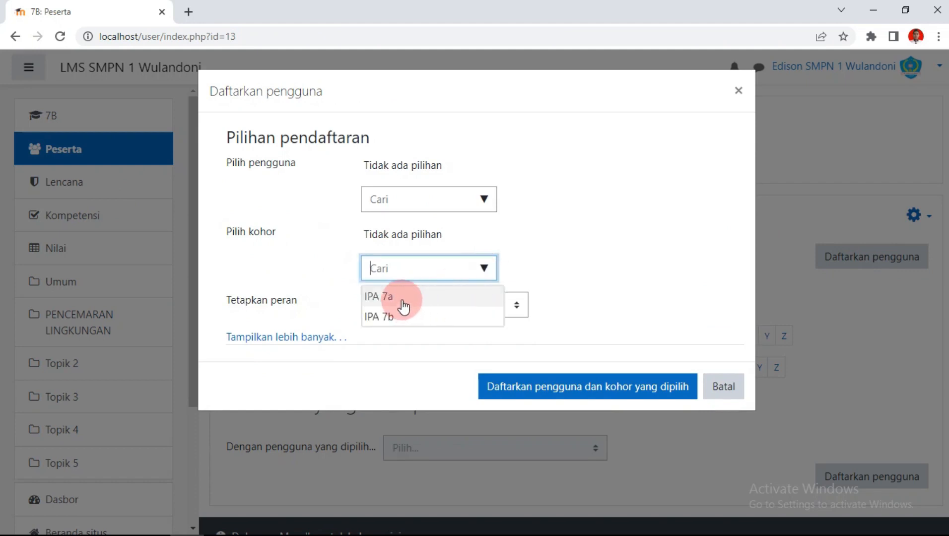
{"action": "left_click", "coordinate": [377, 317]}
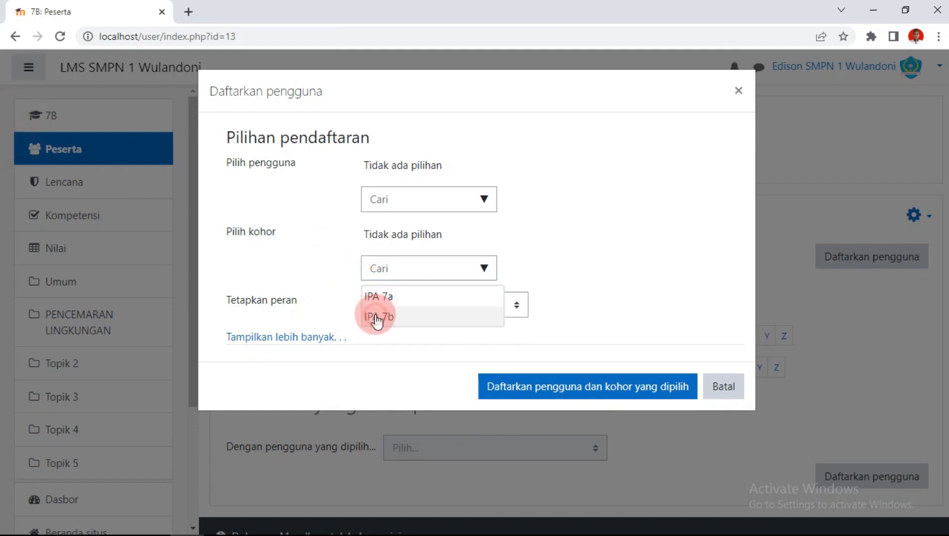
{"action": "left_click", "coordinate": [549, 394]}
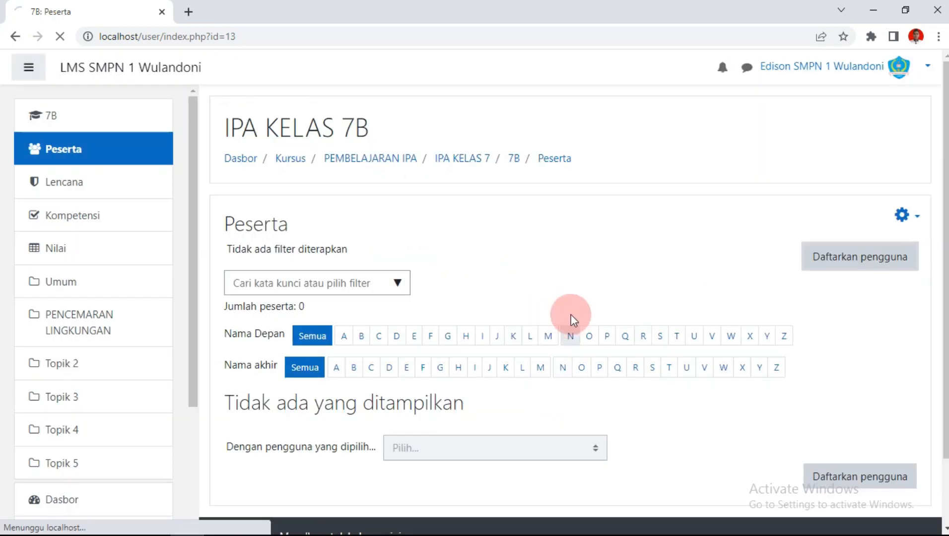
{"action": "scroll", "coordinate": [546, 317], "scroll_direction": "down", "scroll_amount": 4}
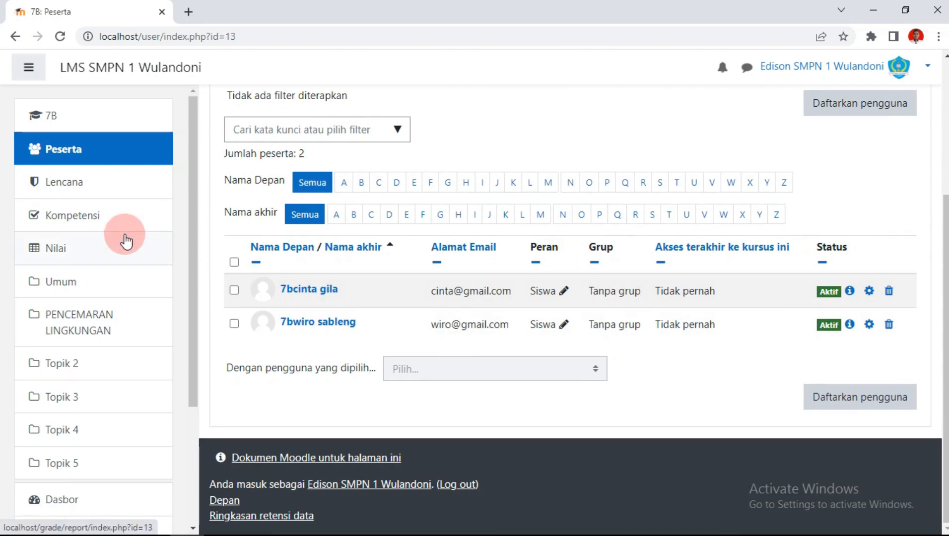
{"action": "scroll", "coordinate": [138, 258], "scroll_direction": "down", "scroll_amount": 3}
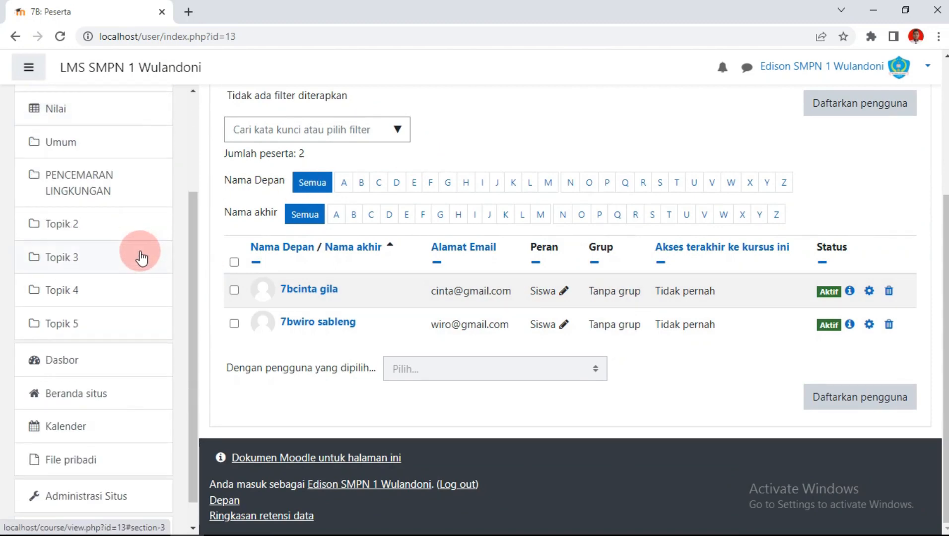
{"action": "left_click", "coordinate": [93, 396]}
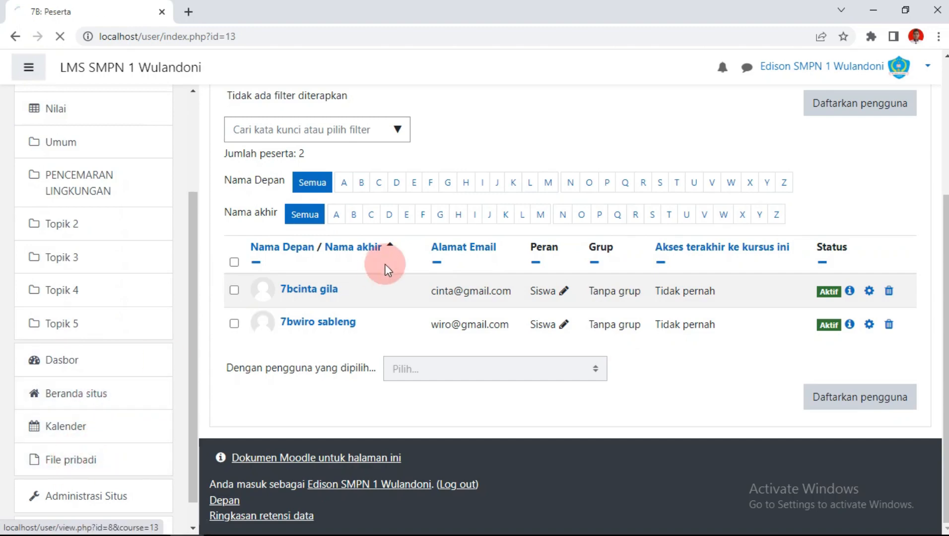
Step: Go to the participants page of the IPA KELAS 7A course
{"action": "scroll", "coordinate": [387, 270], "scroll_direction": "down", "scroll_amount": 3}
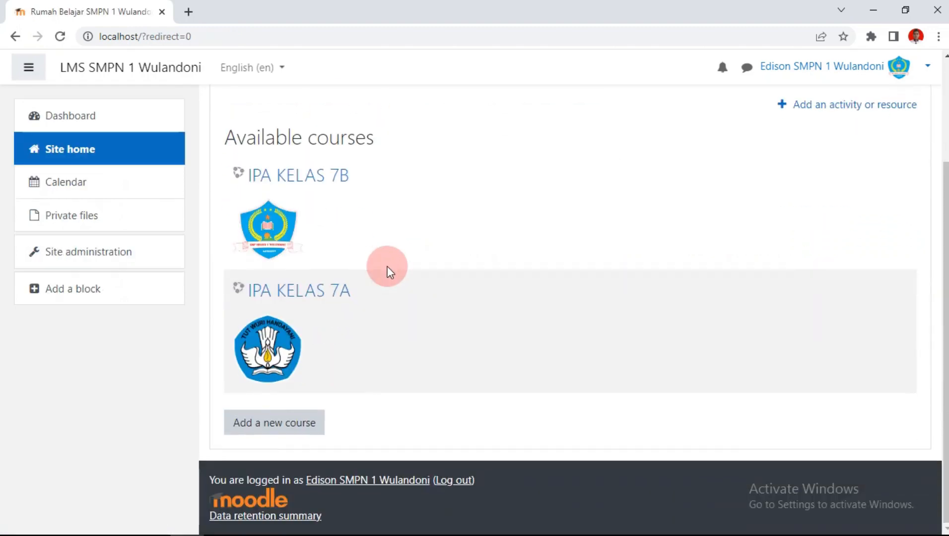
{"action": "left_click", "coordinate": [306, 294]}
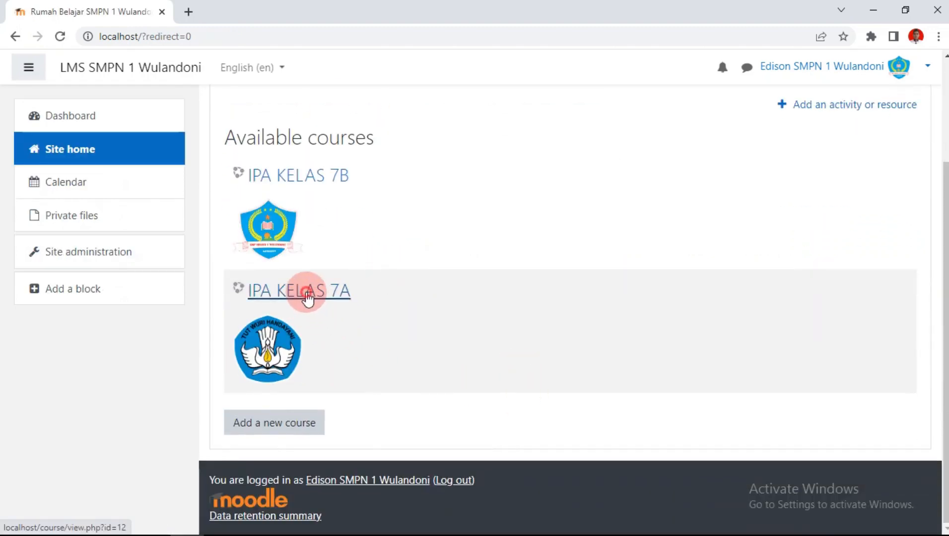
{"action": "scroll", "coordinate": [609, 223], "scroll_direction": "down", "scroll_amount": 1}
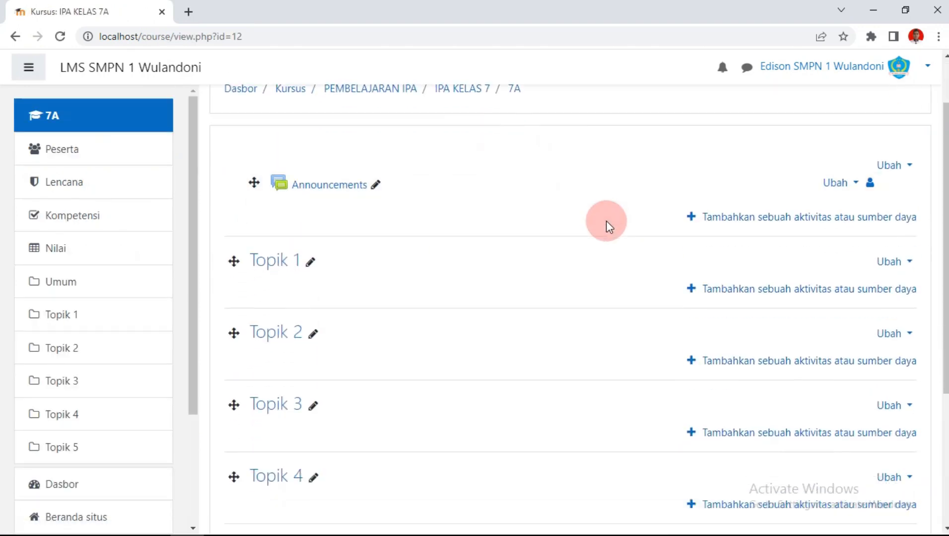
{"action": "left_click", "coordinate": [74, 157]}
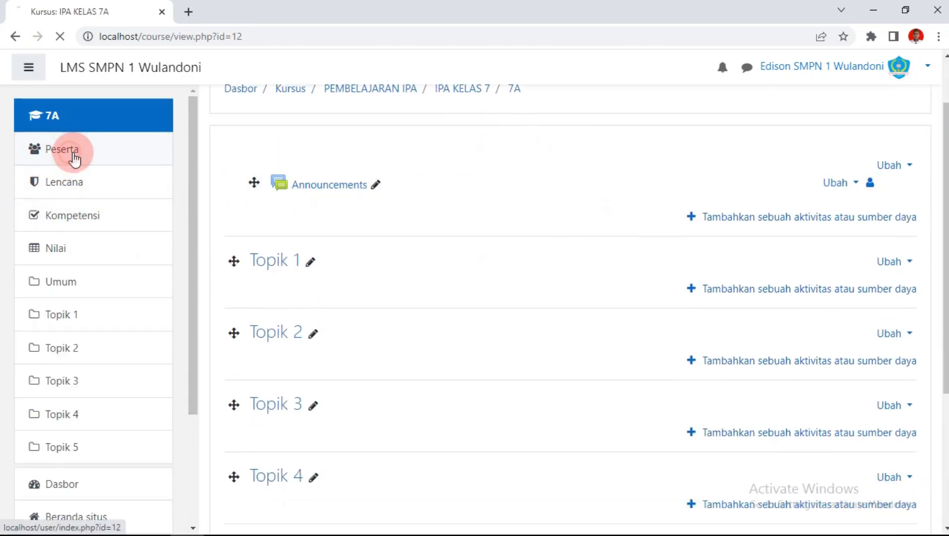
Step: Enrol cohort IPA 7a as Siswa, giving the course three participants
{"action": "scroll", "coordinate": [645, 199], "scroll_direction": "down", "scroll_amount": 2}
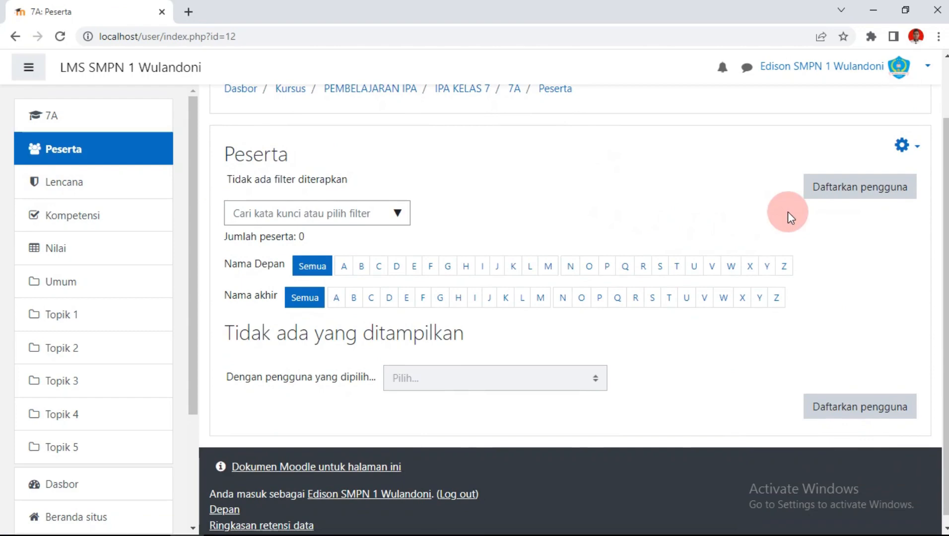
{"action": "left_click", "coordinate": [848, 207]}
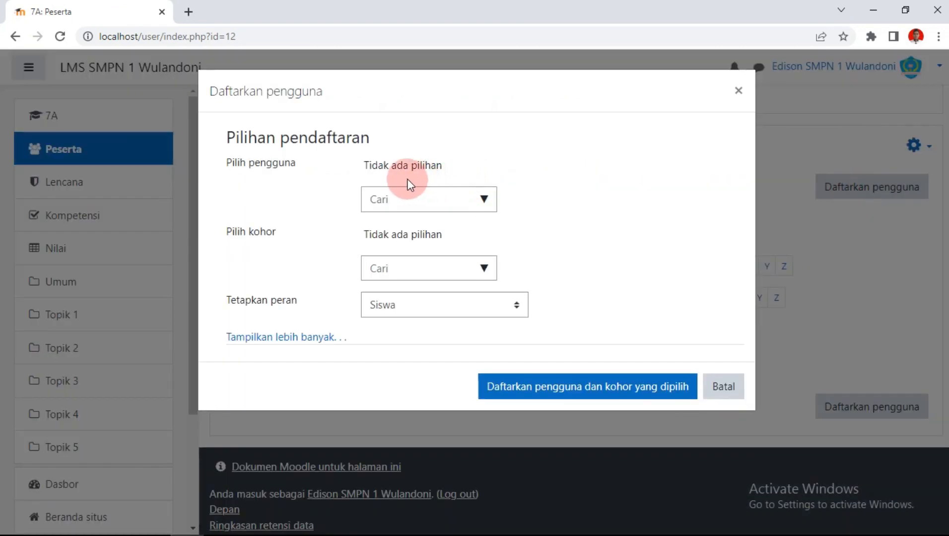
{"action": "left_click", "coordinate": [467, 273]}
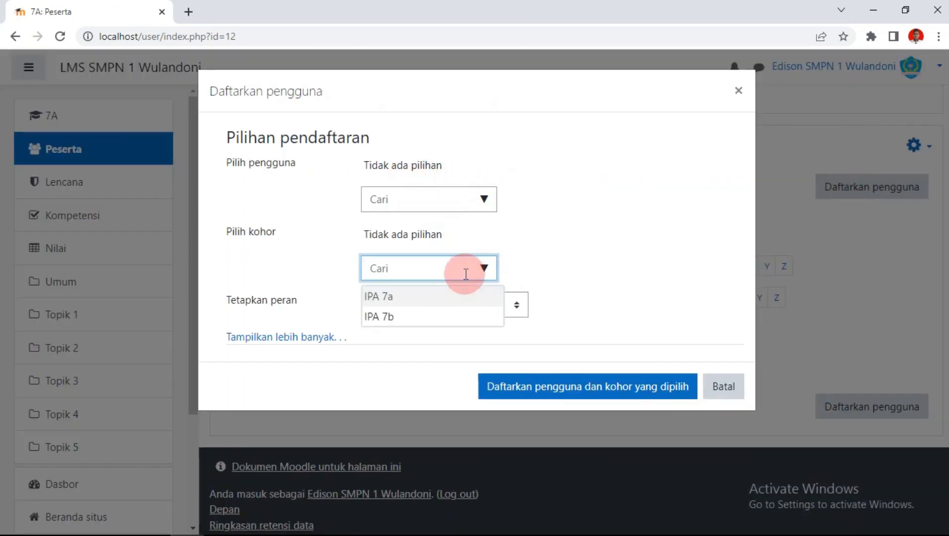
{"action": "left_click", "coordinate": [395, 297]}
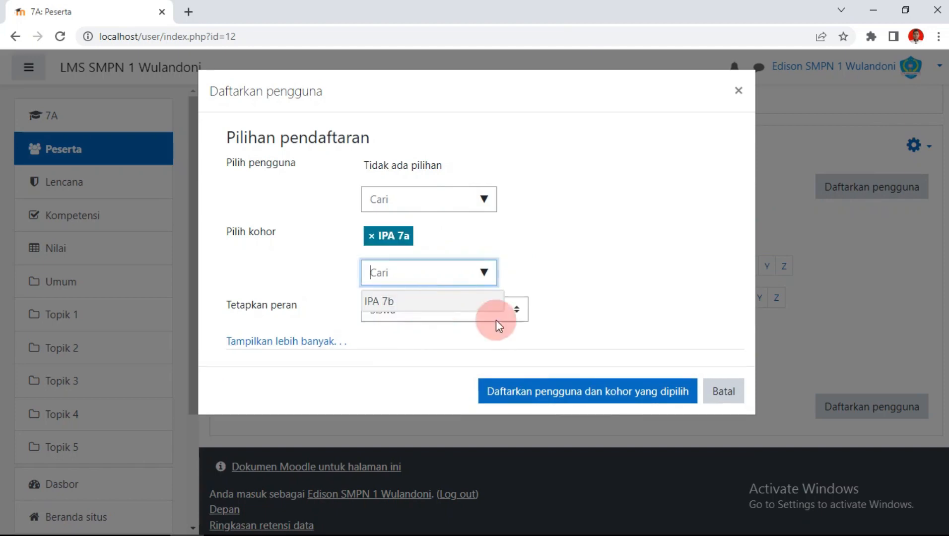
{"action": "left_click", "coordinate": [562, 392]}
{"action": "scroll", "coordinate": [382, 312], "scroll_direction": "down", "scroll_amount": 3}
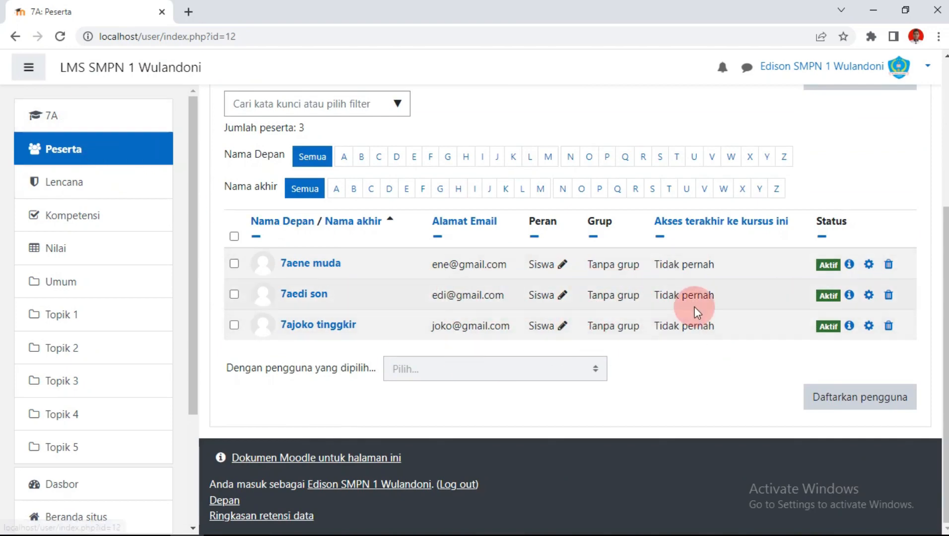
{"action": "scroll", "coordinate": [698, 312], "scroll_direction": "up", "scroll_amount": 2}
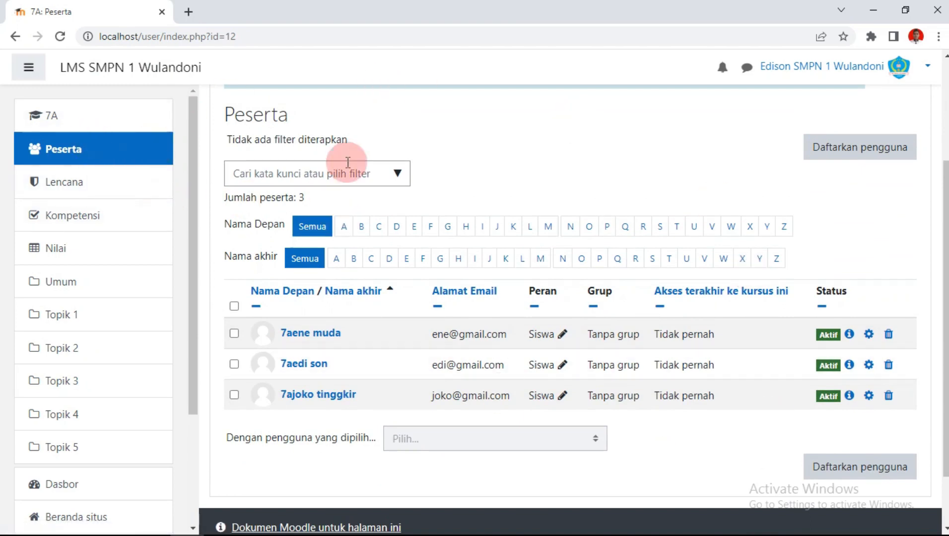
{"action": "scroll", "coordinate": [540, 192], "scroll_direction": "up", "scroll_amount": 2}
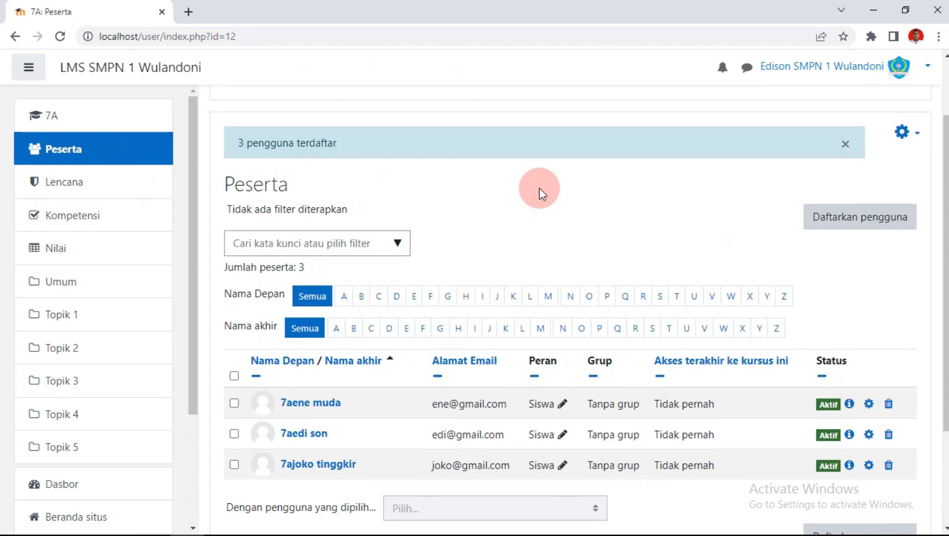
{"action": "scroll", "coordinate": [541, 194], "scroll_direction": "down", "scroll_amount": 2}
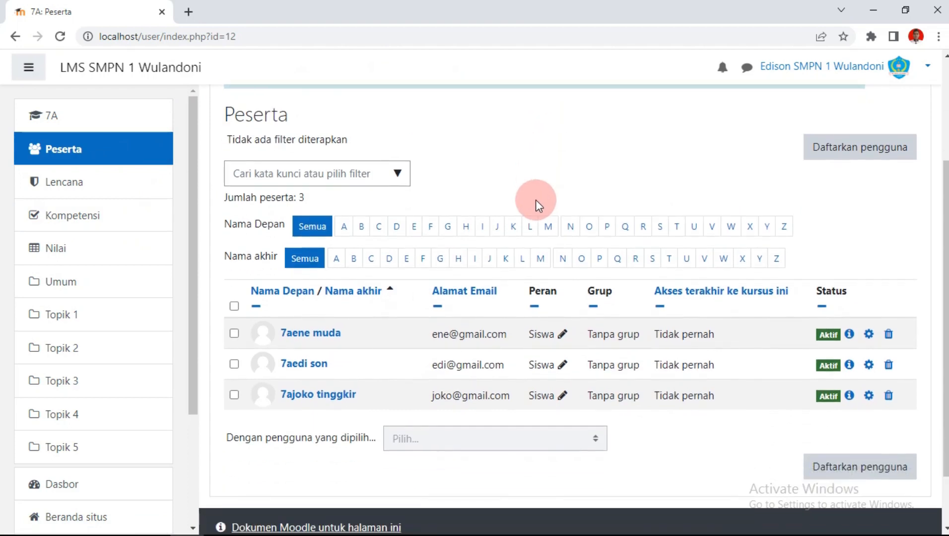